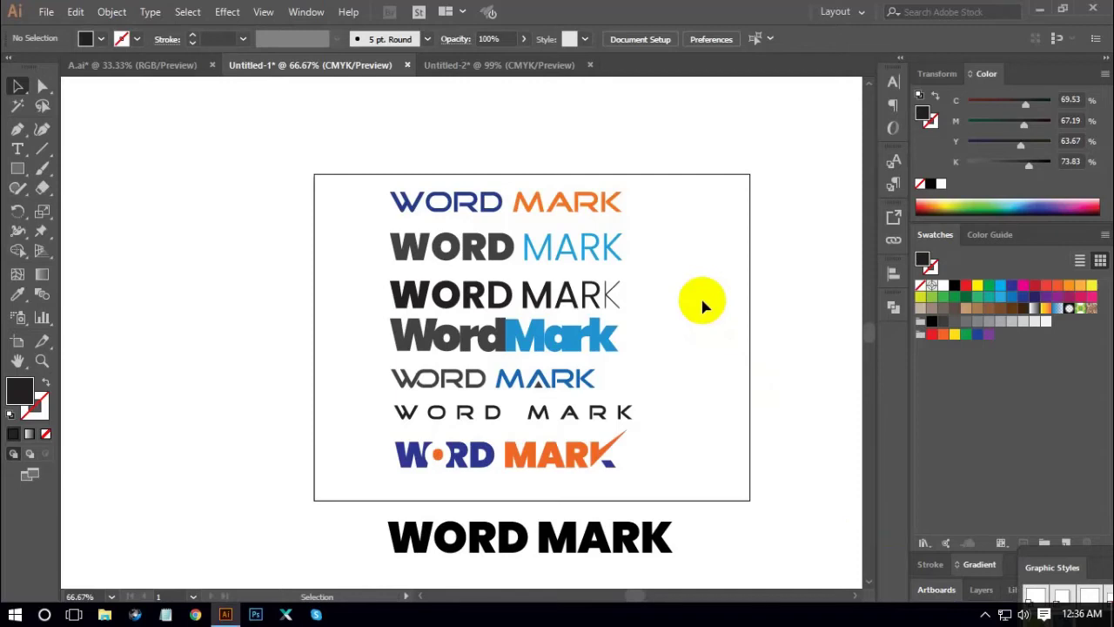
Delete all seven finished wordmark samples from the artboard.
key(ctrl+1)
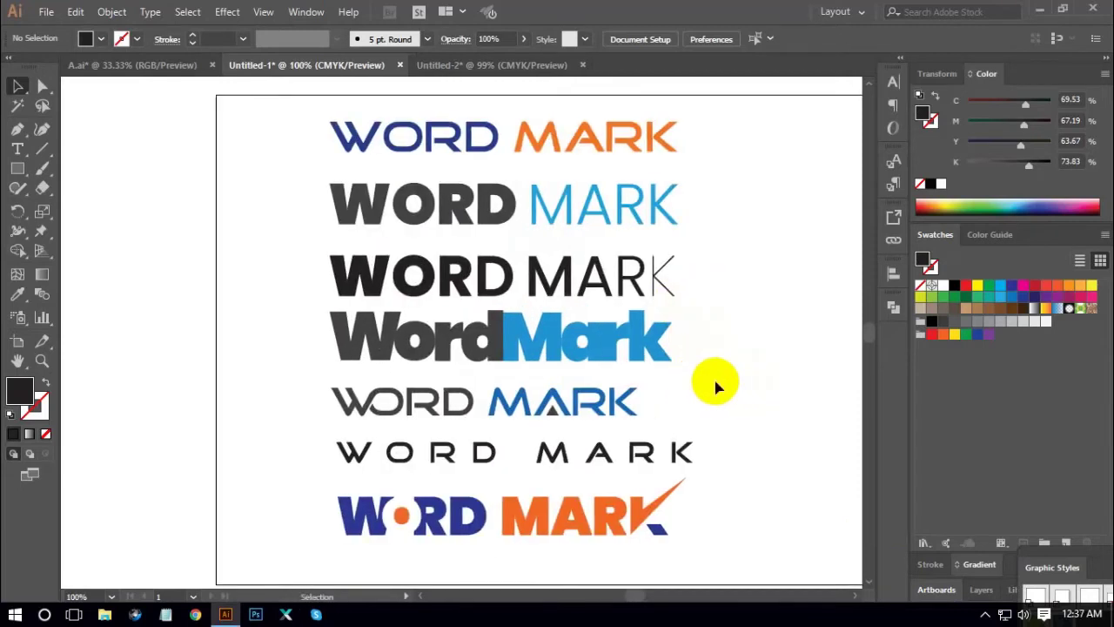
key(ctrl+minus)
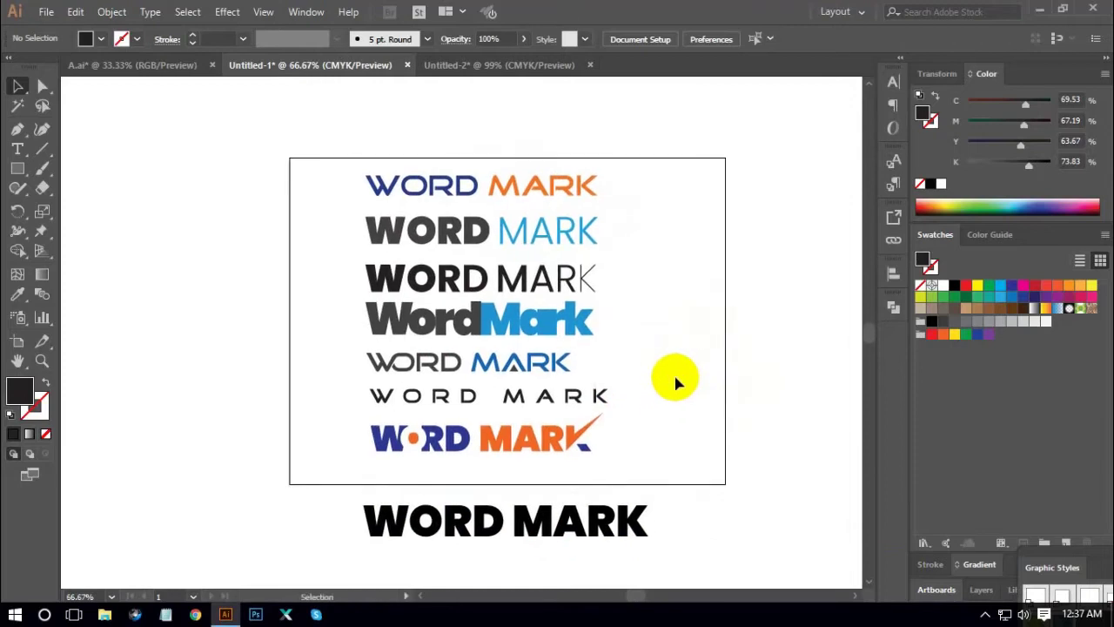
drag(341, 162, 689, 402)
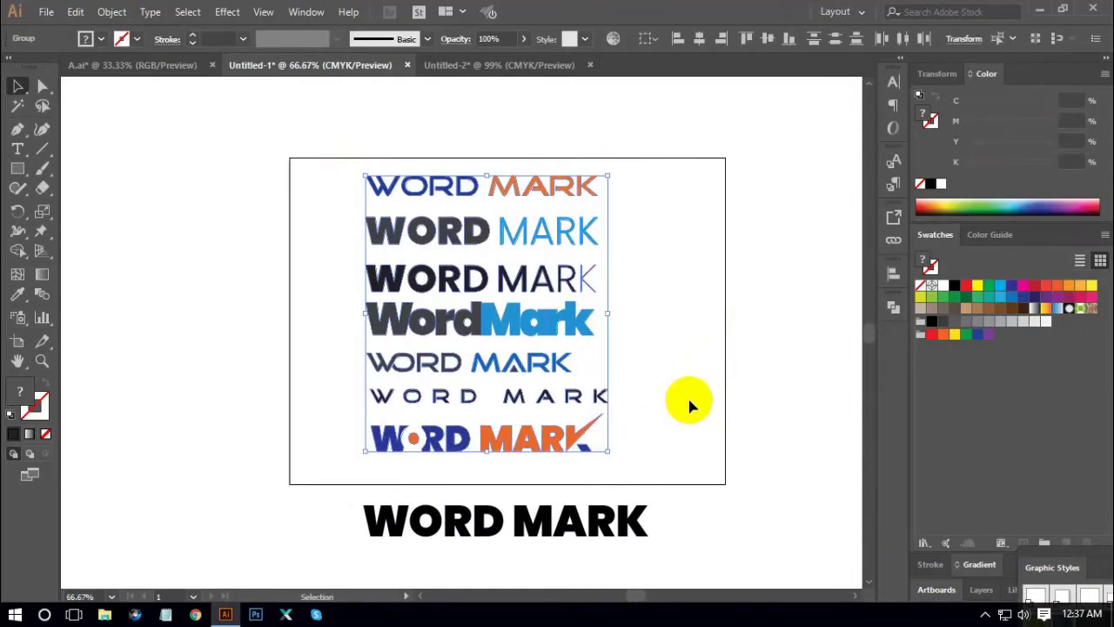
key(Delete)
Move the black WORD MARK text above the artboard and place a duplicate of it inside the artboard.
drag(600, 525, 588, 139)
click(703, 293)
drag(597, 323, 623, 357)
click(639, 414)
key(ctrl+1)
drag(652, 438, 666, 419)
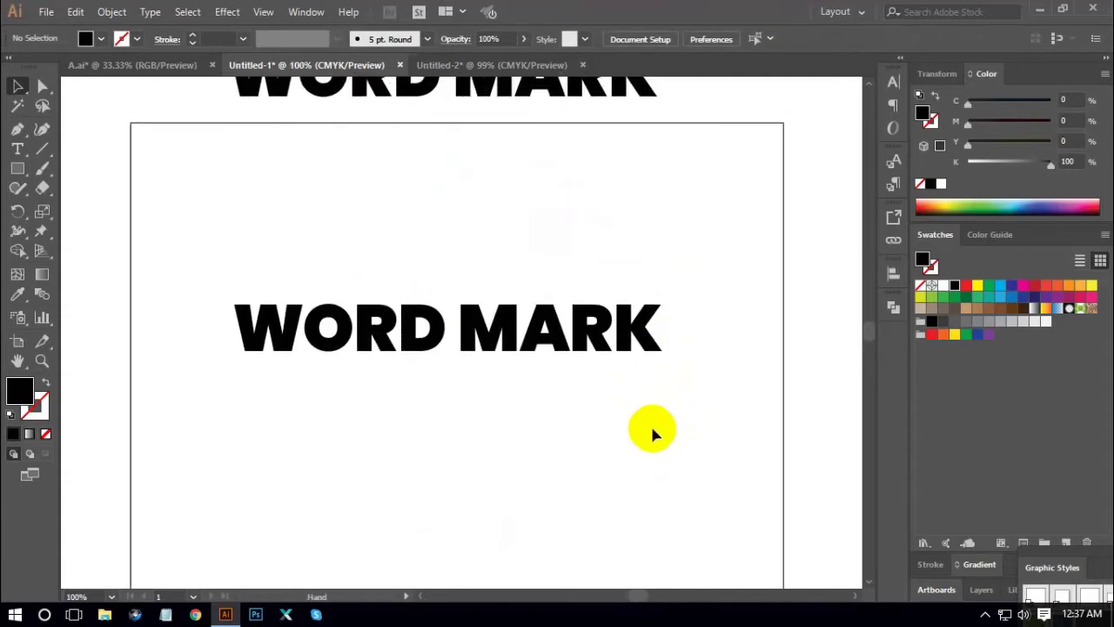
Convert the WORD MARK text inside the artboard to outlines and ungroup its letters.
click(549, 335)
right_click(548, 330)
click(601, 121)
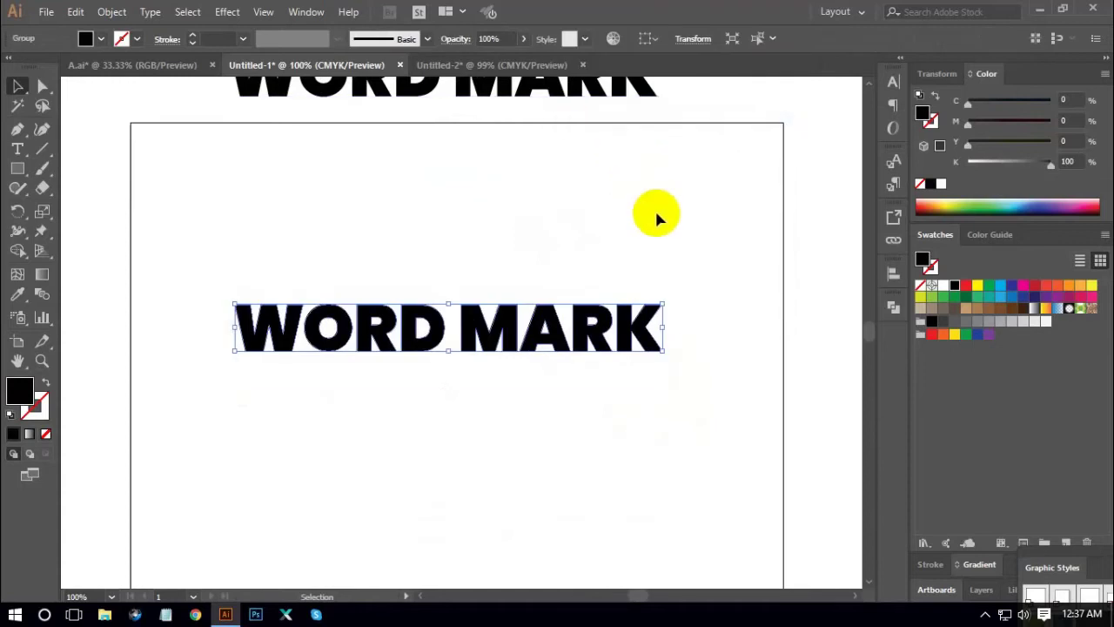
right_click(657, 216)
click(708, 351)
click(687, 457)
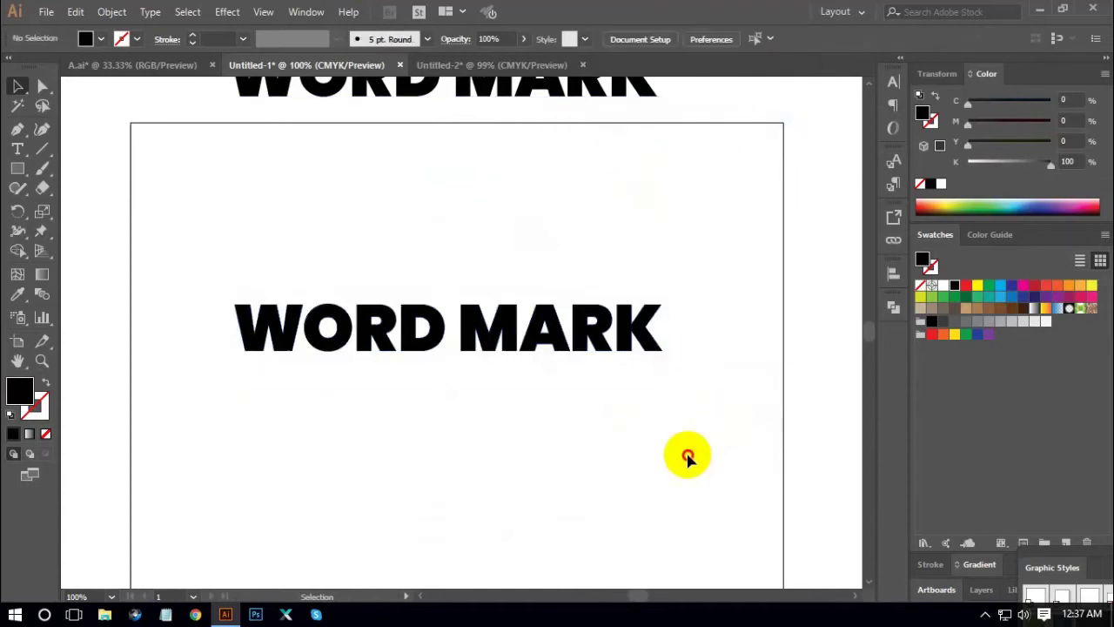
Draw a straight horizontal line across the upper part of the word MARK, reaching slightly past both ends.
scroll(641, 410, left, 1)
key(ctrl+plus)
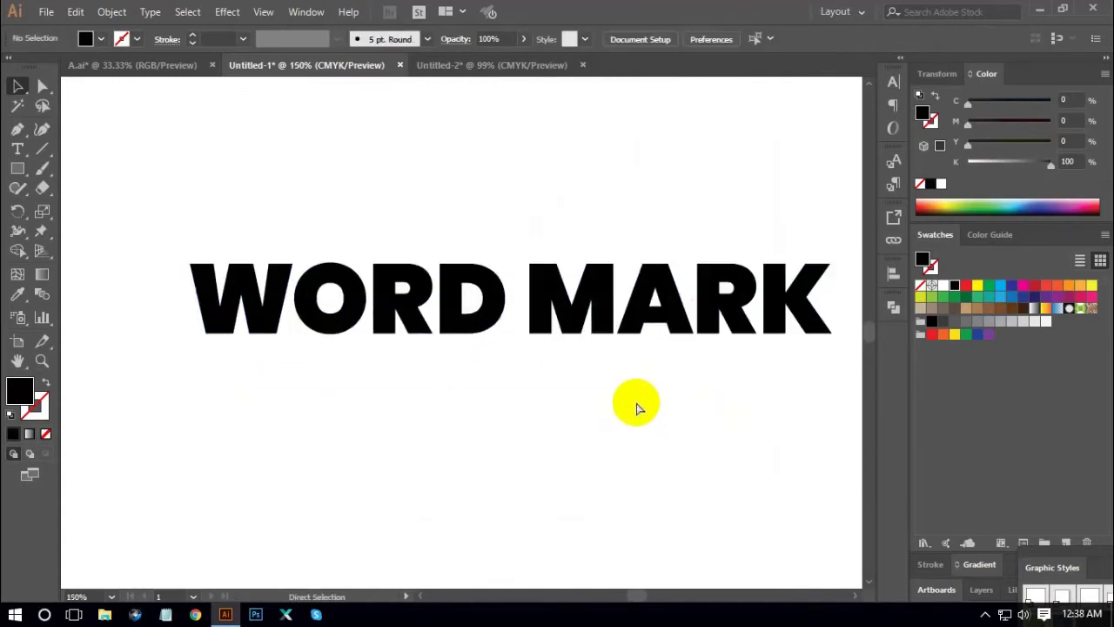
key(ctrl+plus)
drag(754, 415, 552, 413)
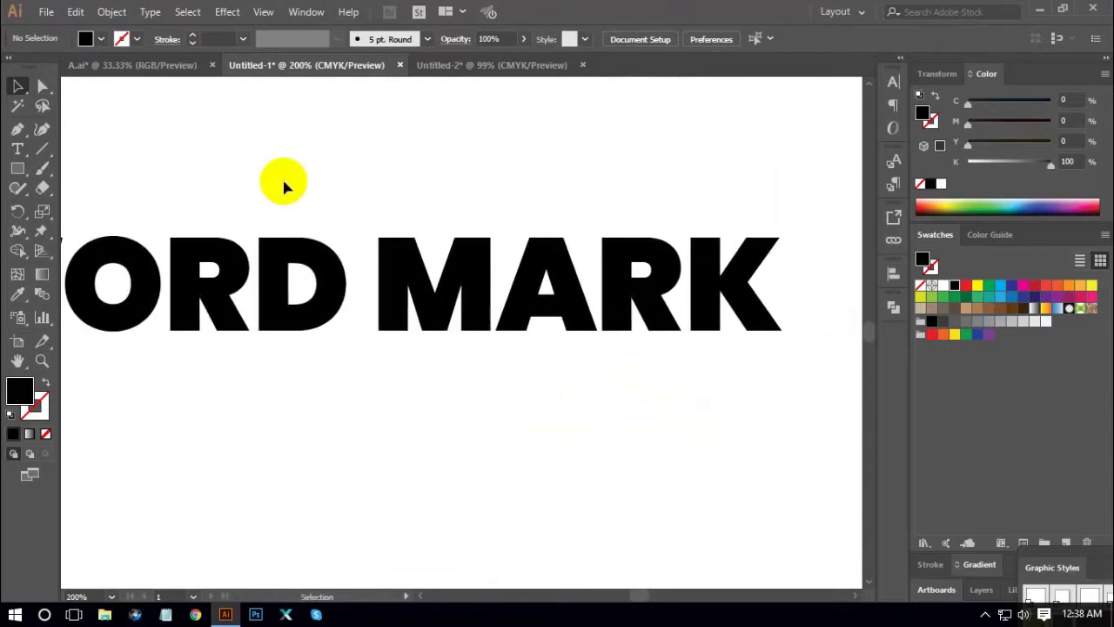
click(43, 151)
drag(288, 261, 798, 250)
Give the line over MARK a white stroke with a weight of 2 pt.
click(219, 39)
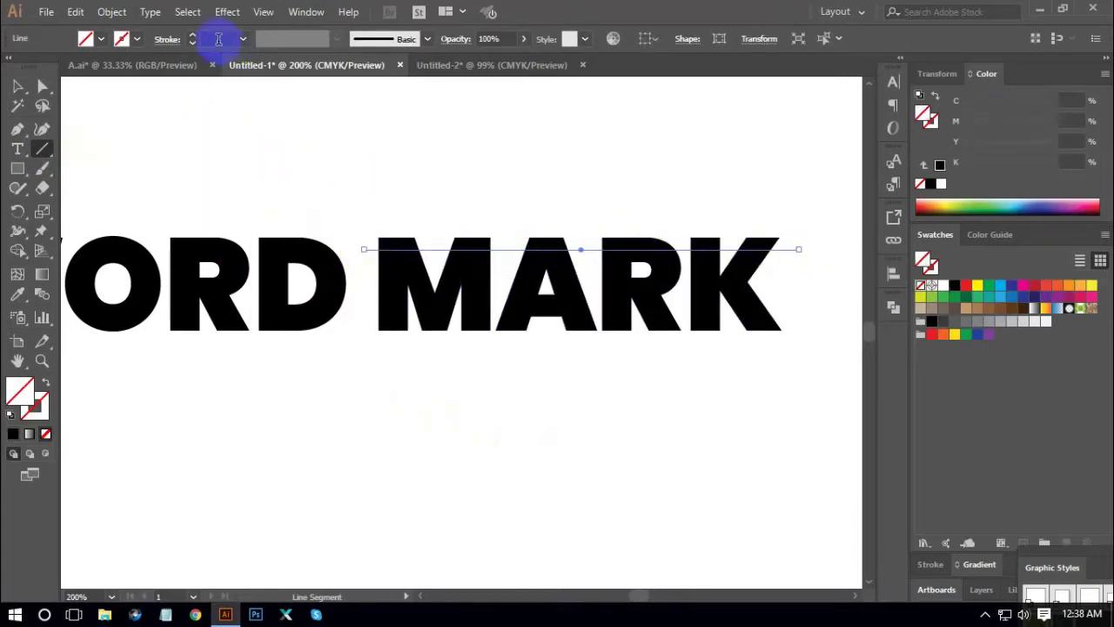
text(3)
key(Return)
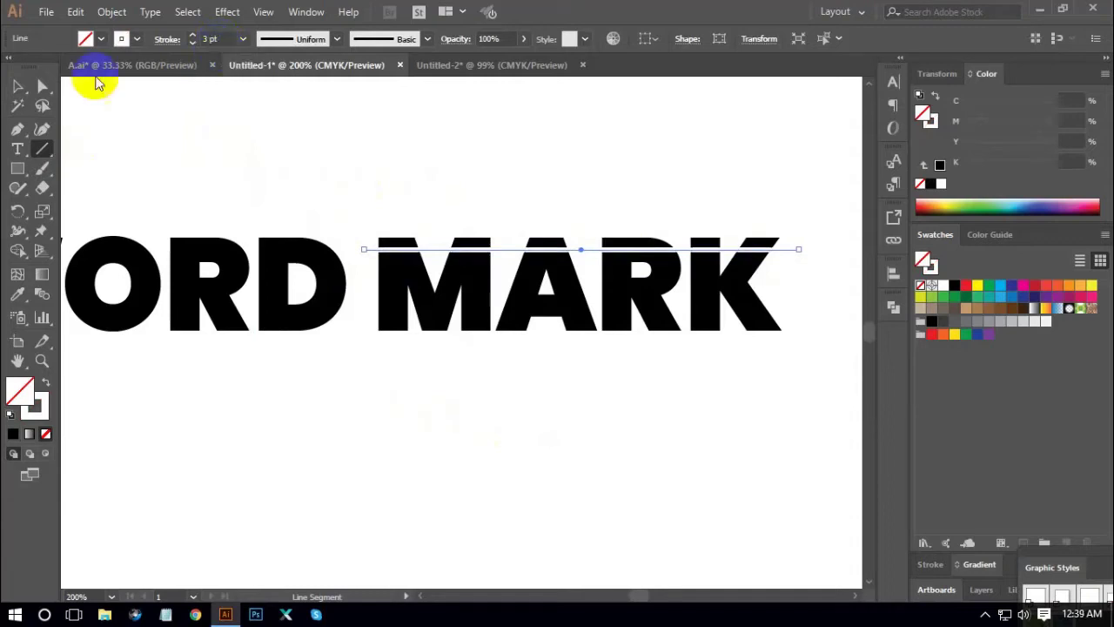
click(17, 87)
click(215, 39)
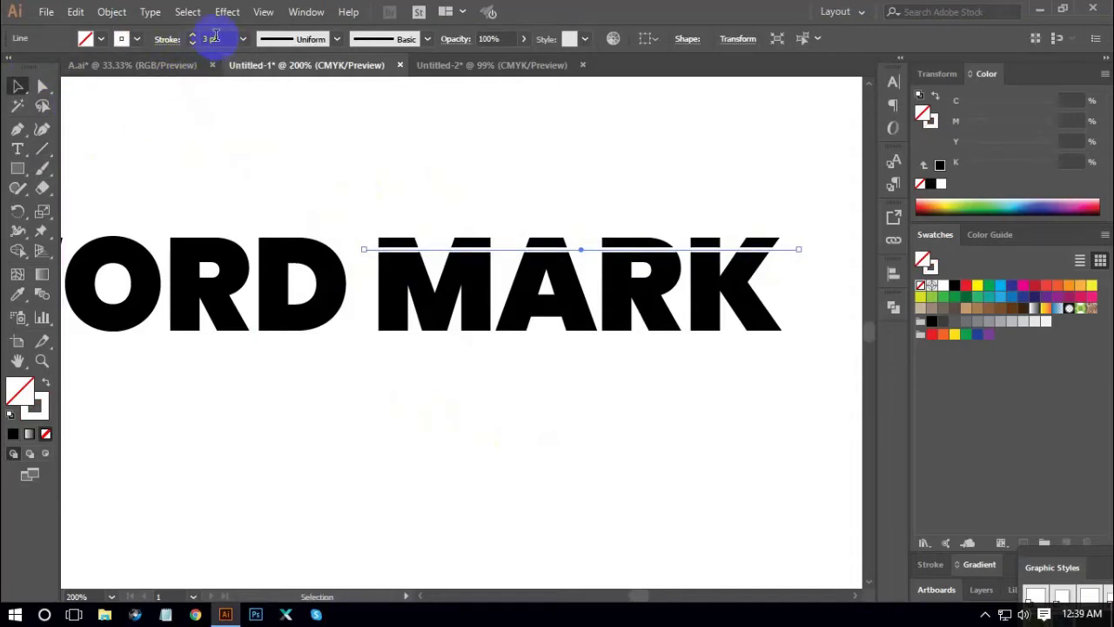
key(Down)
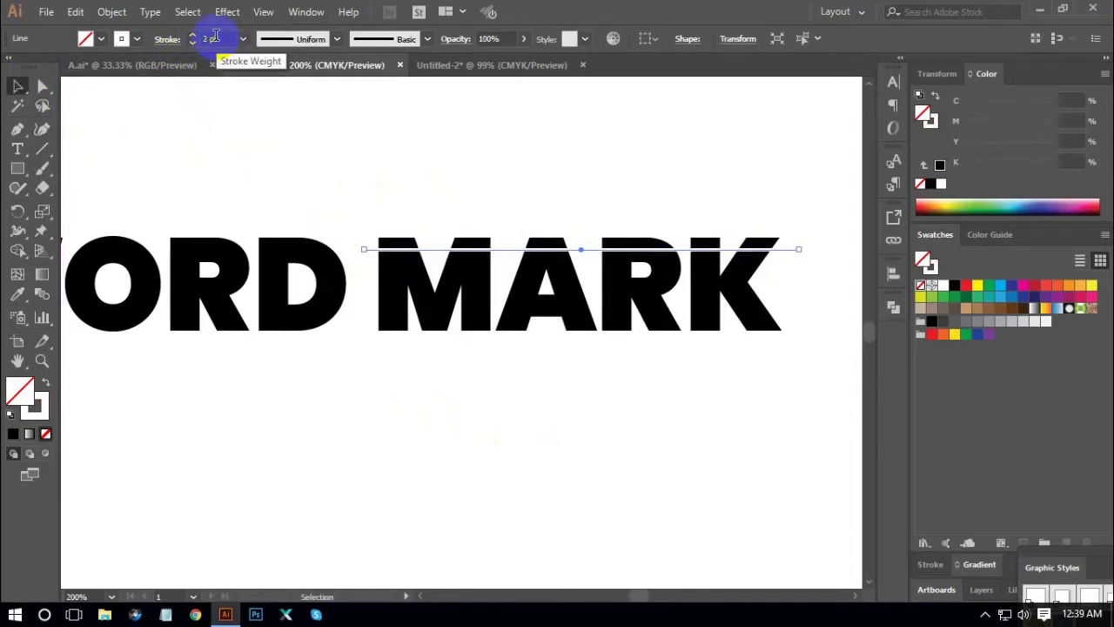
click(472, 427)
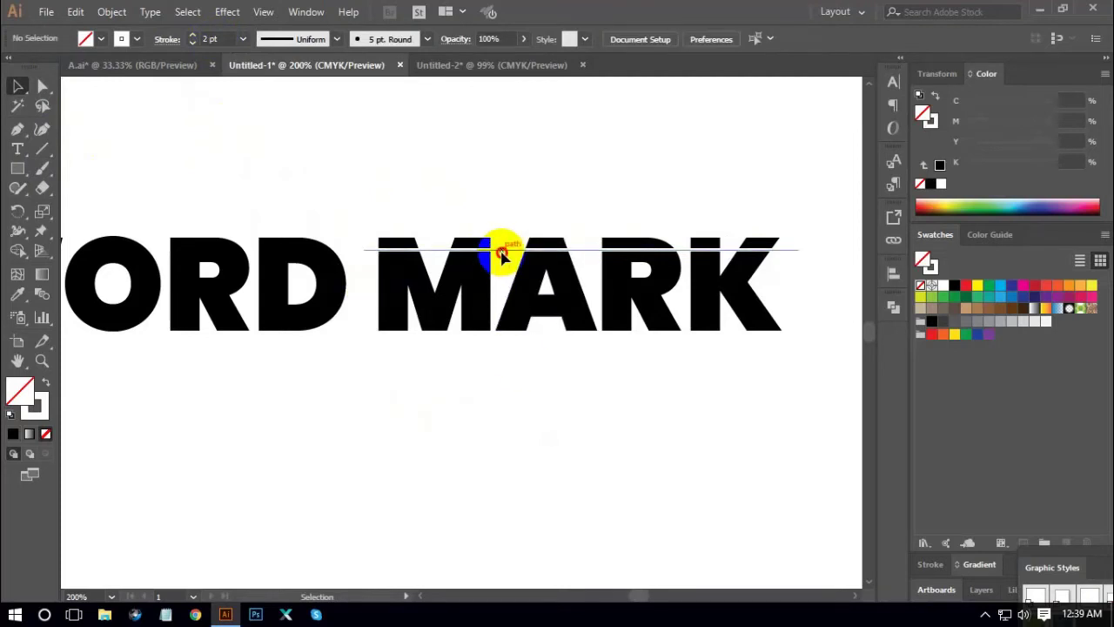
Duplicate the white line a short distance below and repeat the copy twice to get four evenly spaced lines.
mouse_move(502, 253)
mouse_down()
mouse_move(503, 317)
mouse_move(499, 274)
mouse_up()
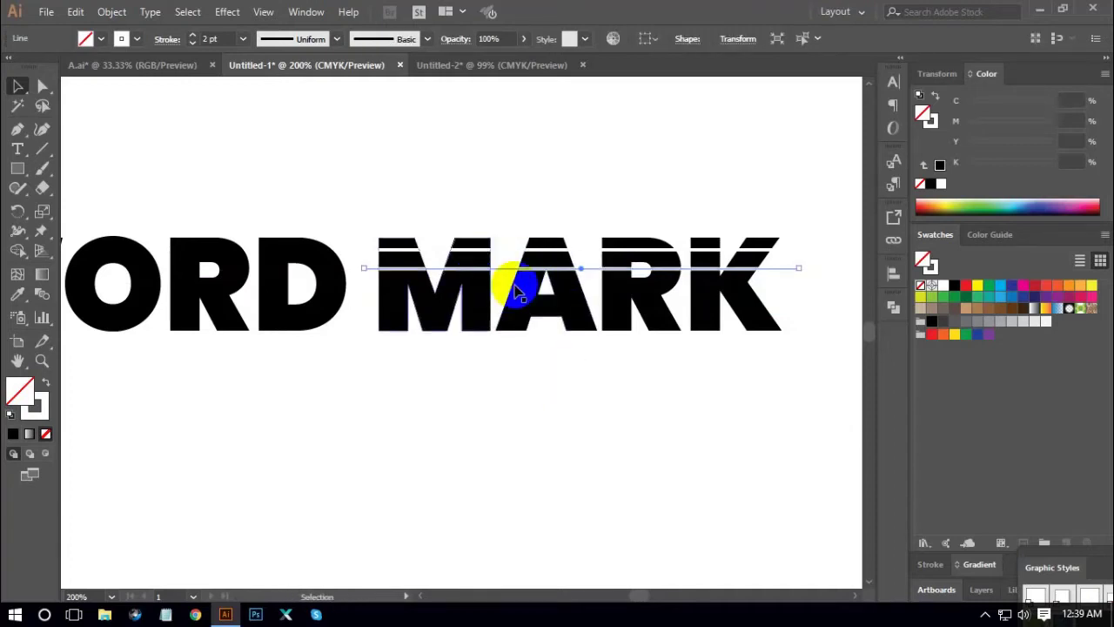
key(a)
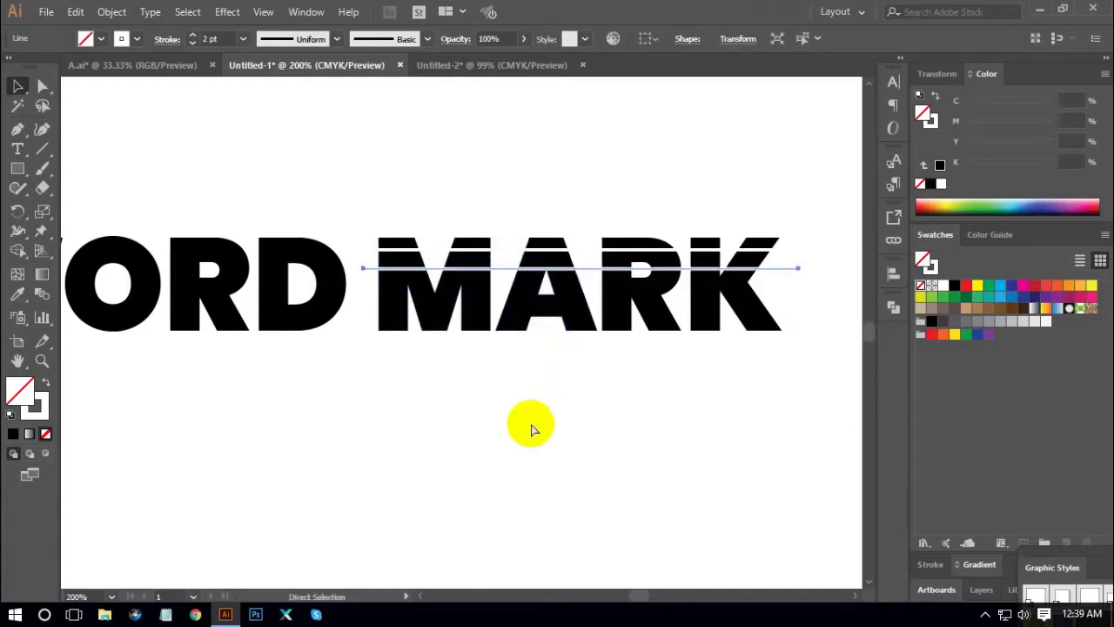
key(ctrl+d)
key(ctrl+d)
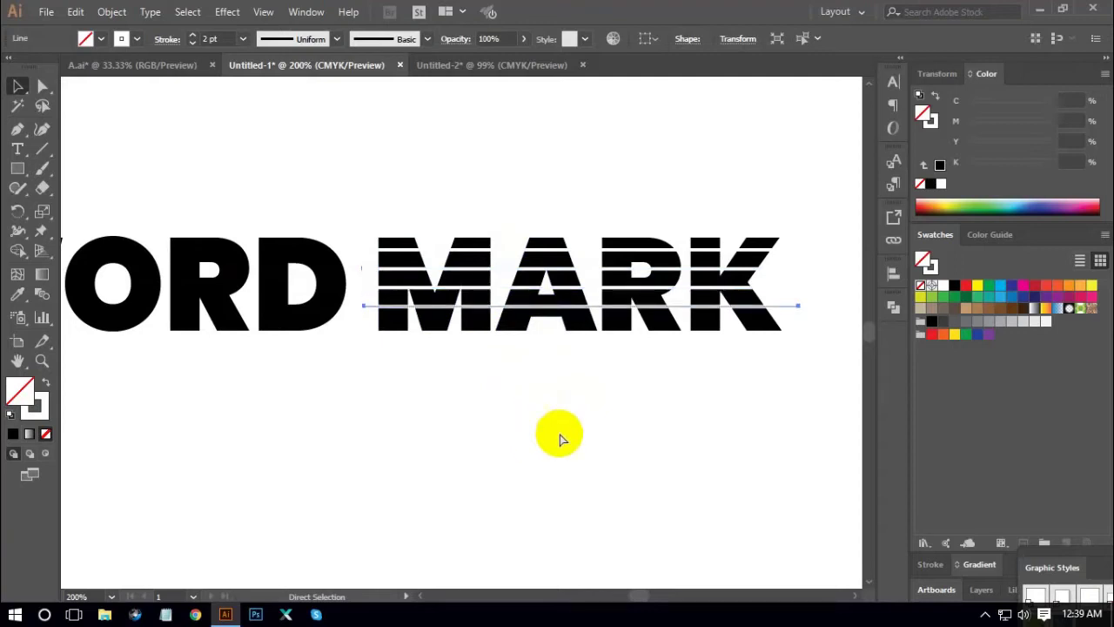
Nudge the lowest white line slightly down to widen its gap from the line above.
click(597, 463)
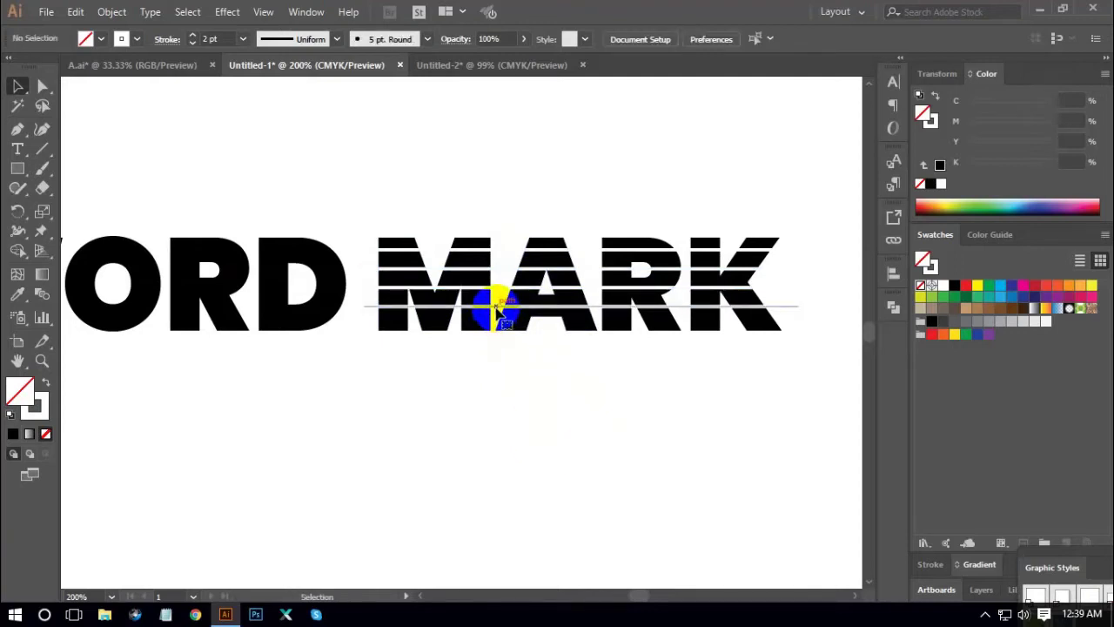
click(494, 307)
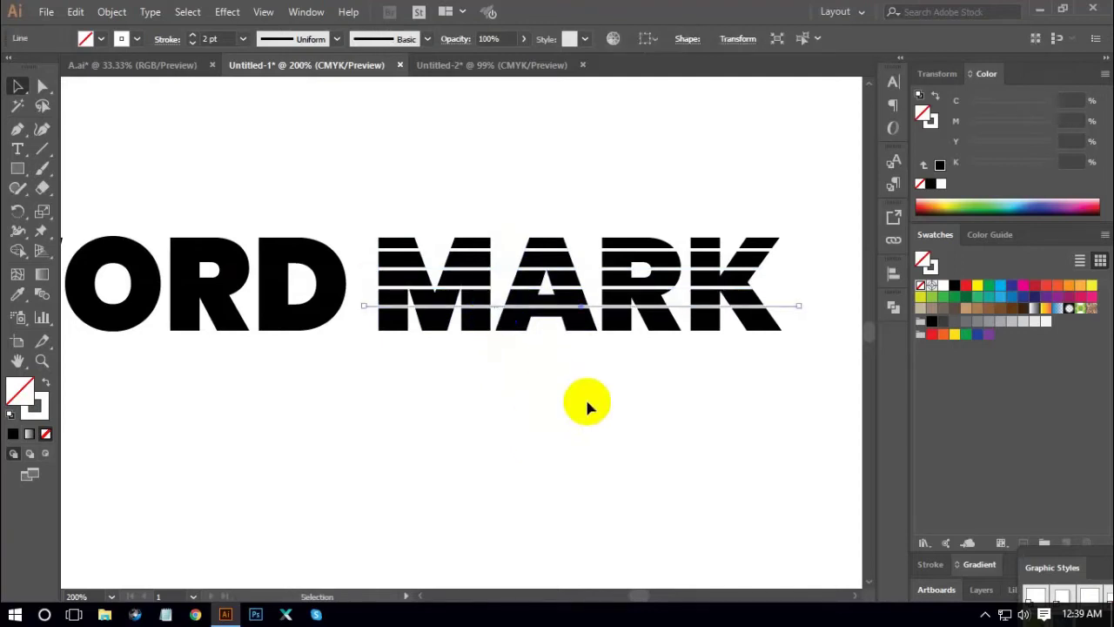
click(632, 428)
Set the stroke weight of the second line from the top to 3 pt and the third to 4 pt.
key(ctrl+plus)
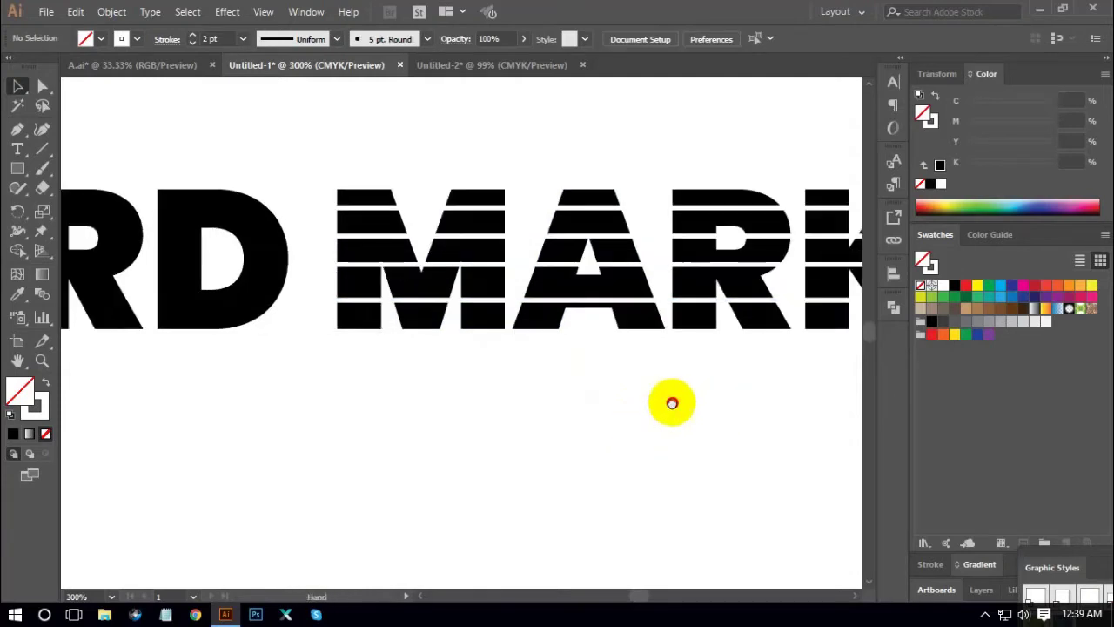
key(ctrl+plus)
click(441, 217)
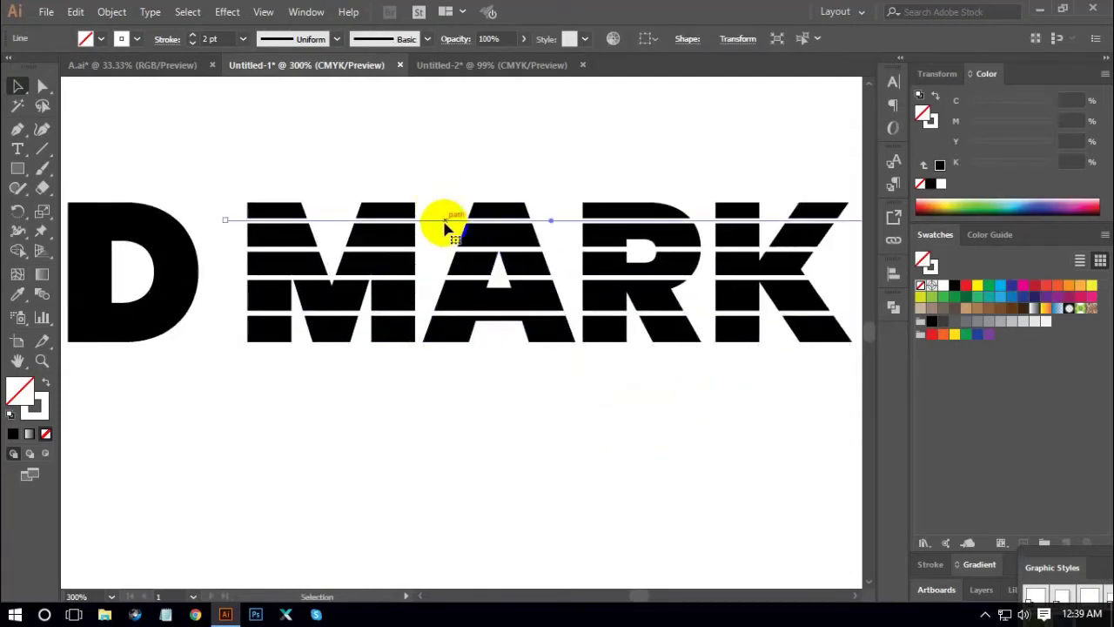
mouse_move(418, 219)
mouse_down()
mouse_move(429, 249)
mouse_move(417, 248)
mouse_up()
text(3)
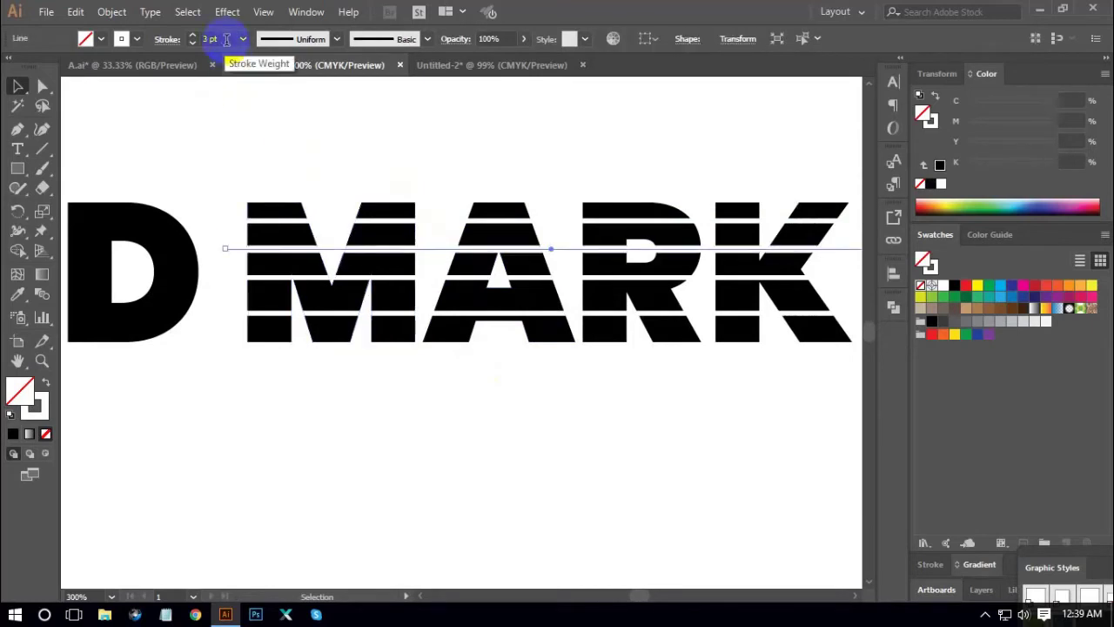
click(443, 249)
click(396, 236)
click(435, 278)
click(228, 38)
text(4)
key(Return)
click(305, 107)
Set the stroke weight of the lowest white line to 5 pt.
drag(410, 276, 426, 318)
click(197, 33)
scroll(210, 41, up, 1)
scroll(209, 41, up, 1)
click(492, 357)
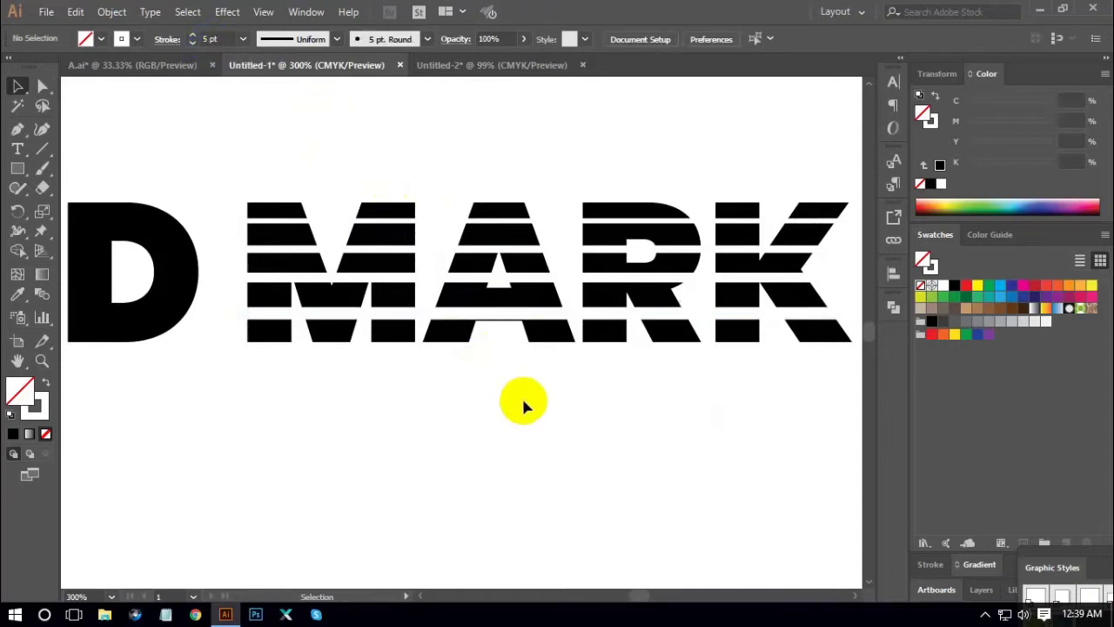
Select all four white lines with the Magic Wand and nudge them slightly down together.
key(ctrl+1)
key(ctrl+equal)
key(ctrl+equal)
key(ctrl+equal)
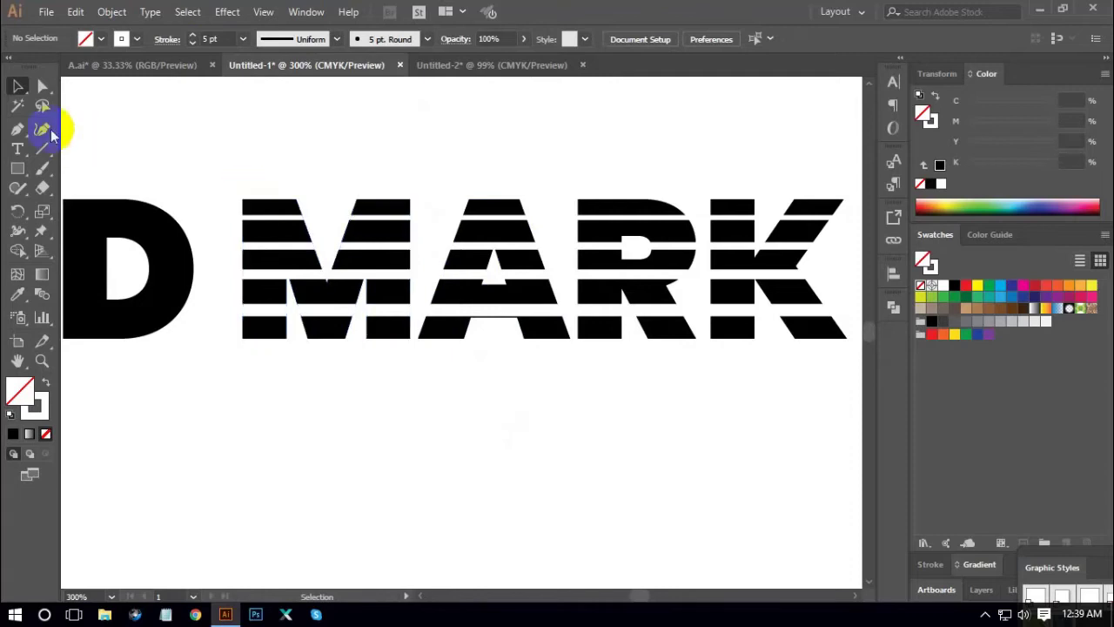
click(21, 107)
click(423, 218)
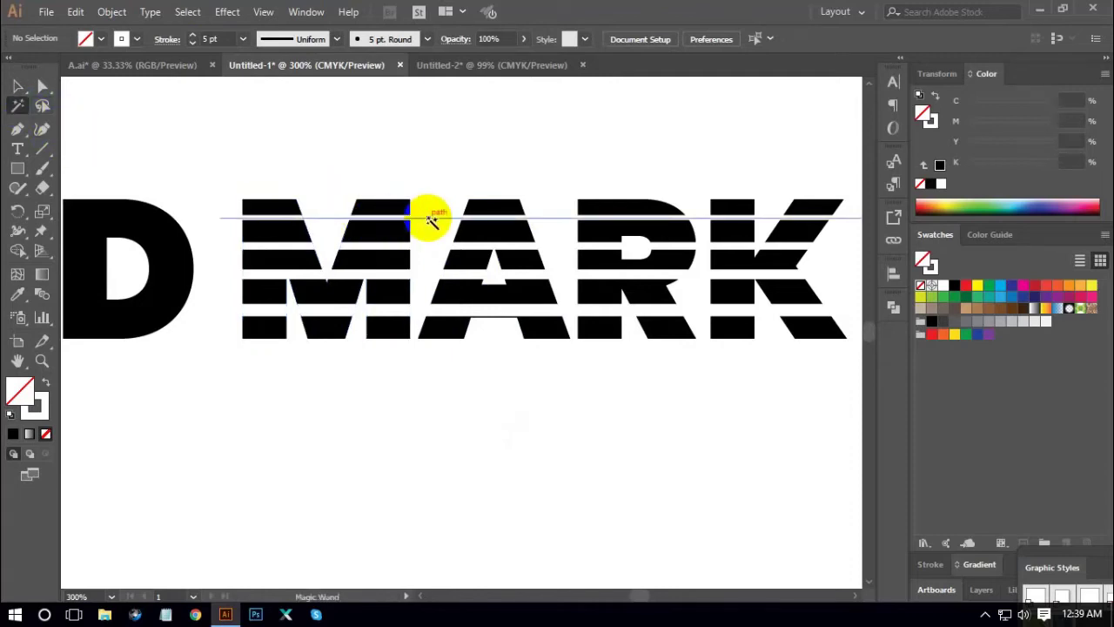
shift+click(424, 287)
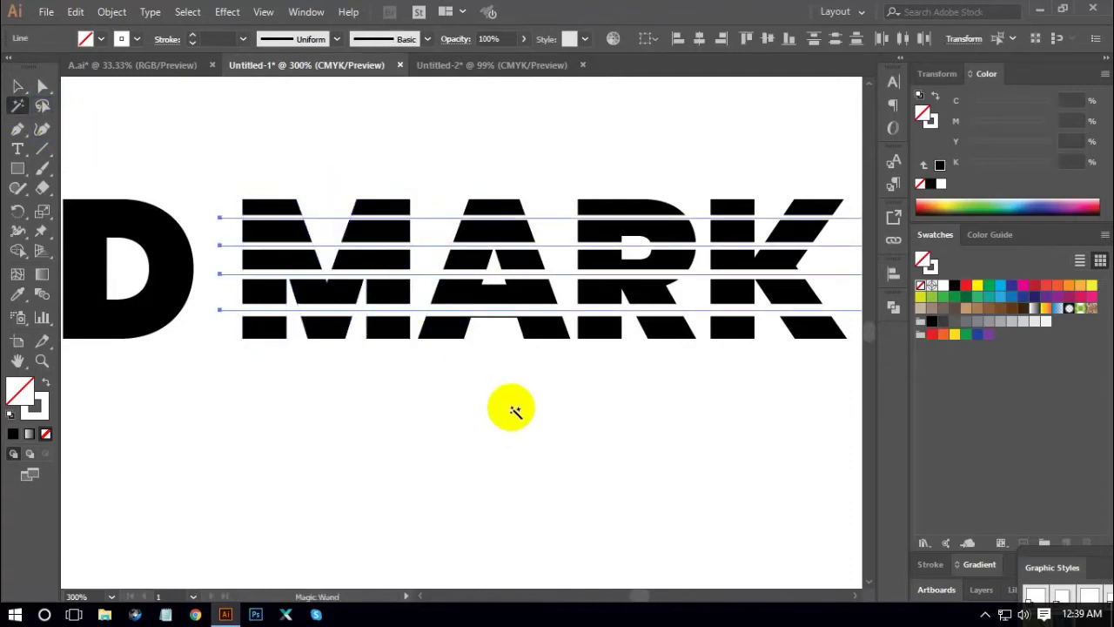
key(Down)
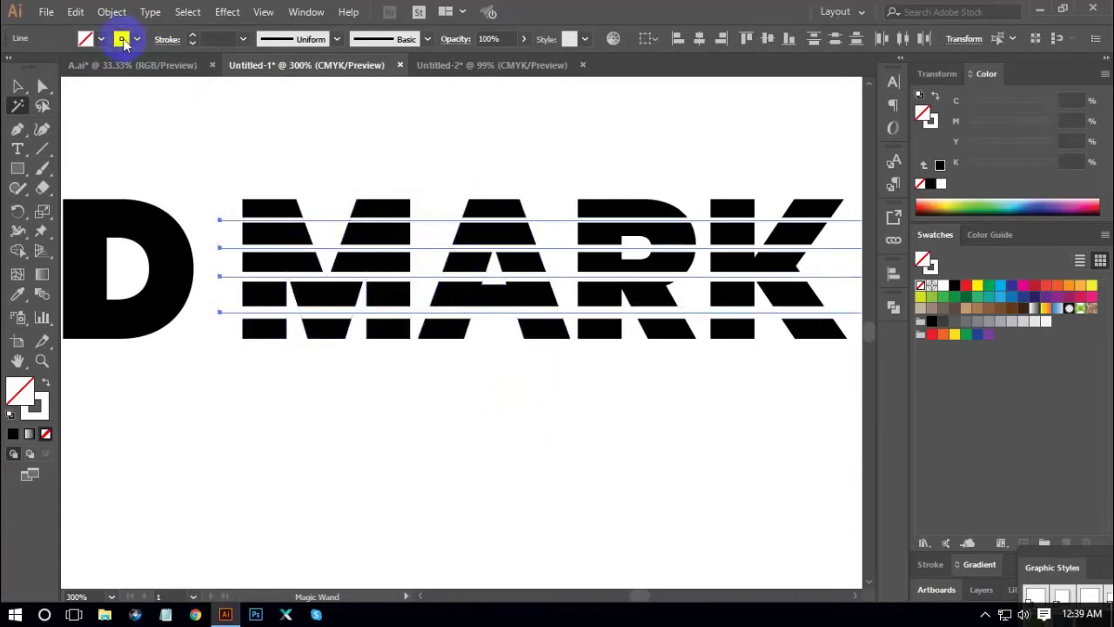
Expand the four selected lines into shapes with Fill and Stroke enabled.
click(113, 12)
click(181, 179)
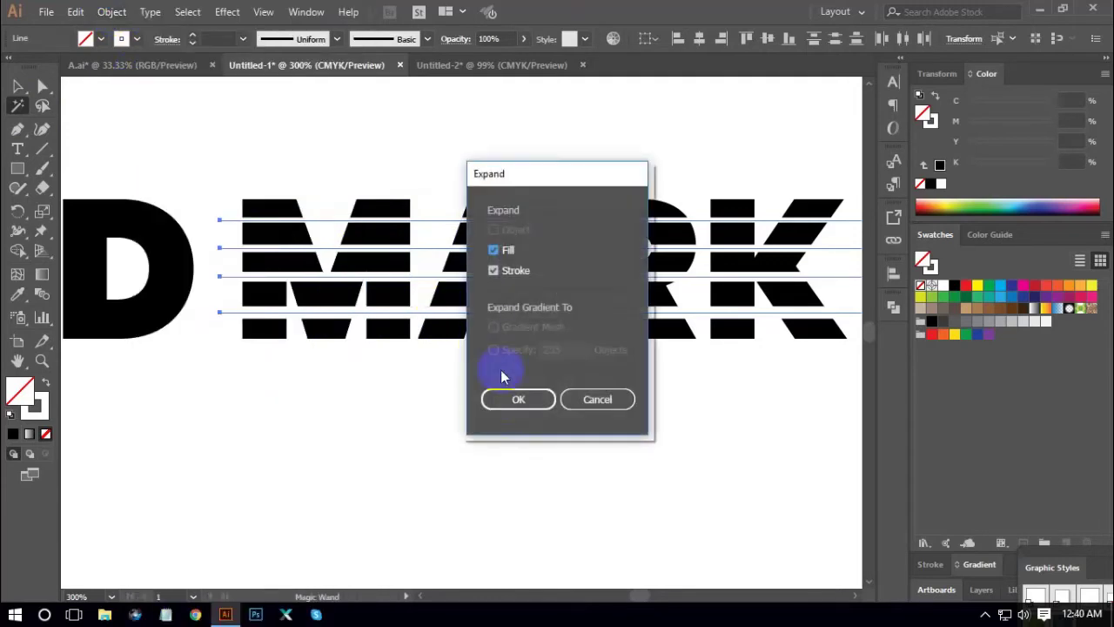
click(522, 400)
Divide the MARK letters and the expanded white strips with the Pathfinder.
click(19, 87)
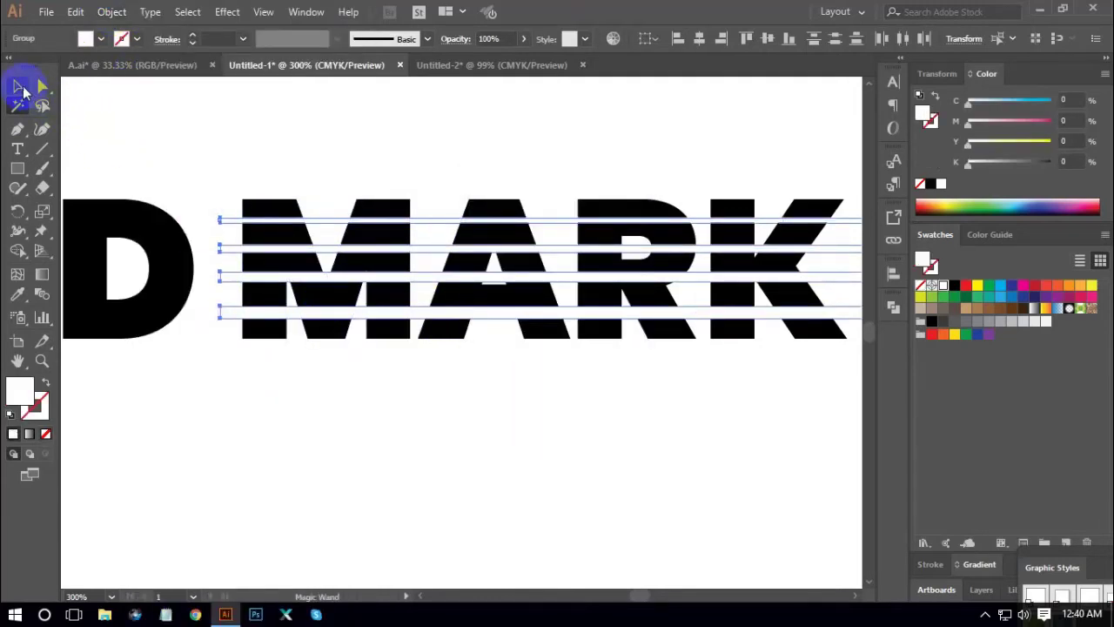
drag(237, 143, 842, 410)
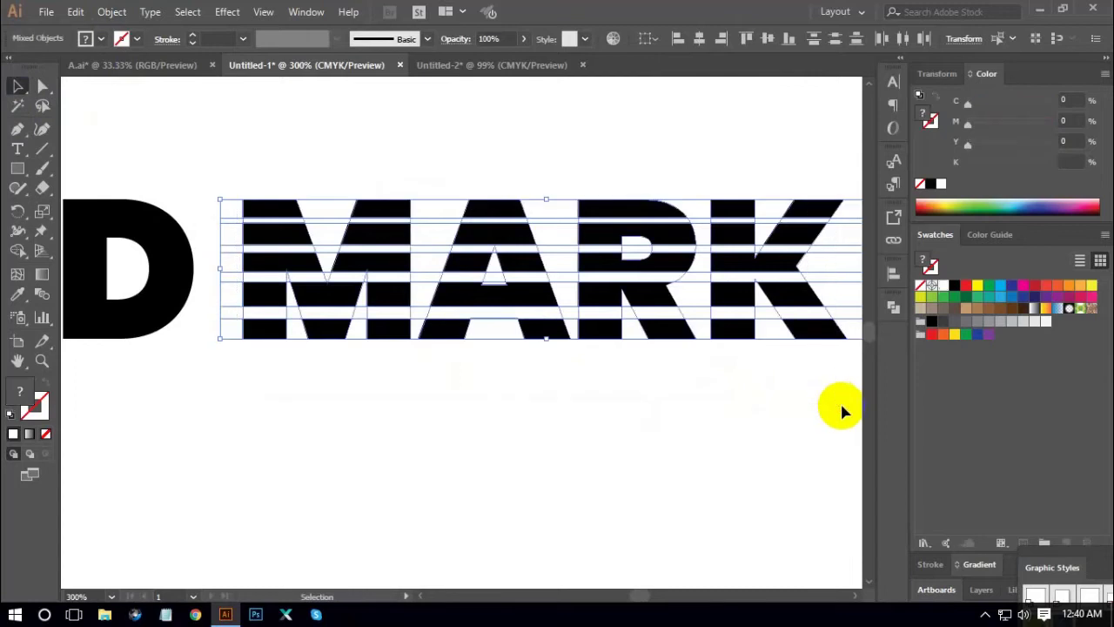
click(894, 309)
click(705, 380)
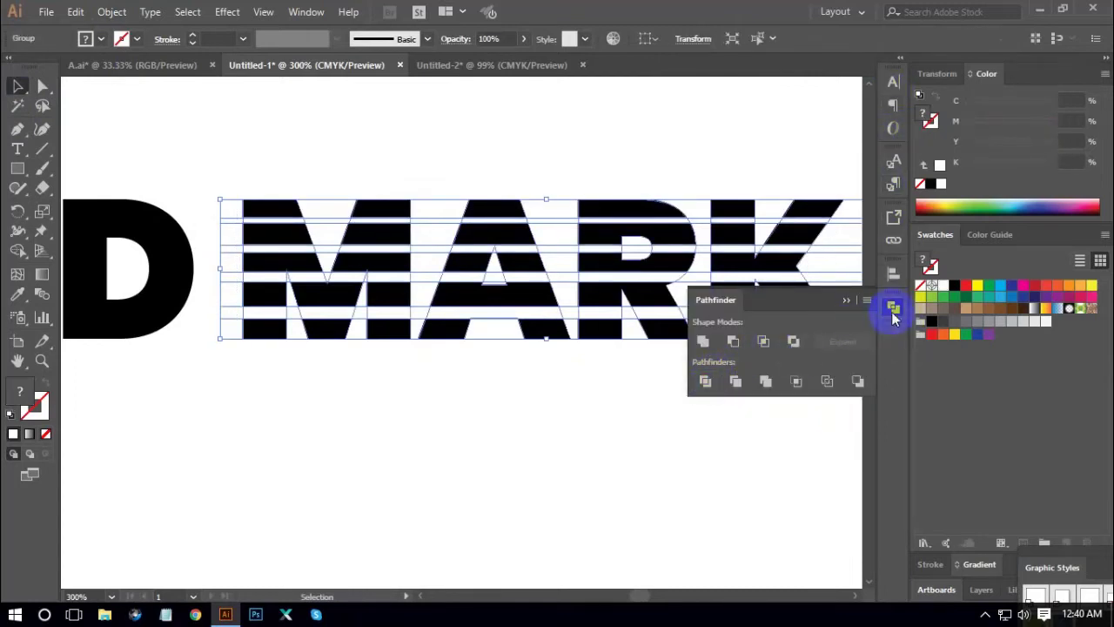
click(892, 312)
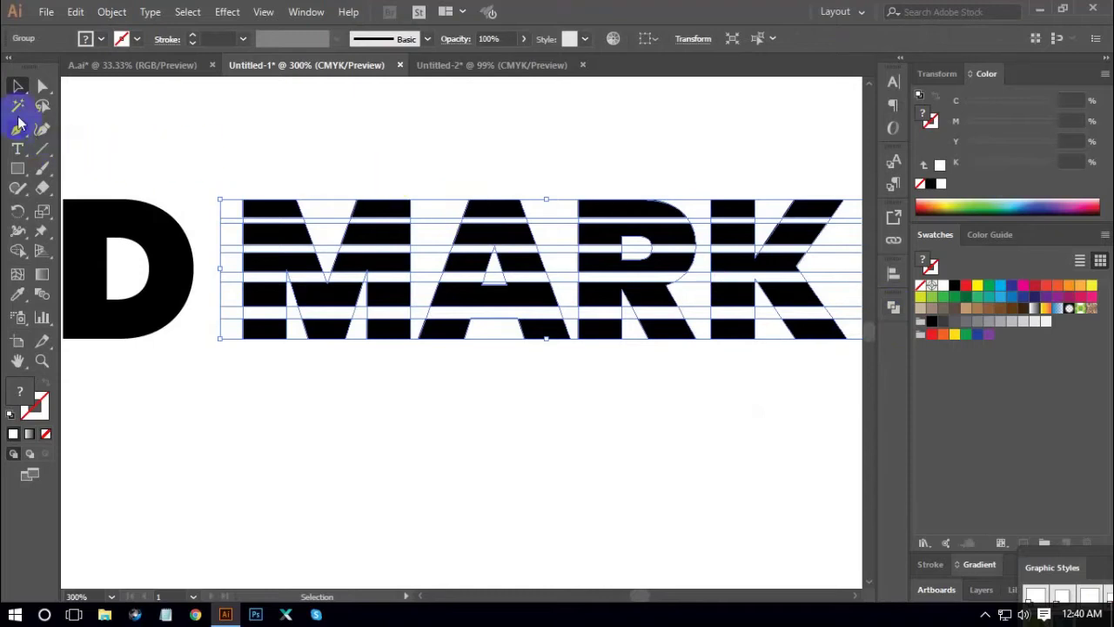
Delete the white strips and the leftover unfilled pieces from the divided MARK artwork, selecting each kind with the Magic Wand.
click(18, 108)
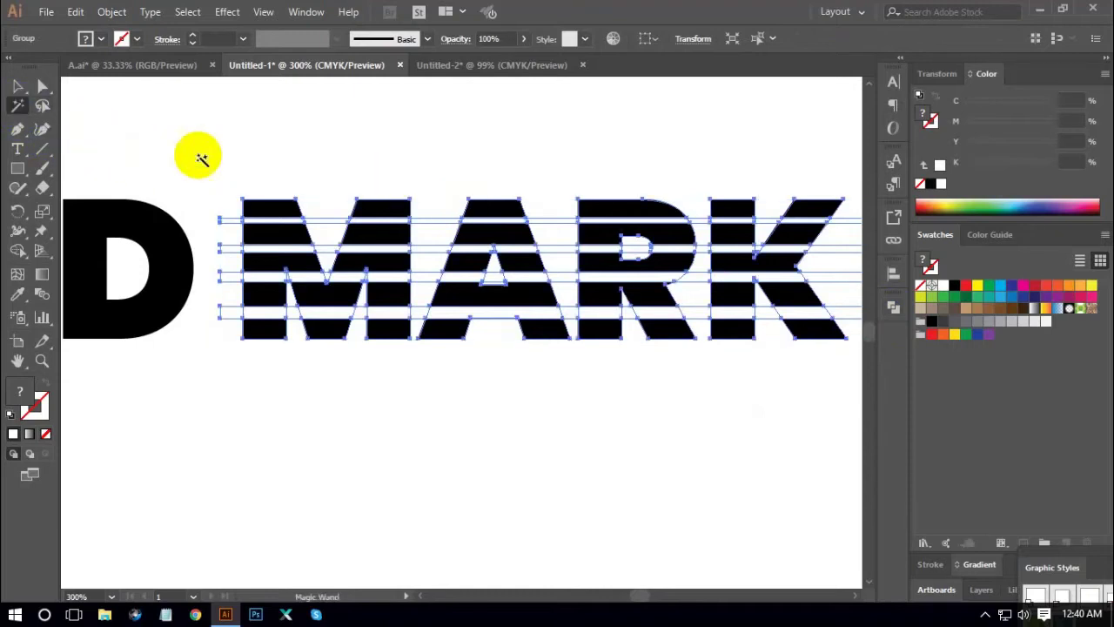
click(228, 219)
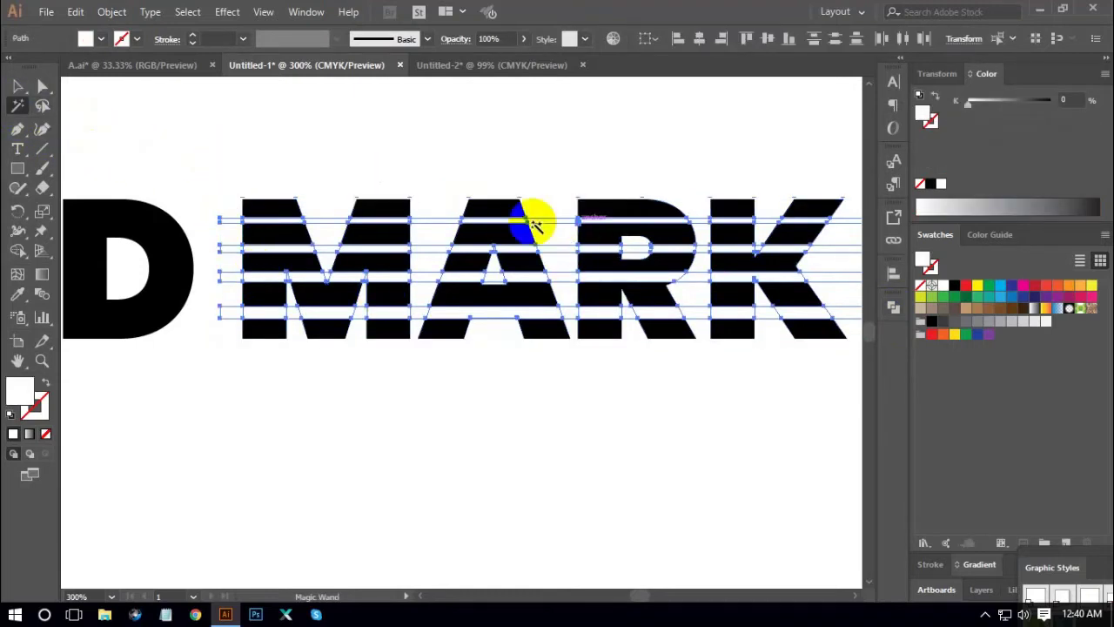
click(646, 368)
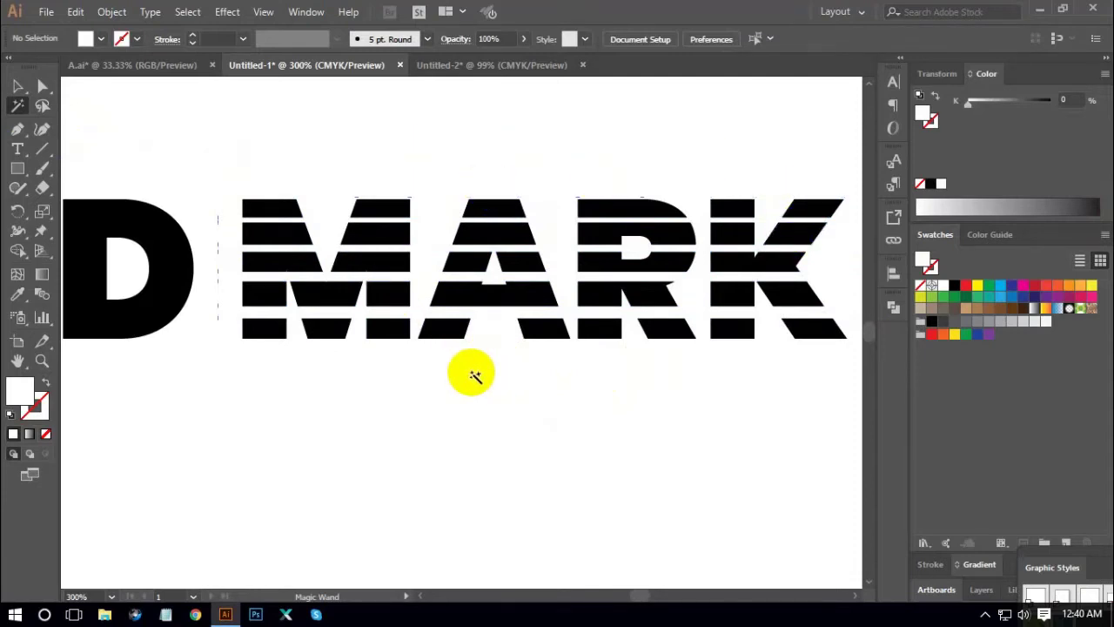
click(426, 285)
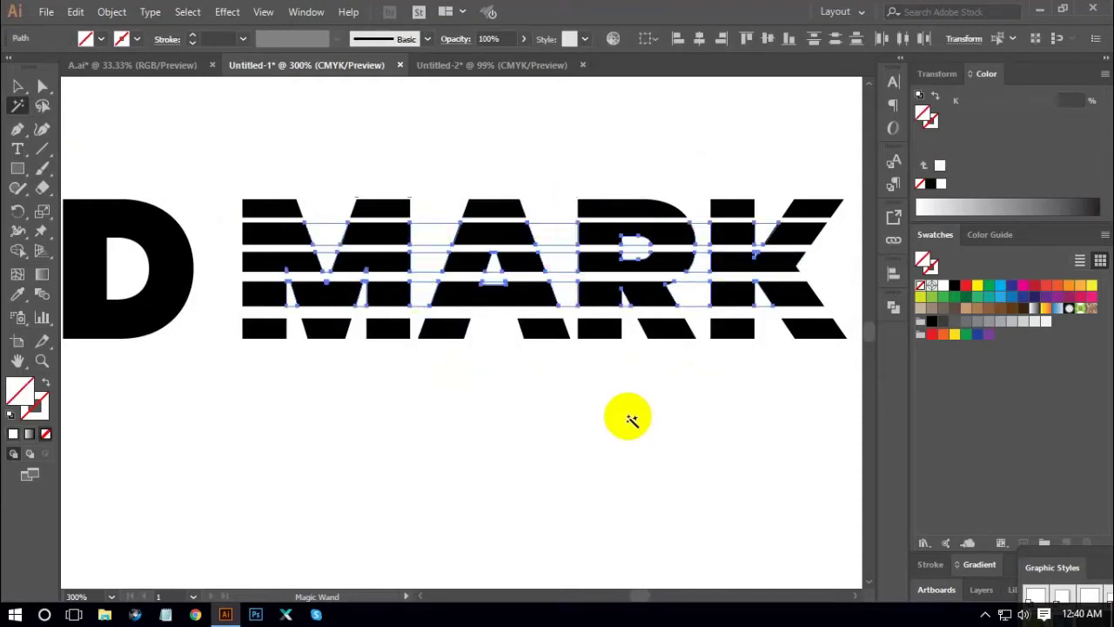
key(Delete)
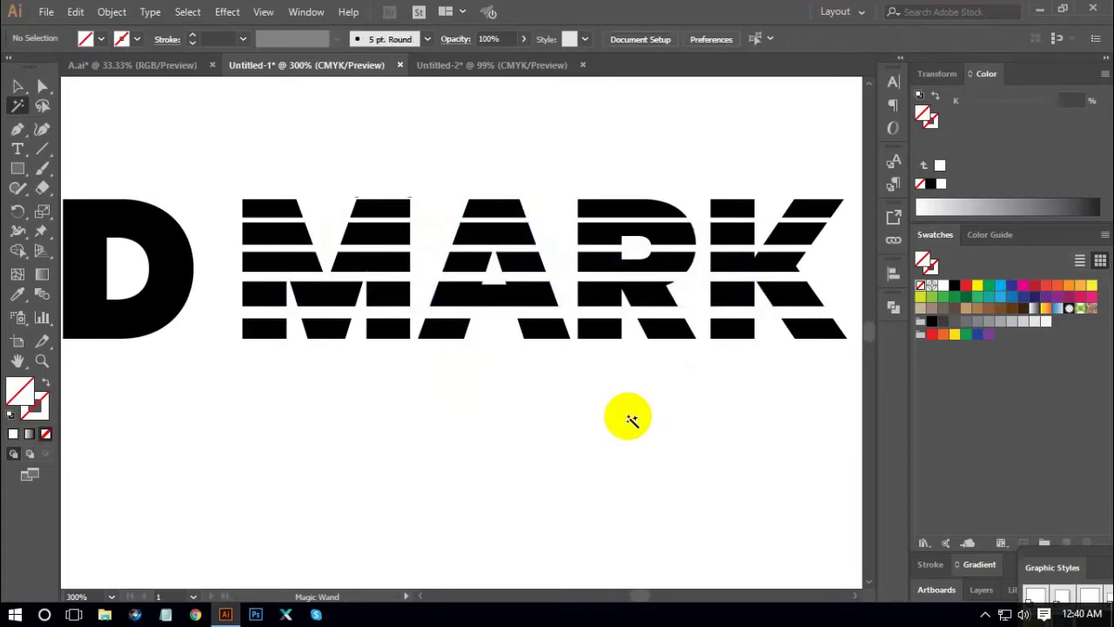
Fill all the sliced MARK letter pieces with the red swatch (C 0, M 100, Y 100, K 0).
click(17, 86)
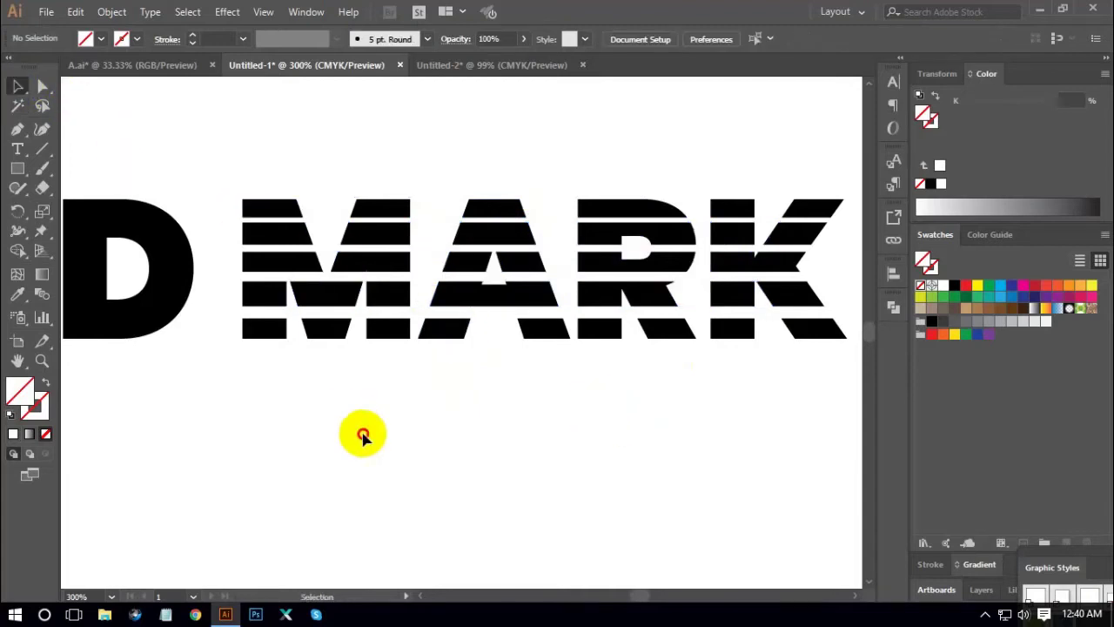
drag(231, 174, 815, 375)
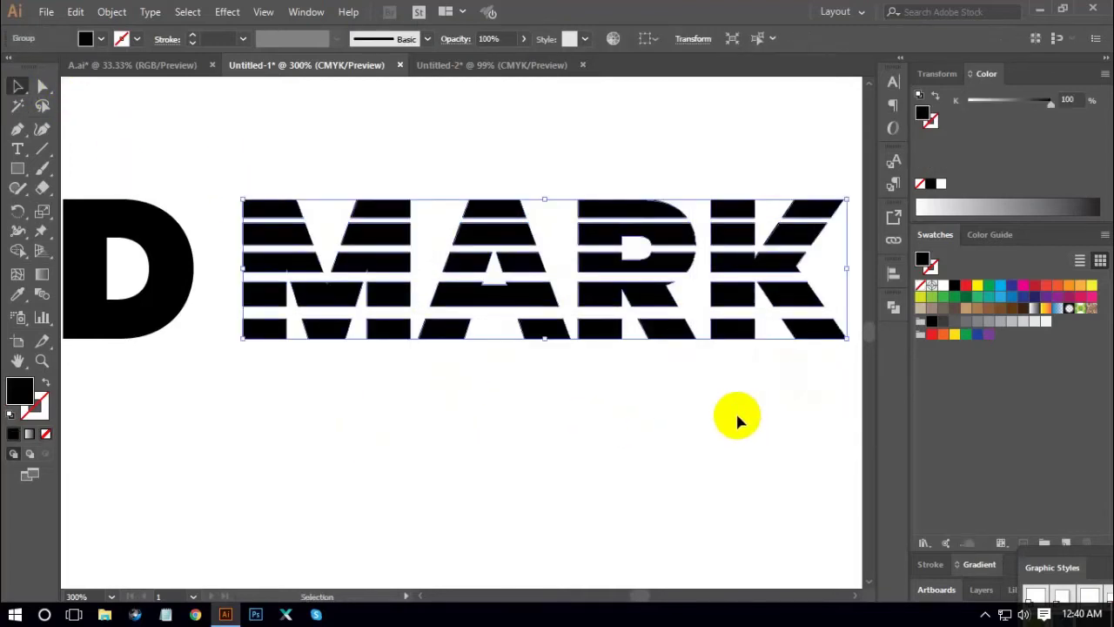
key(a)
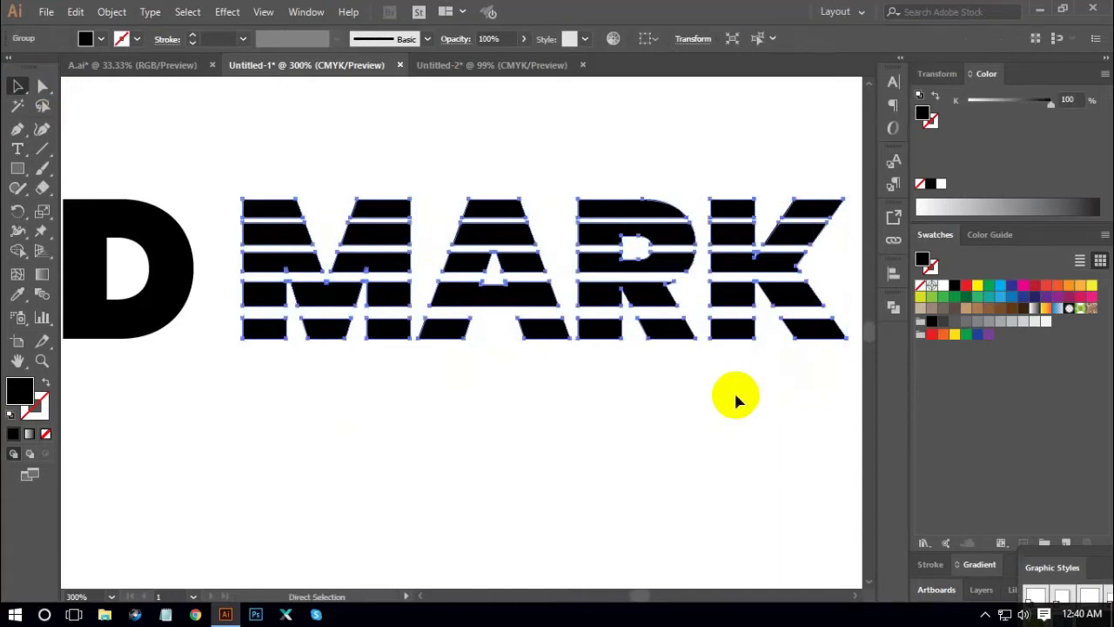
key(v)
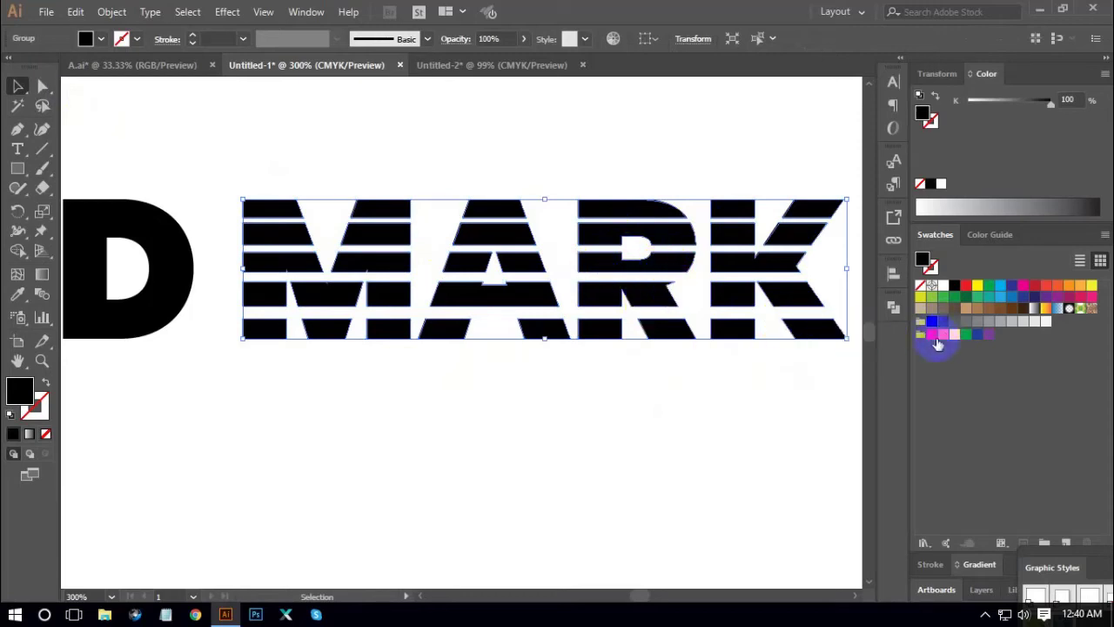
click(932, 336)
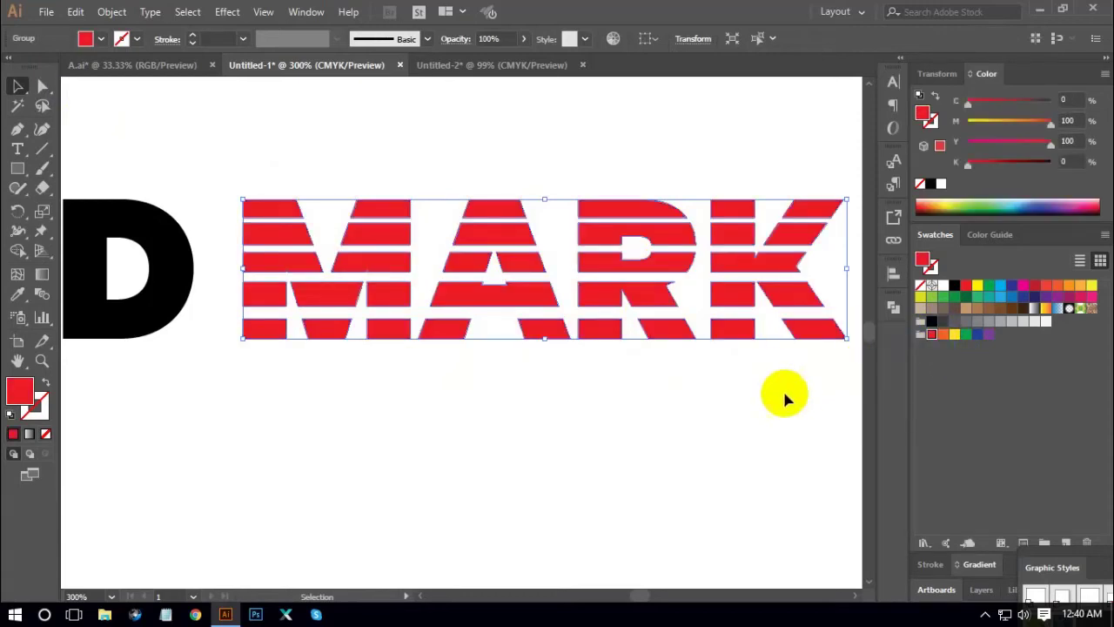
click(597, 435)
Fill the word WORD with the blue-violet swatch (C 100, M 100, Y 0) and raise its black value to 19%.
key(ctrl+minus)
key(ctrl+minus)
key(ctrl+minus)
drag(166, 258, 402, 371)
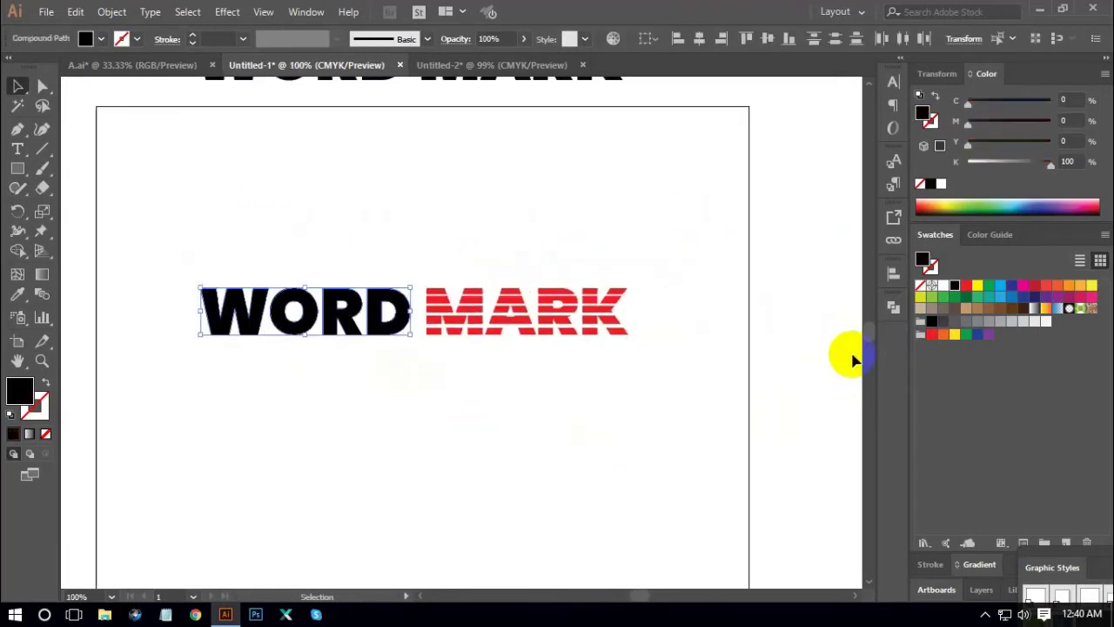
click(1011, 287)
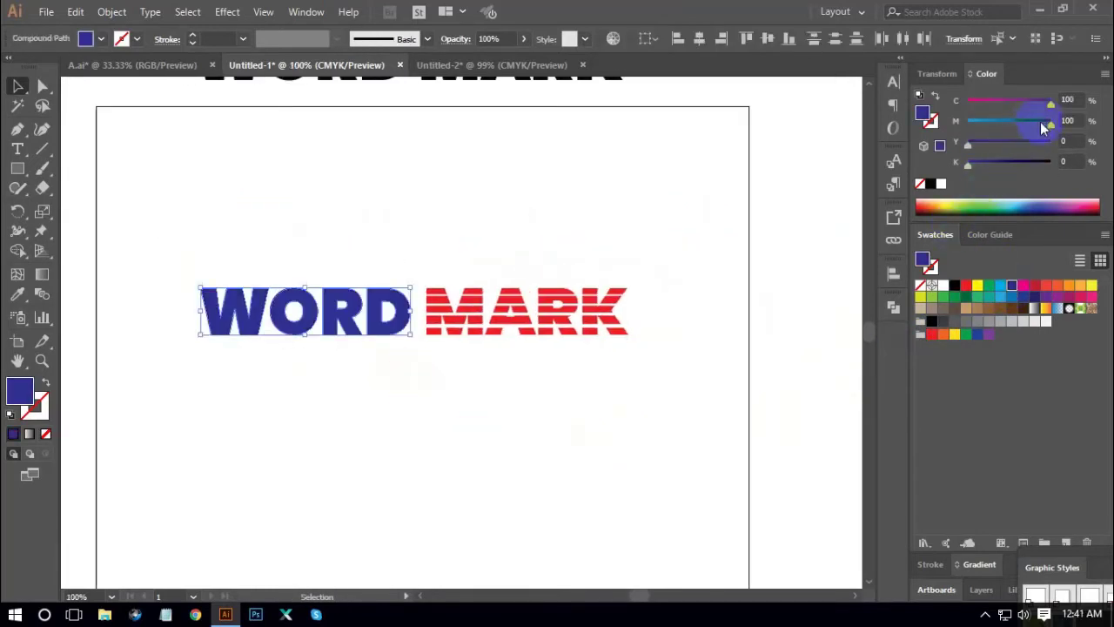
click(981, 163)
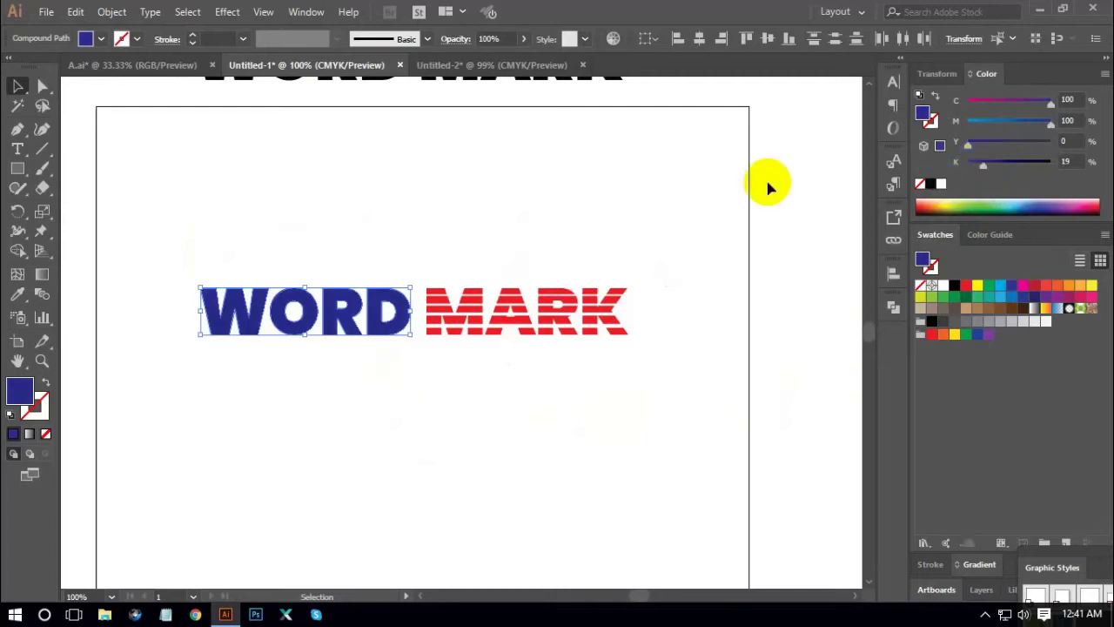
Select both words of the coloured logo and move them together up near the artboard's upper edge.
click(180, 241)
drag(180, 241, 672, 378)
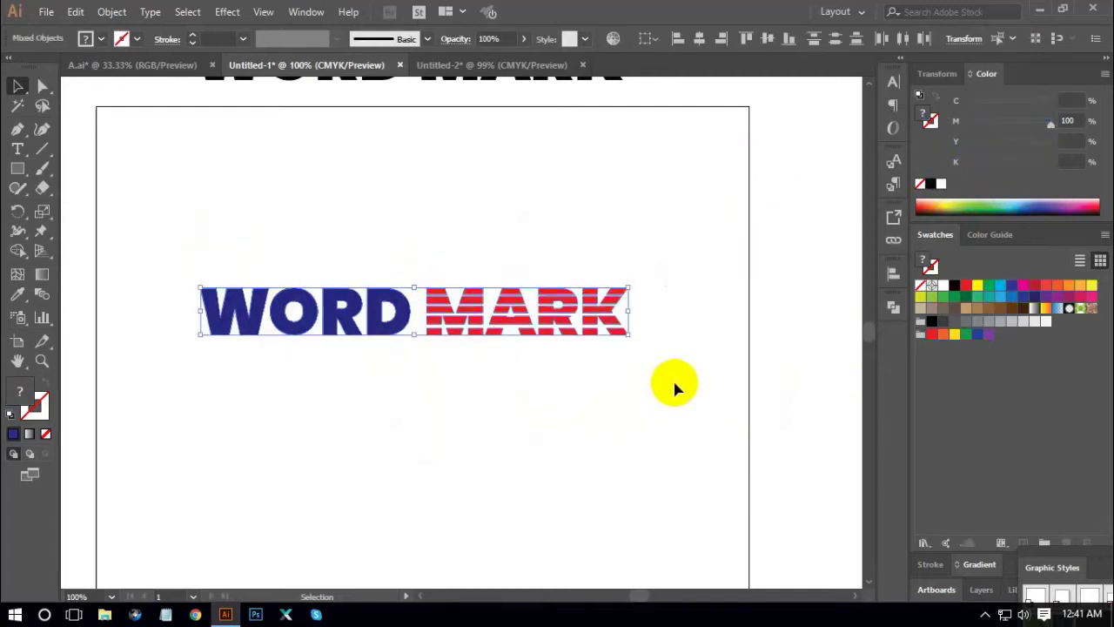
key(a)
key(v)
click(684, 432)
drag(612, 327, 595, 191)
click(619, 288)
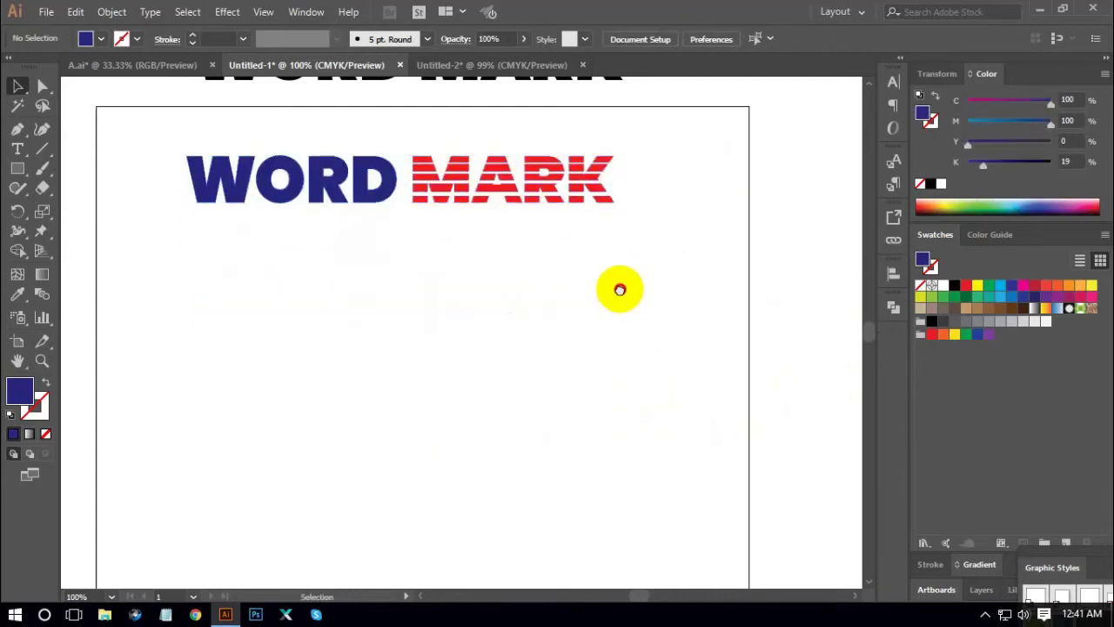
drag(619, 288, 621, 292)
Move the spare black WORD MARK text from above the artboard to just below the coloured logo.
drag(534, 92, 548, 366)
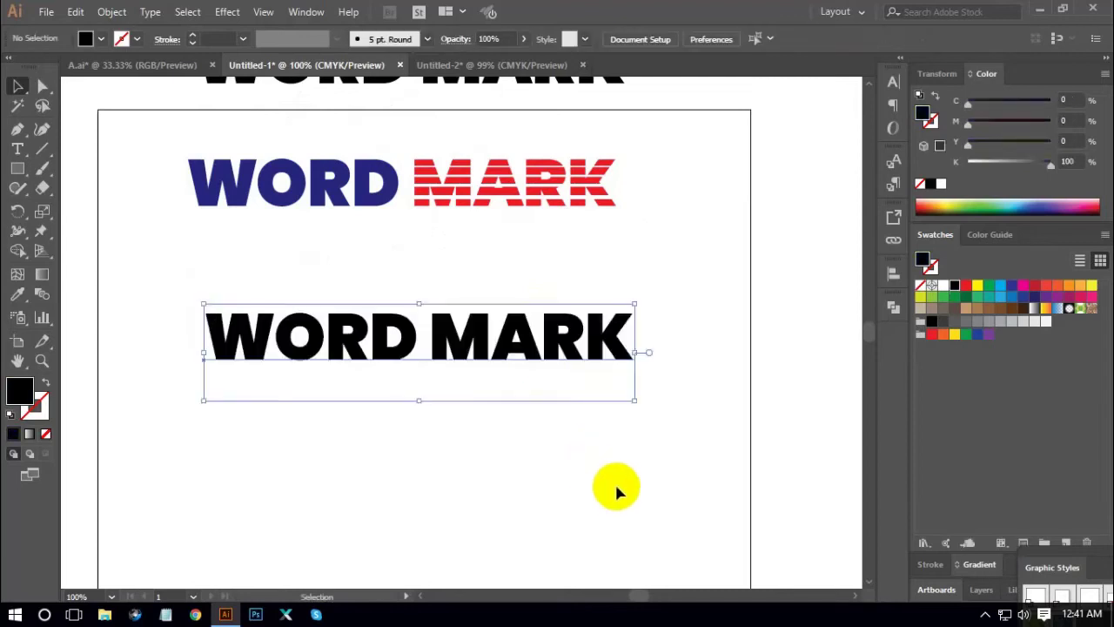
click(626, 462)
scroll(600, 383, down, 2)
mouse_move(575, 302)
mouse_down()
mouse_move(577, 319)
mouse_move(566, 289)
mouse_up()
click(612, 374)
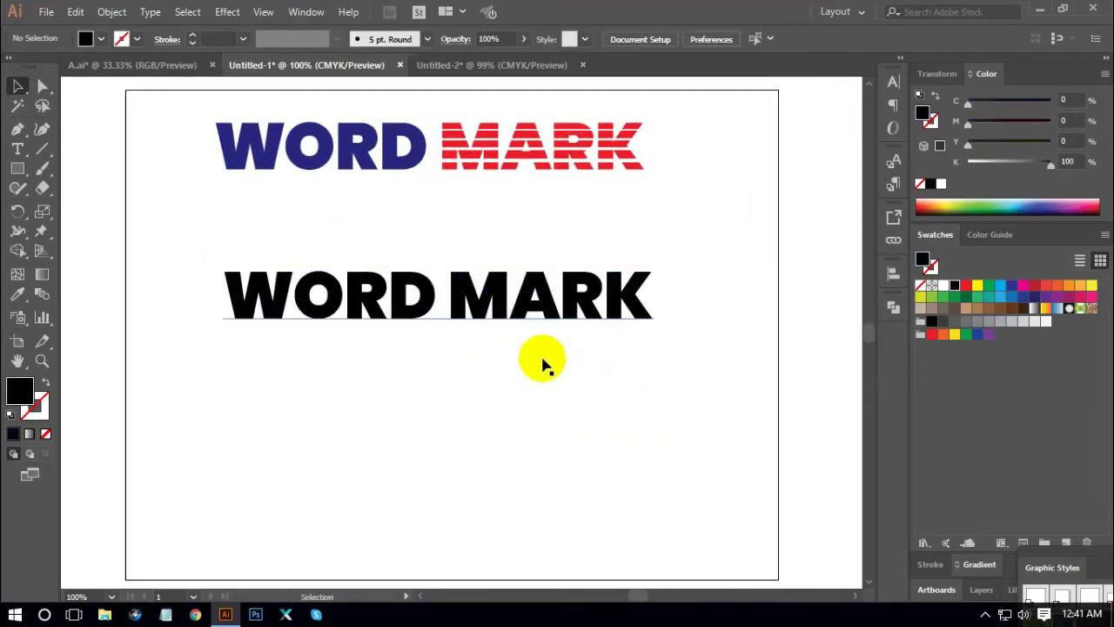
Set the font of the black WORD MARK text to Artilla Script and reposition the text beneath the coloured logo.
click(536, 316)
click(579, 39)
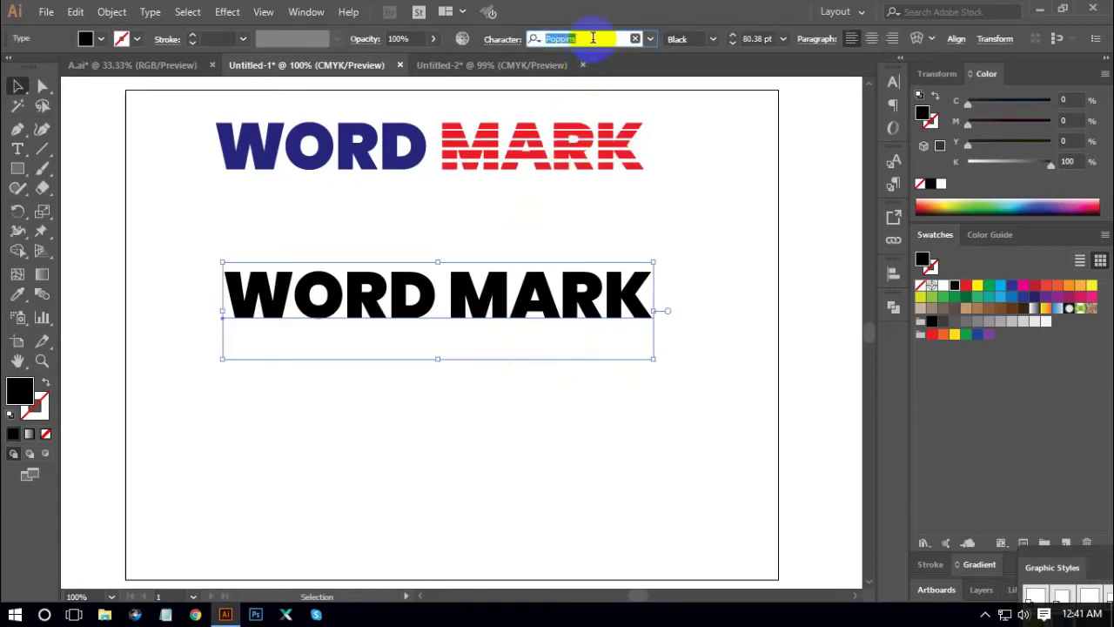
text(arti)
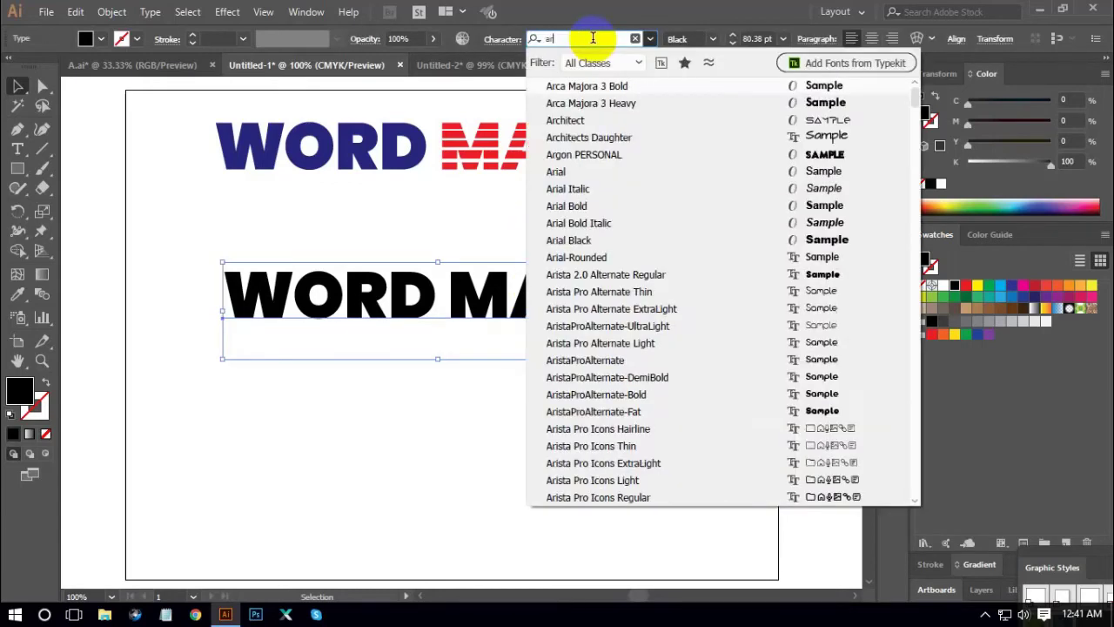
click(589, 86)
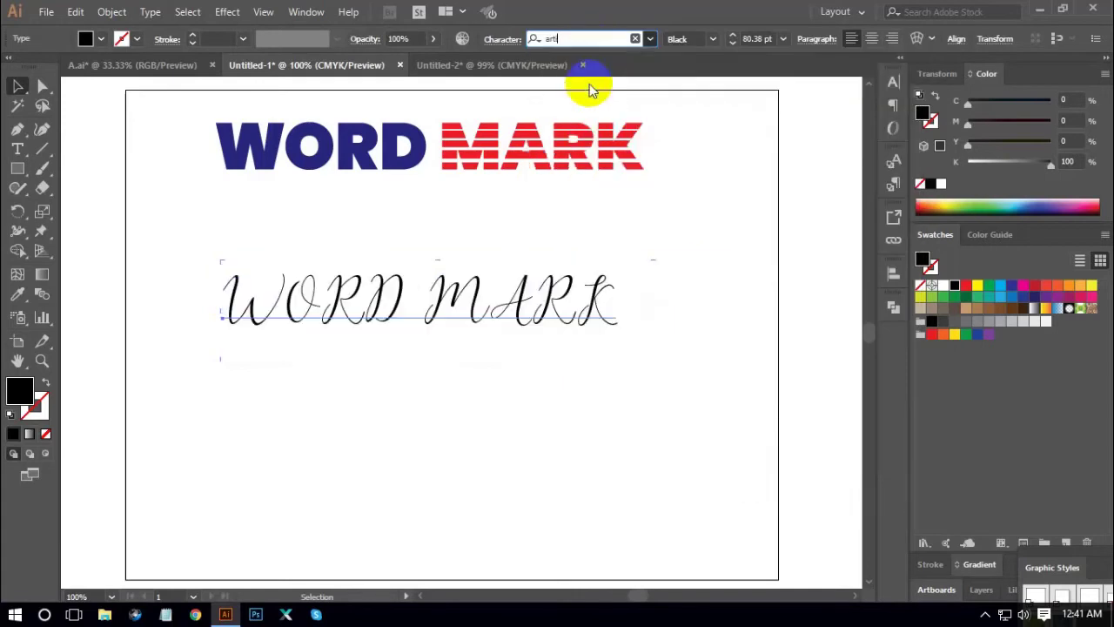
click(14, 85)
drag(455, 301, 494, 289)
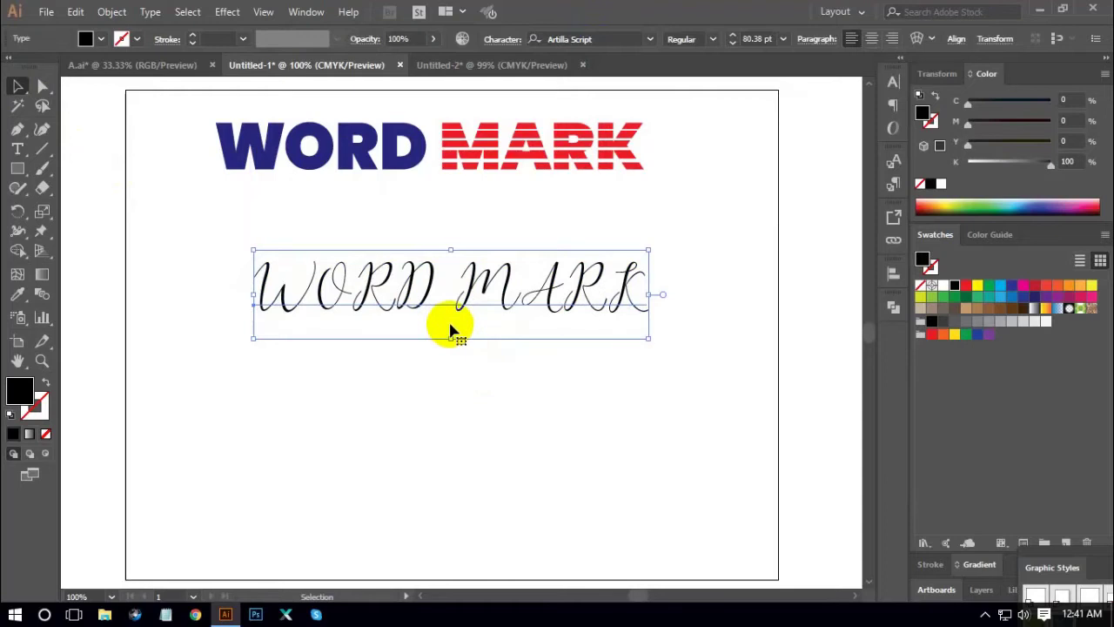
drag(503, 280, 455, 289)
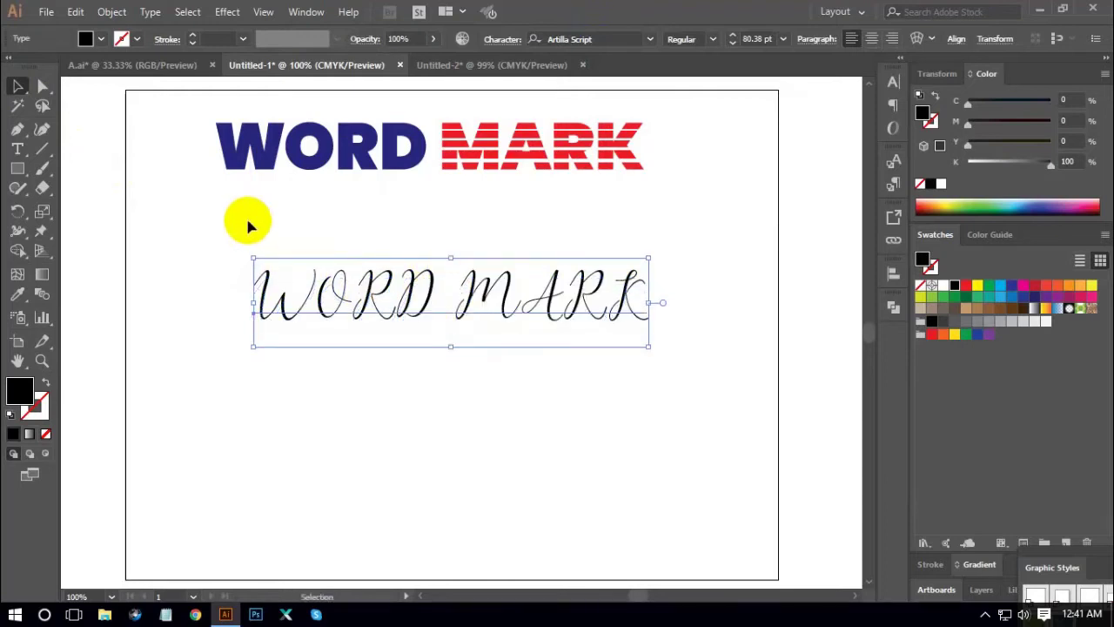
Change the script text to lowercase and move it toward the middle of the artboard.
click(151, 12)
mouse_move(204, 264)
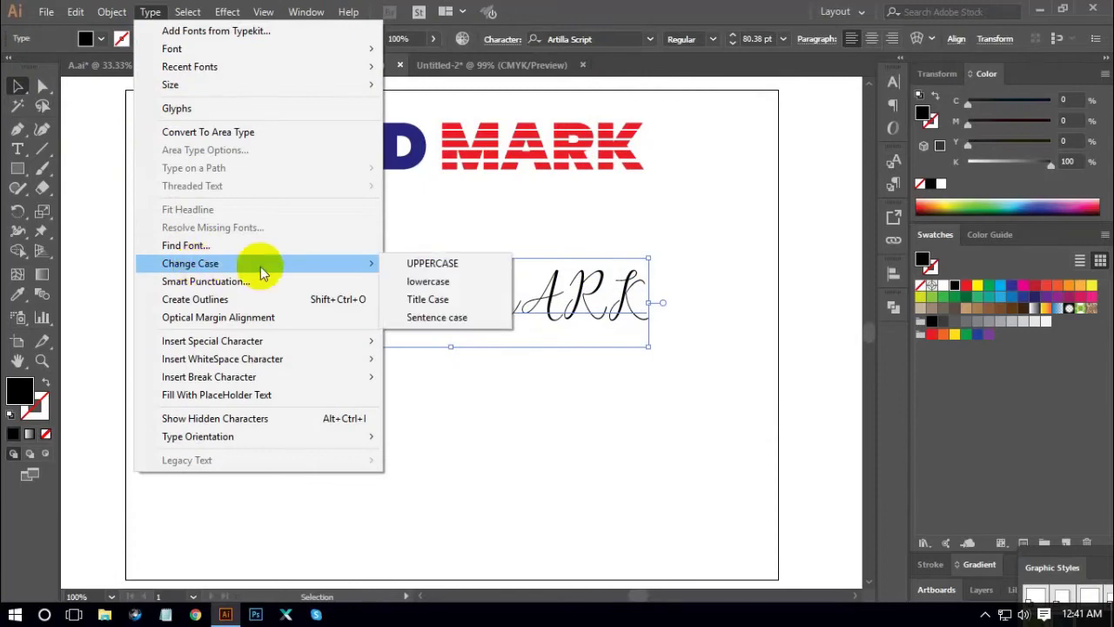
click(413, 281)
click(518, 405)
drag(446, 310, 522, 308)
click(525, 394)
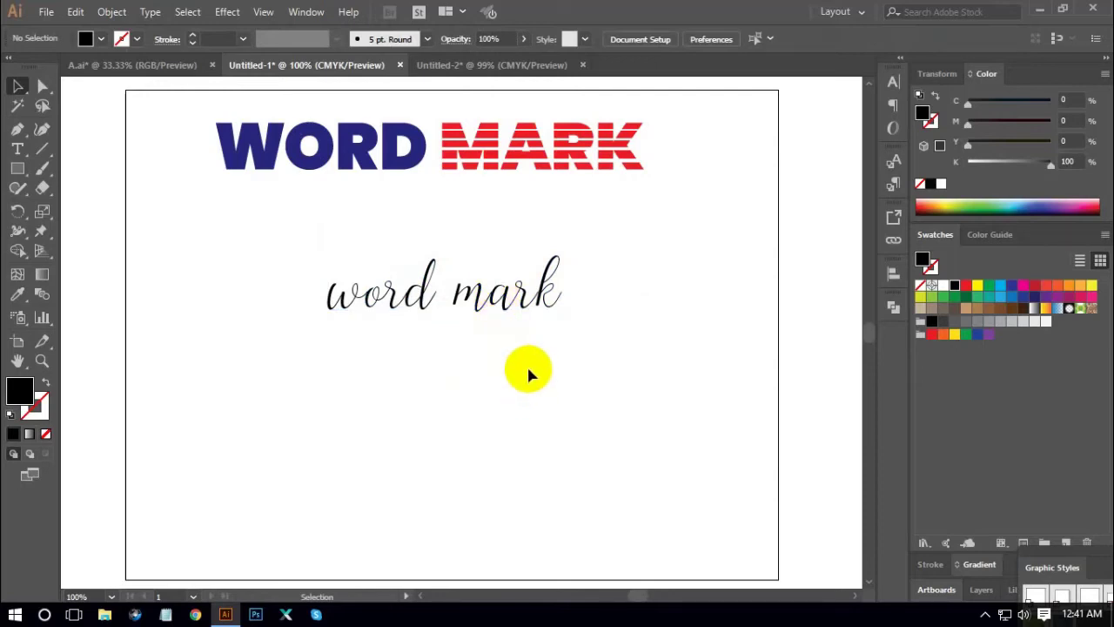
Replace the script text with the word "wedding".
click(484, 296)
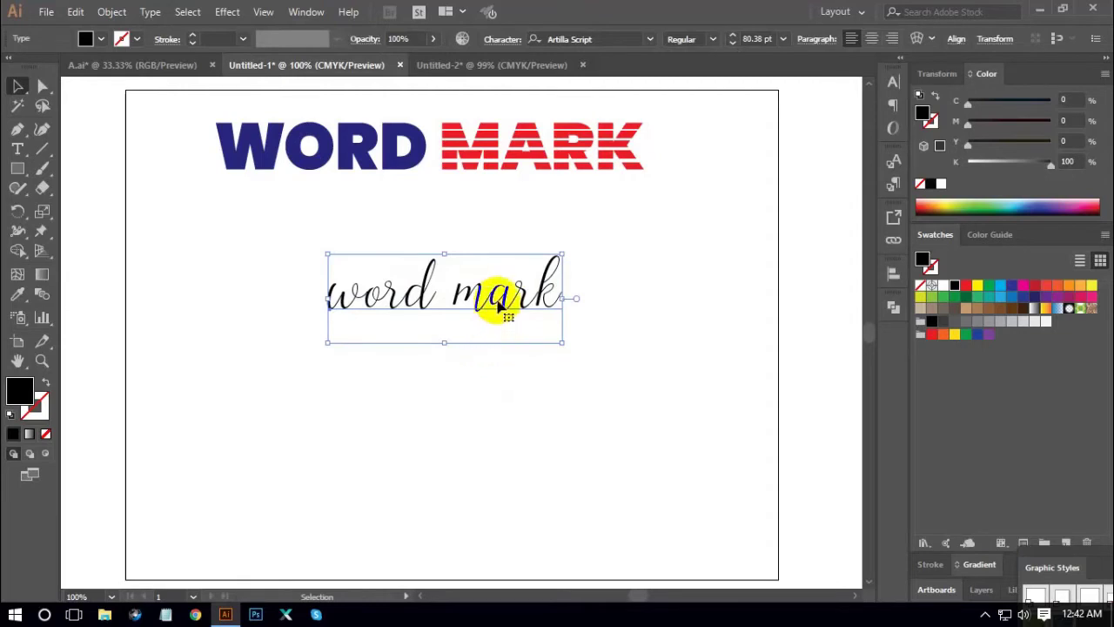
double_click(497, 298)
triple_click(500, 301)
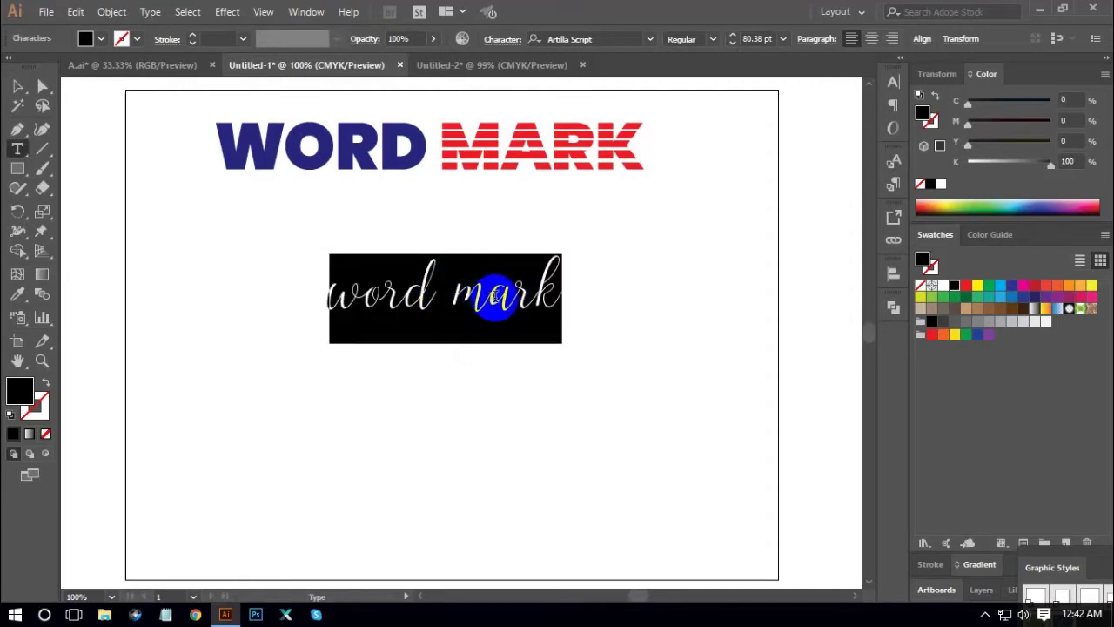
text(weddi)
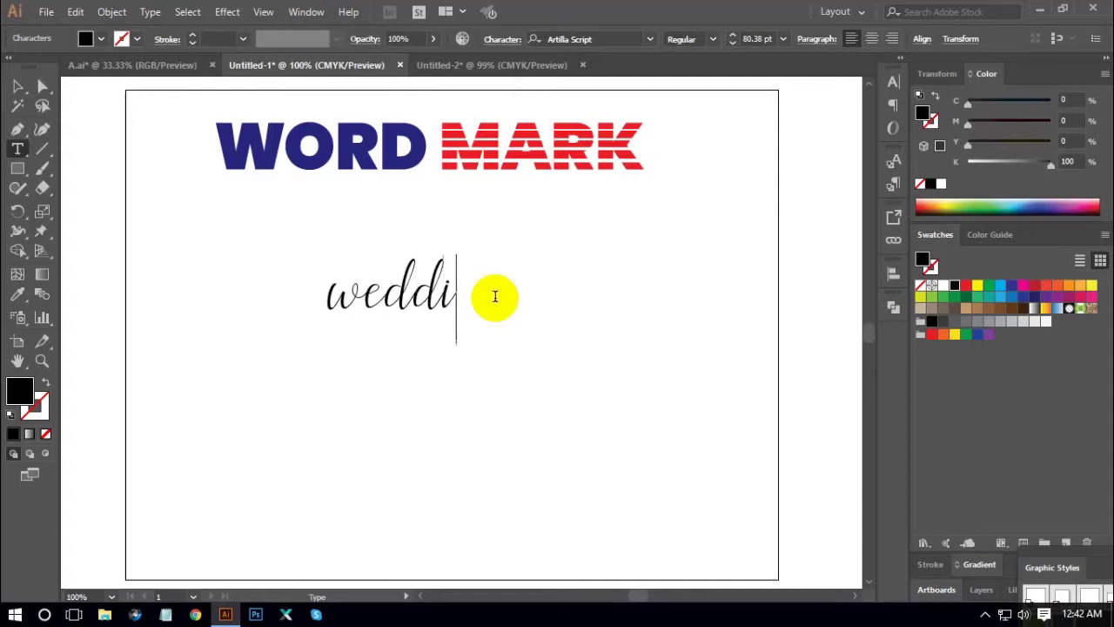
text(ng)
click(18, 86)
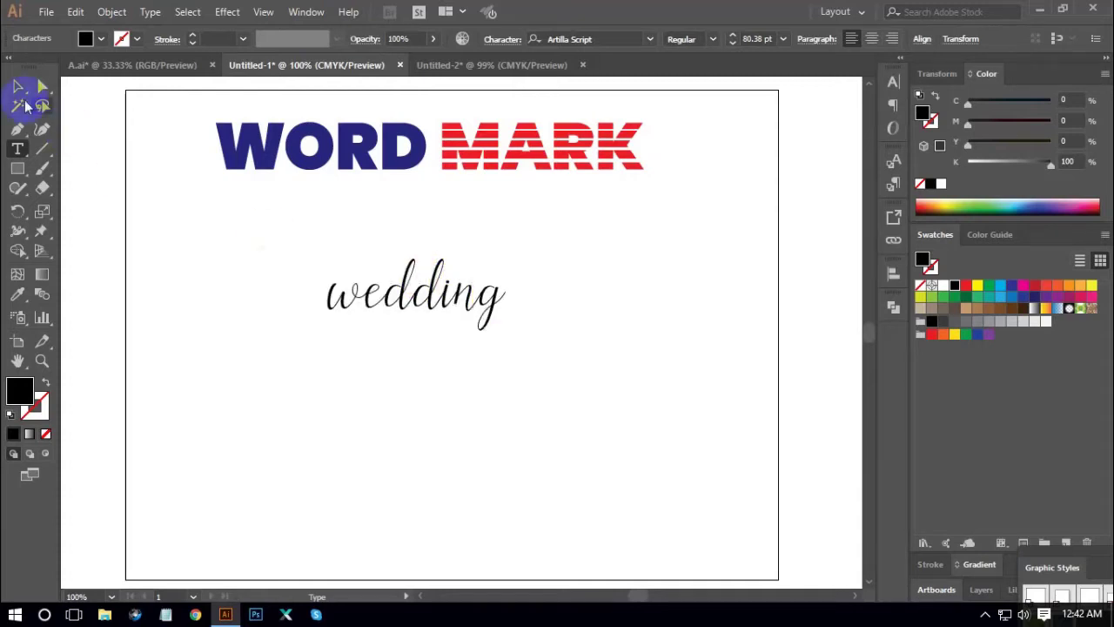
Enlarge the wedding text to about 124 pt, keeping it centred beneath the coloured logo.
click(509, 300)
mouse_move(514, 302)
mouse_down()
mouse_move(506, 298)
mouse_move(553, 297)
mouse_move(520, 306)
mouse_up()
click(622, 368)
click(584, 439)
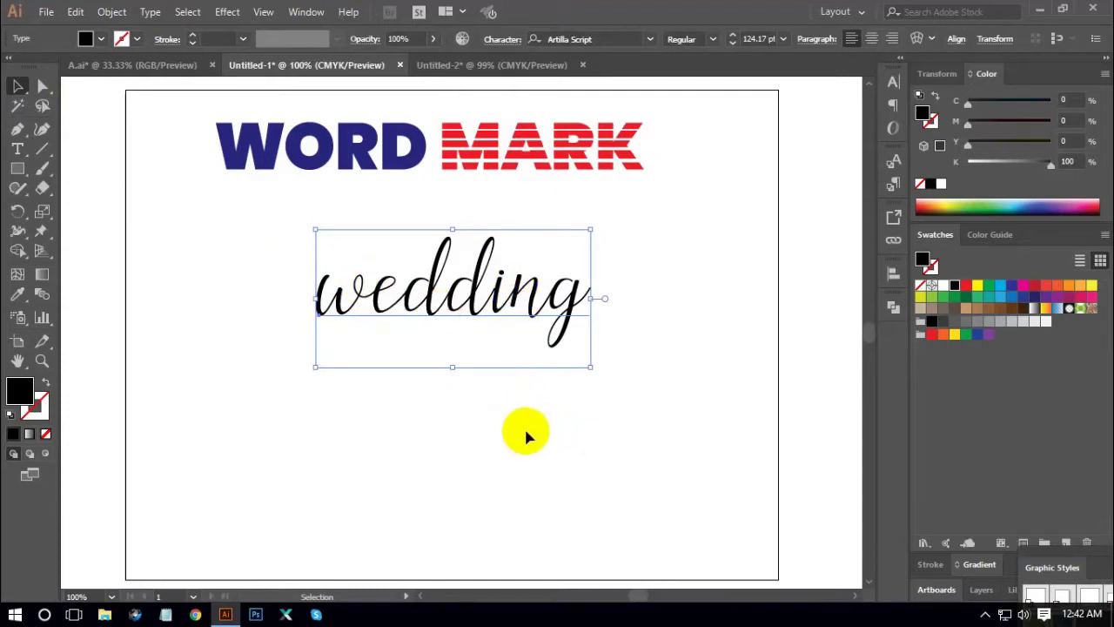
Replace the final g of the wedding text with the alternate glyph that has a long trailing swash.
double_click(538, 301)
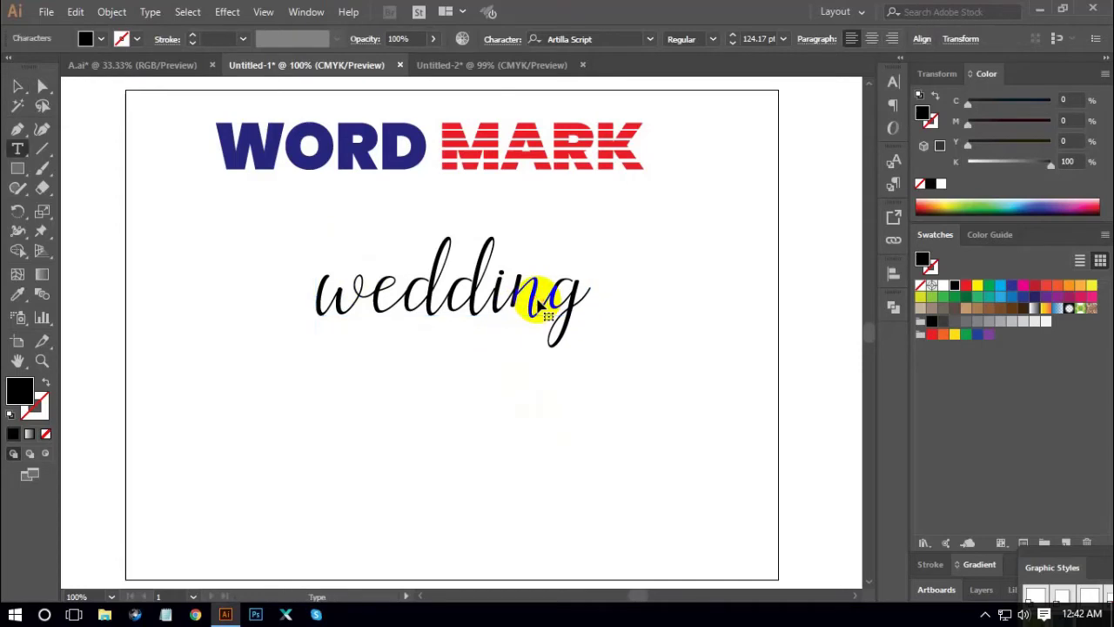
double_click(546, 301)
click(550, 298)
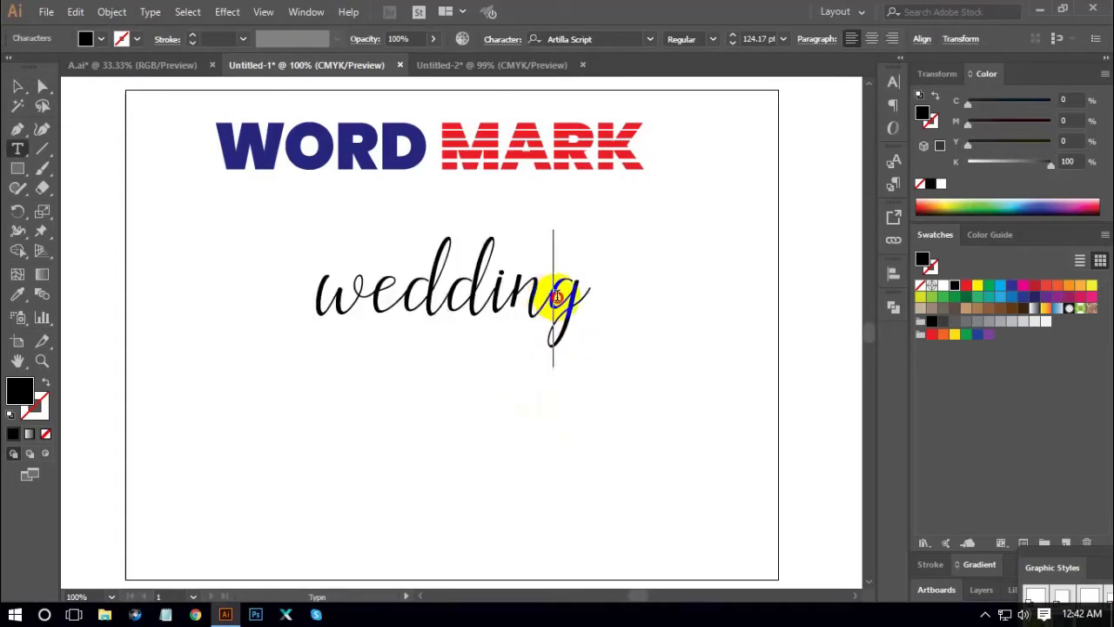
drag(557, 297, 587, 295)
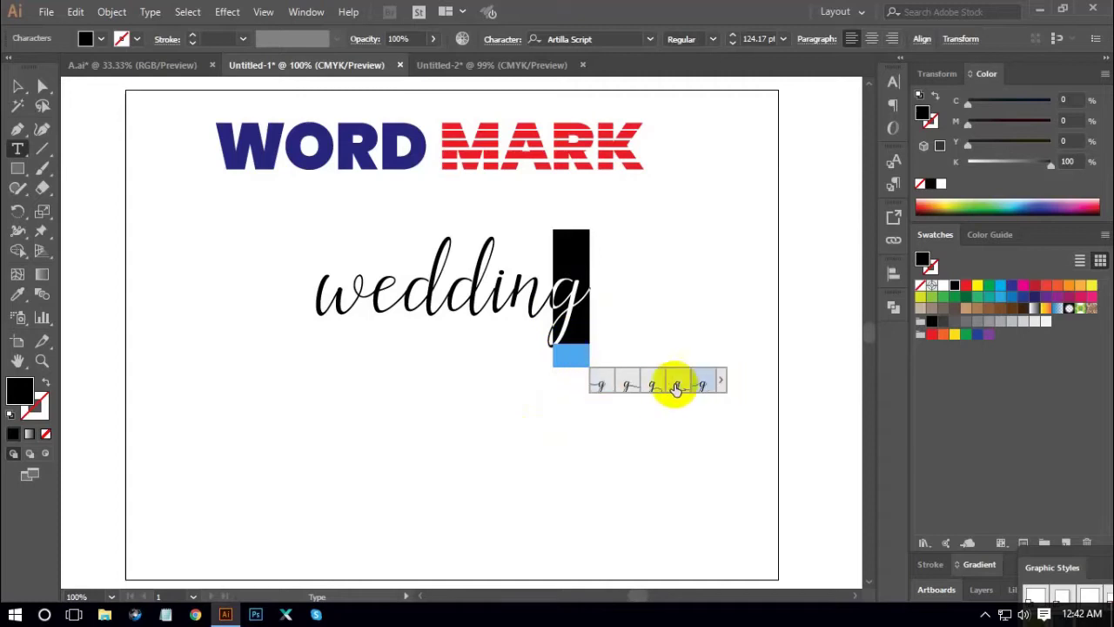
click(677, 386)
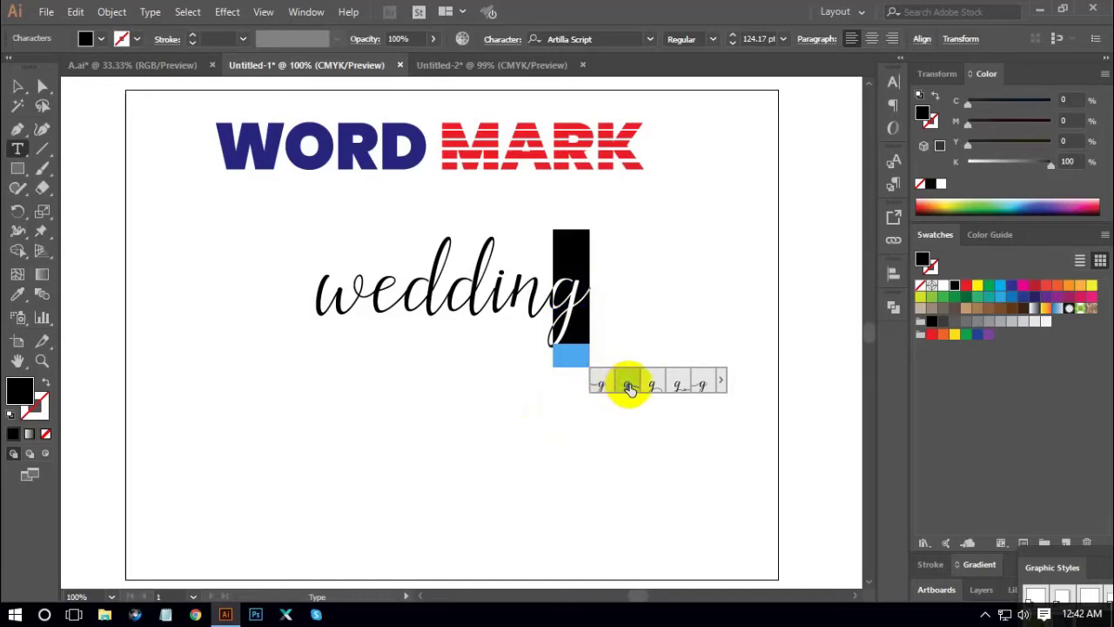
click(603, 387)
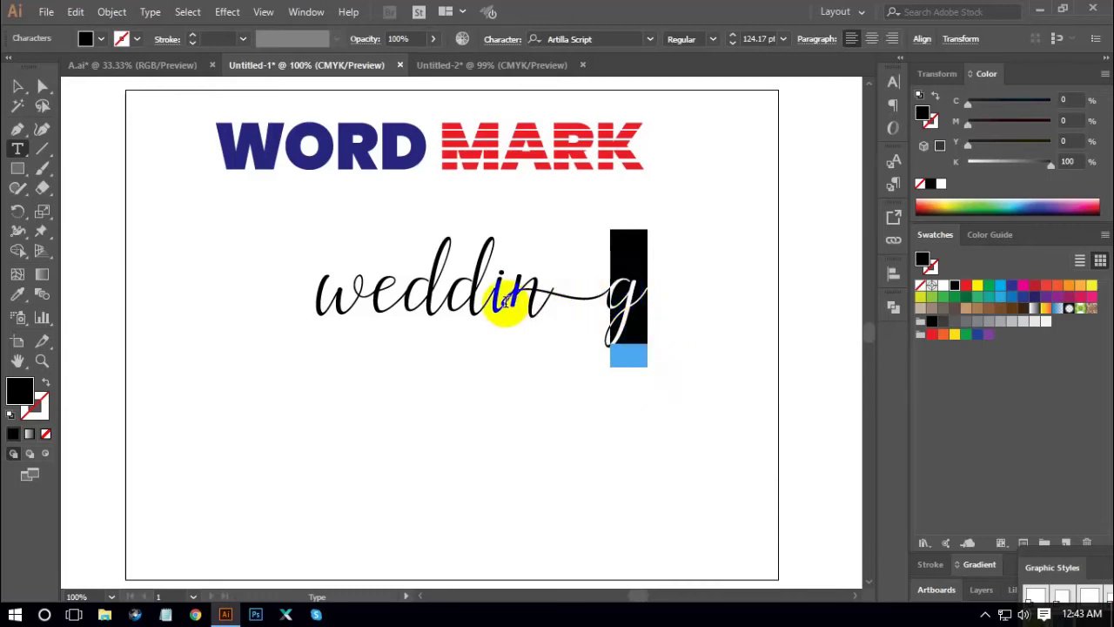
mouse_move(634, 300)
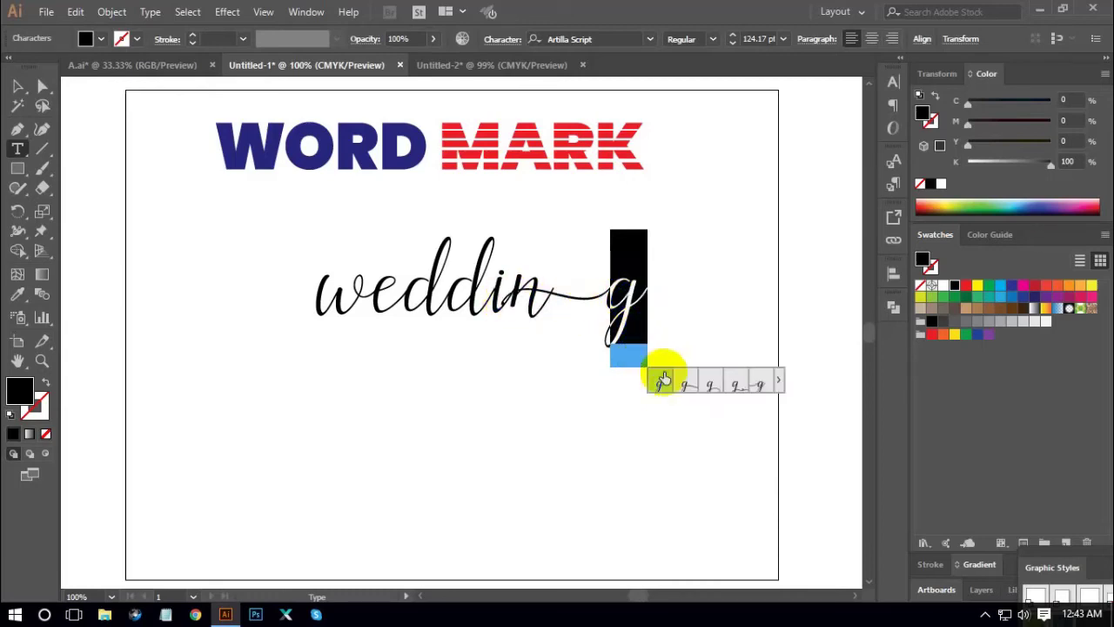
click(686, 388)
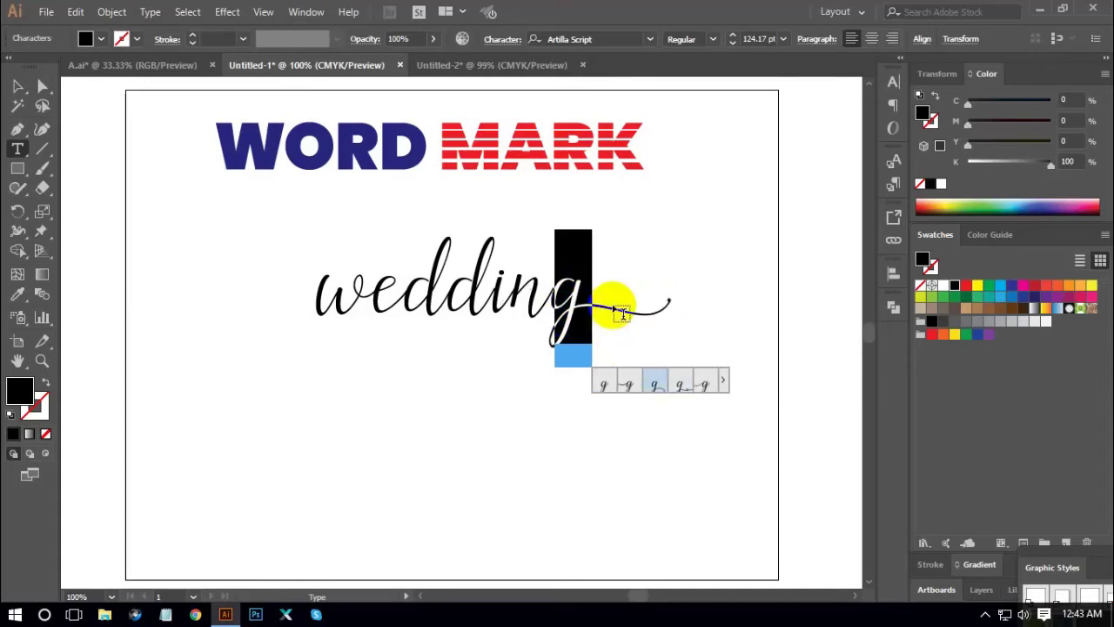
Look through the alternate glyphs offered for the letters n and i in the wedding text.
drag(514, 304, 552, 313)
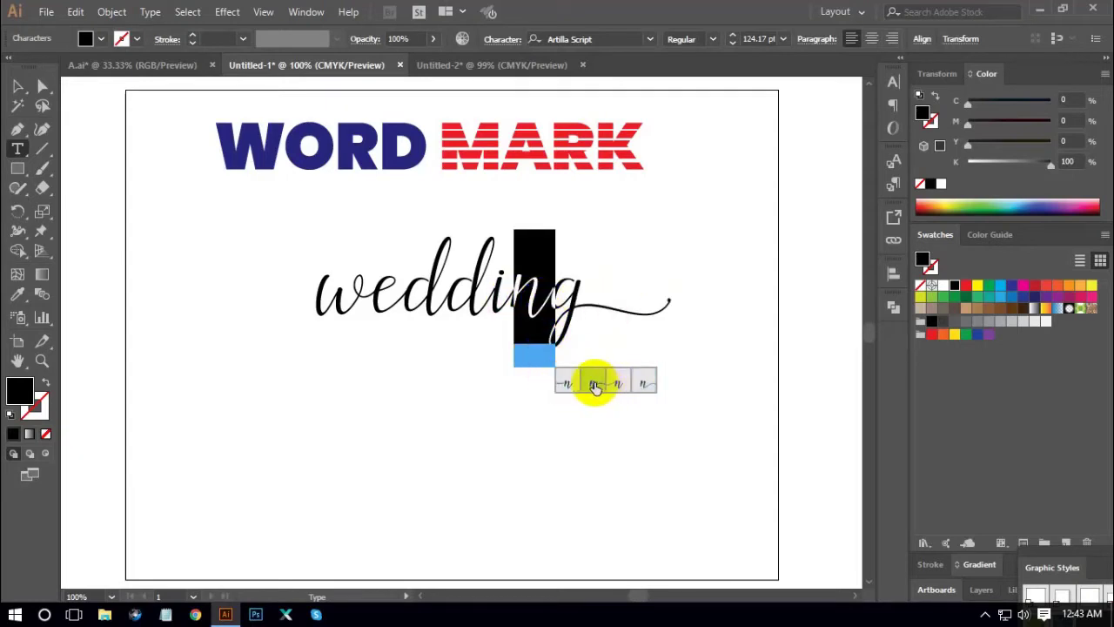
click(594, 384)
click(623, 383)
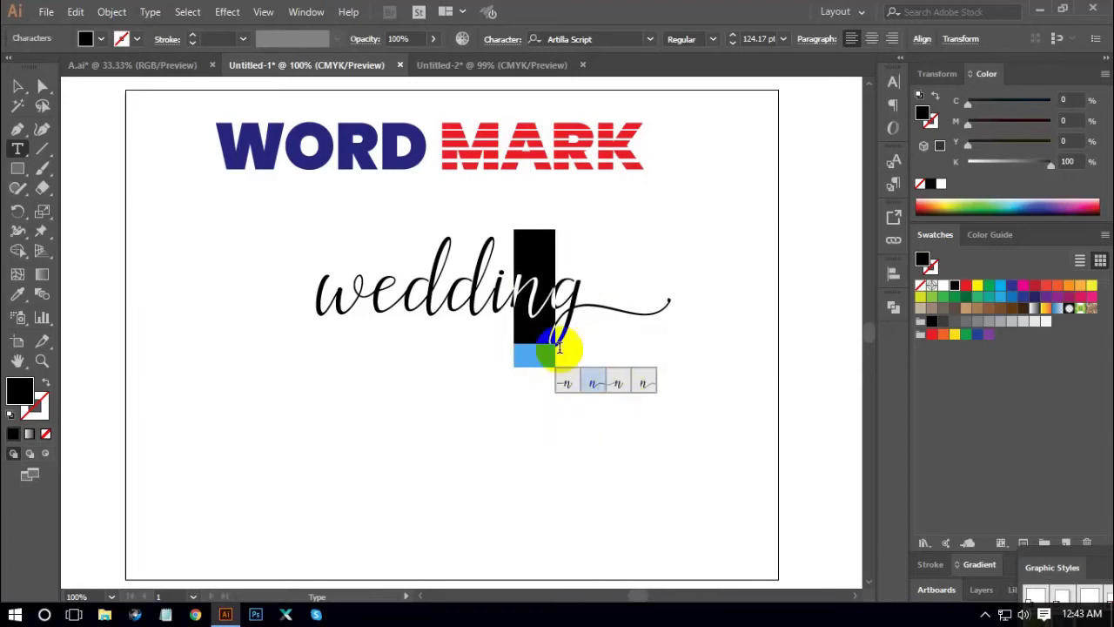
click(506, 302)
drag(506, 301, 493, 302)
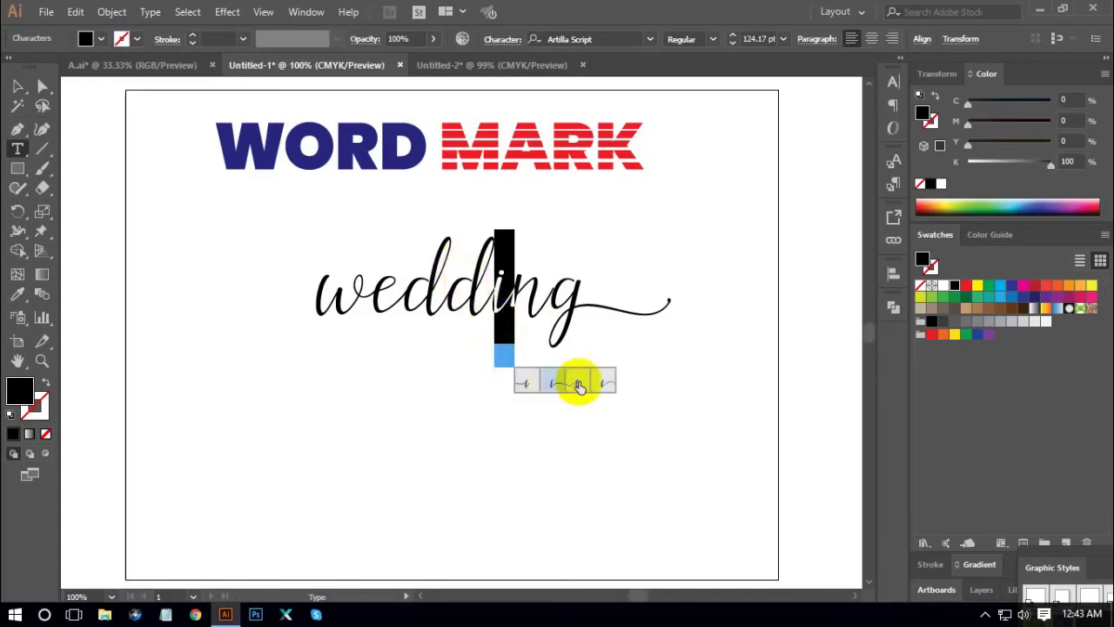
click(576, 383)
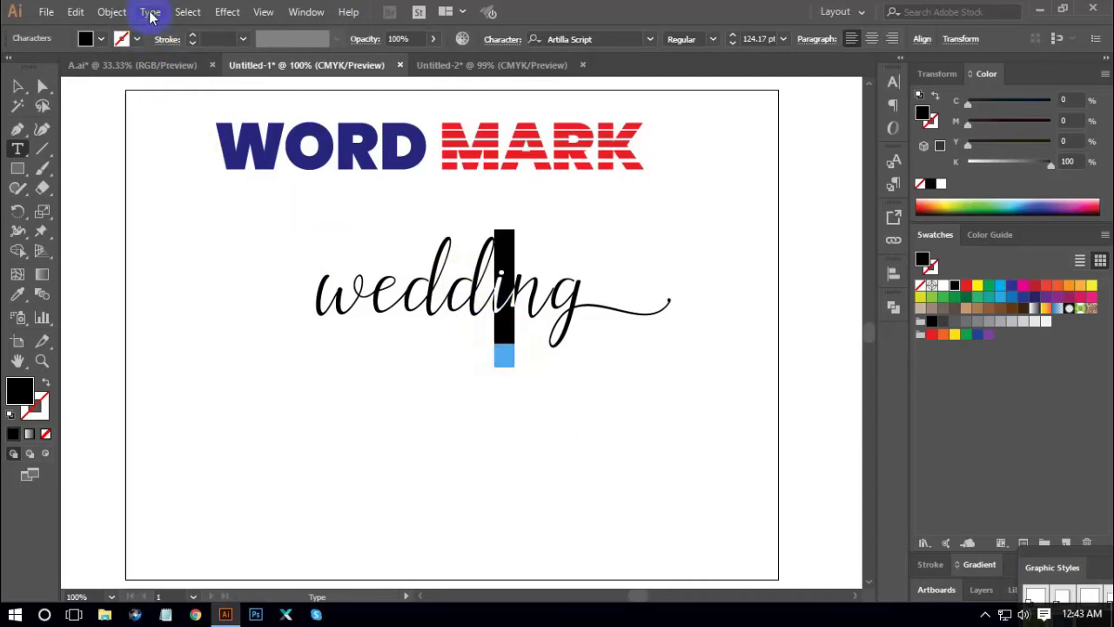
View the full glyph set of the Artilla Script font, and close it again.
click(149, 13)
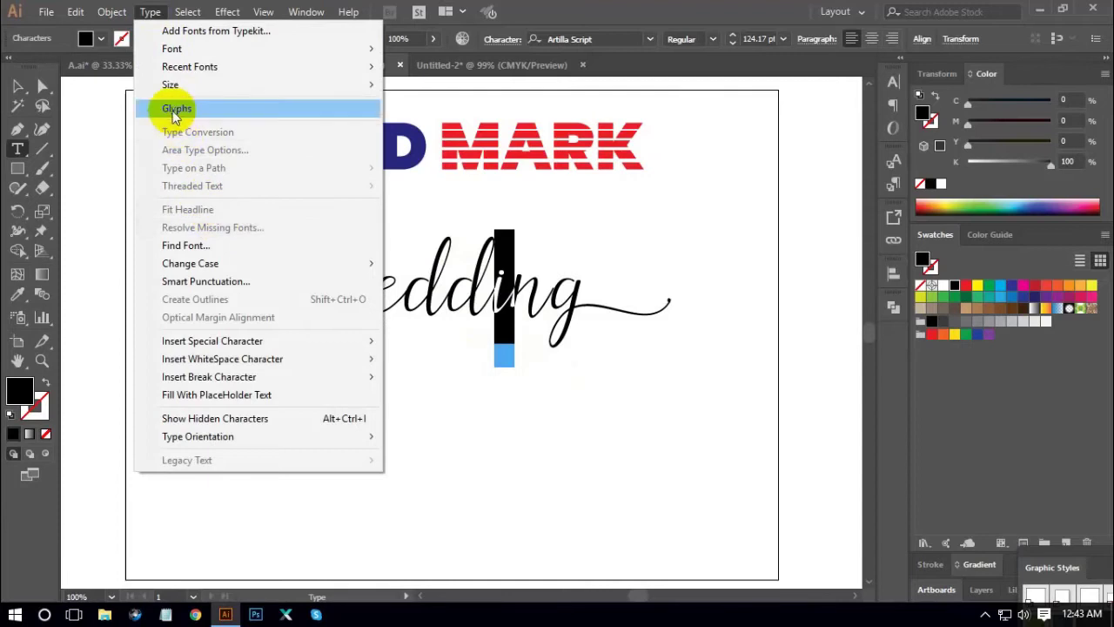
click(198, 110)
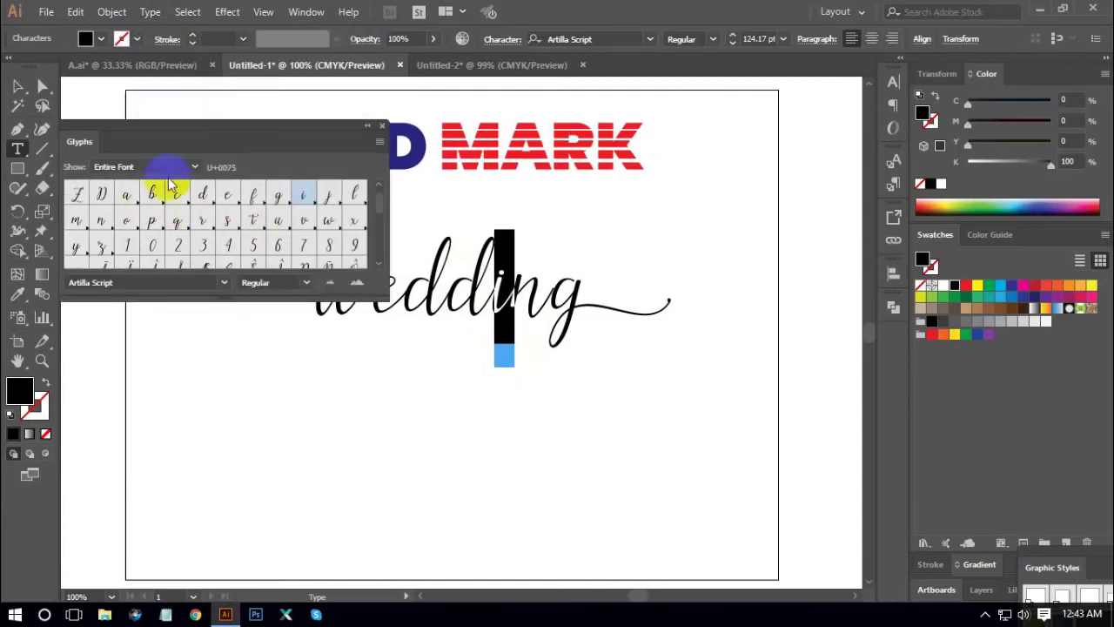
click(381, 125)
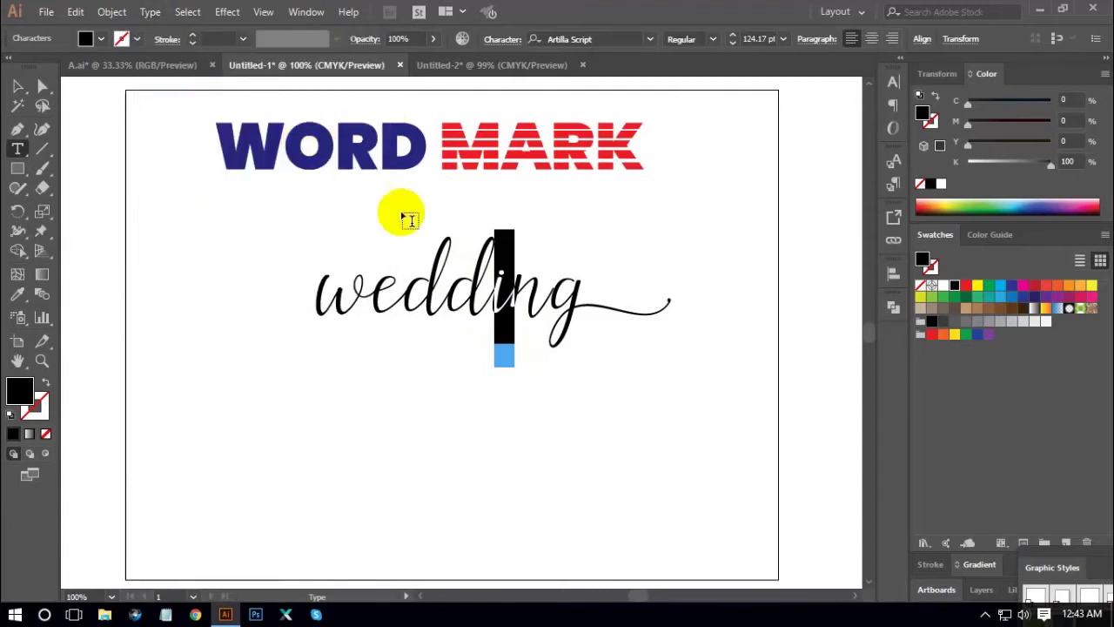
Replace the initial w of the wedding text with the alternate glyph that has a long leading swash, and deselect the text.
drag(398, 275, 293, 298)
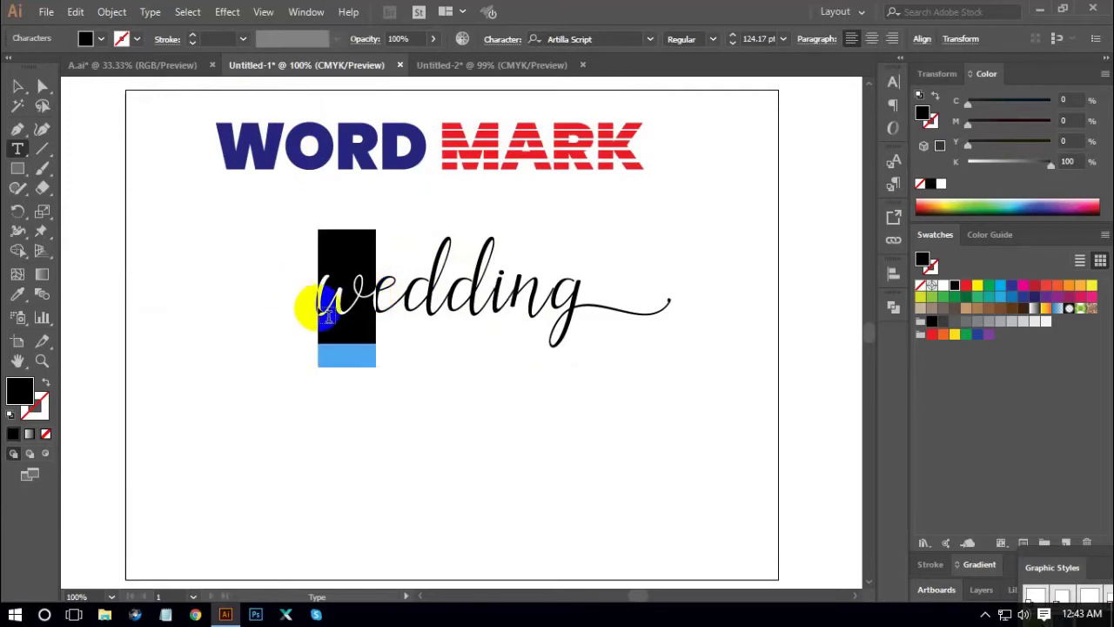
click(387, 384)
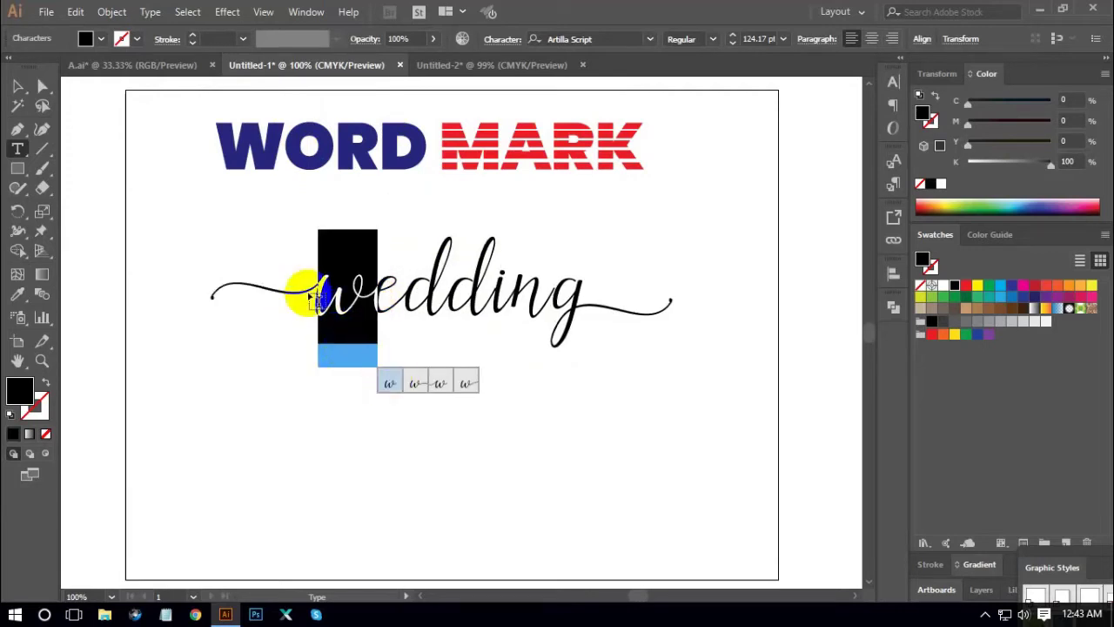
click(17, 86)
click(470, 435)
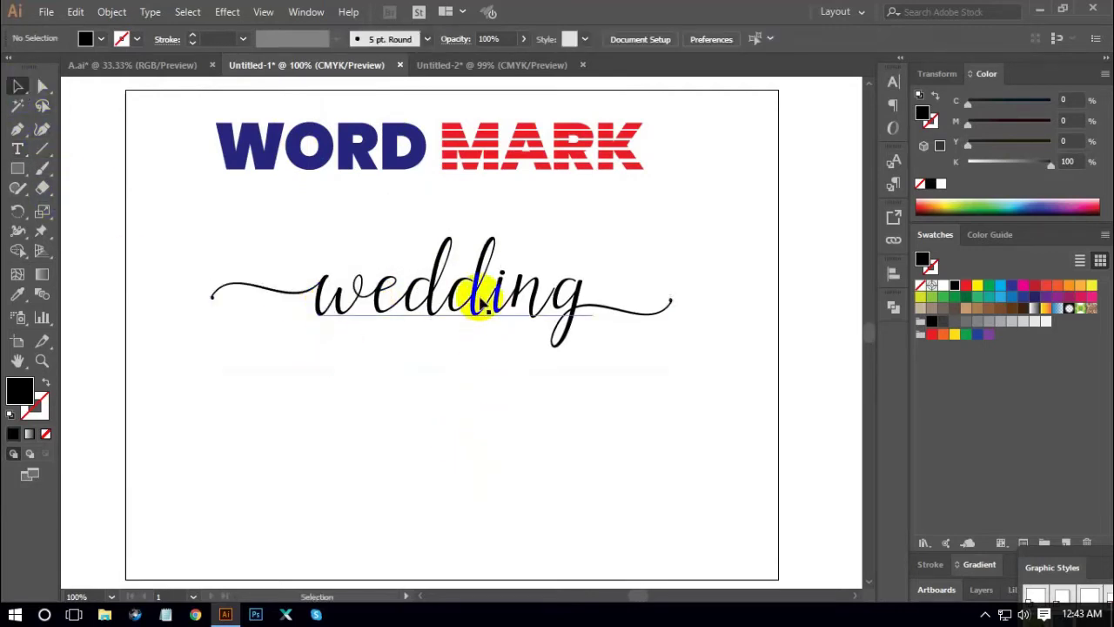
Scale the wedding text down to about 108 pt around its centre and move it up close beneath the coloured logo.
click(581, 353)
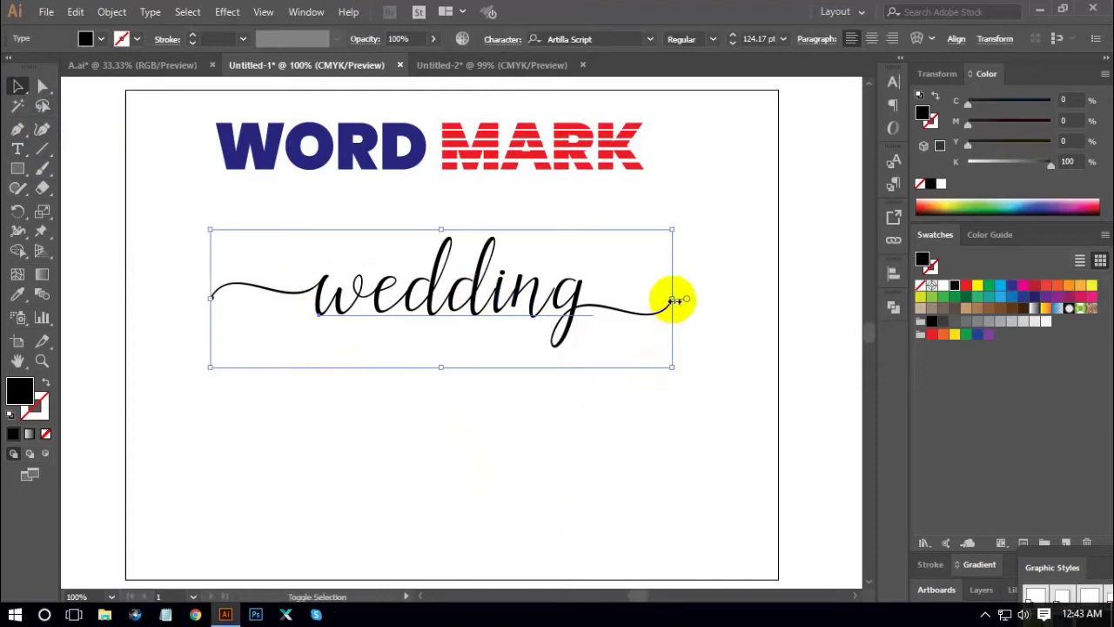
drag(672, 298, 645, 298)
click(611, 423)
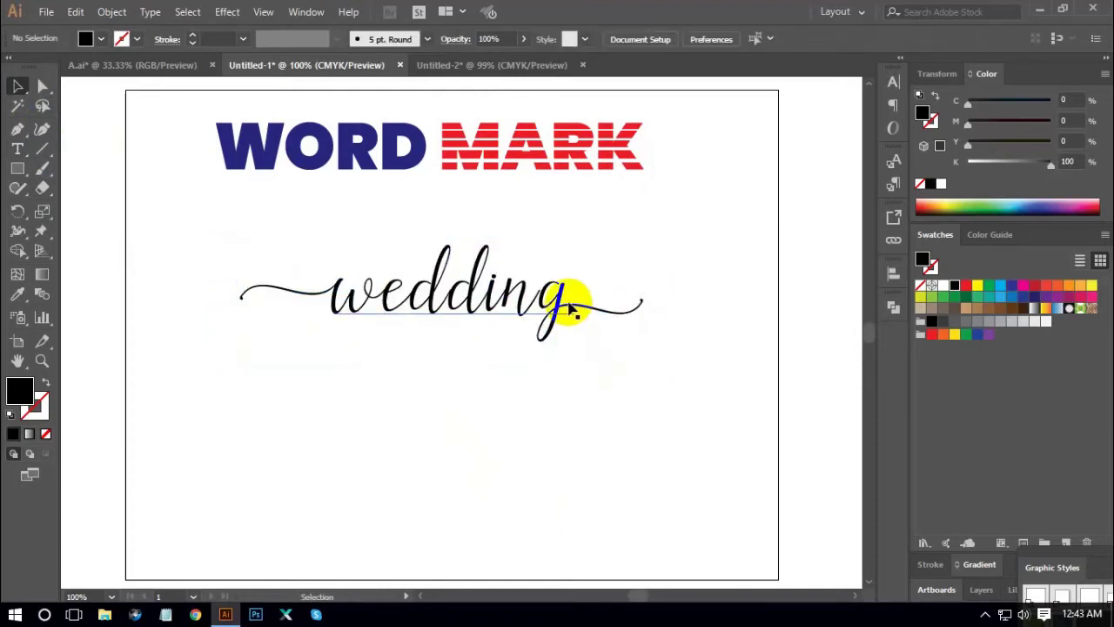
drag(561, 294, 552, 256)
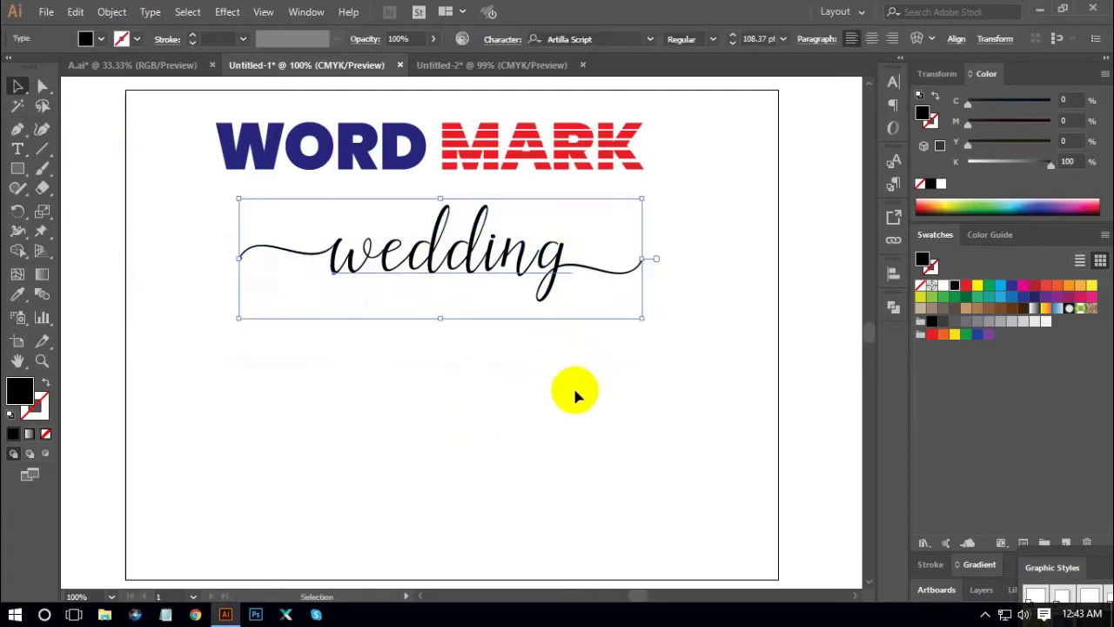
click(572, 386)
click(544, 266)
click(539, 420)
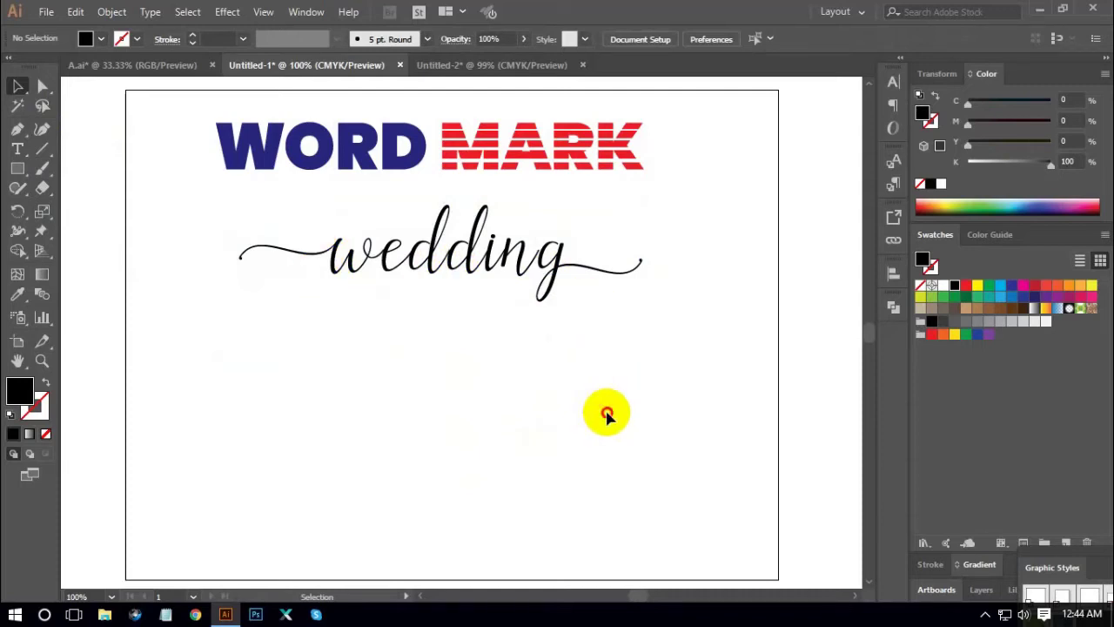
drag(506, 254, 515, 284)
click(566, 266)
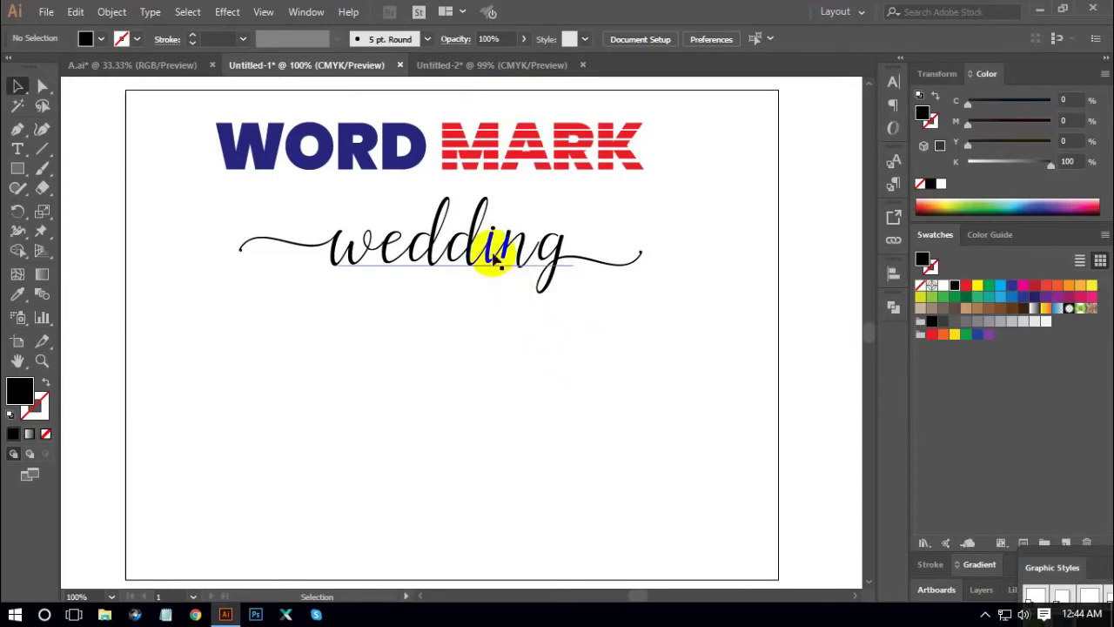
Duplicate the wedding text about 133 pt straight down and set the copy's font to Aaron Script.
drag(490, 243, 490, 358)
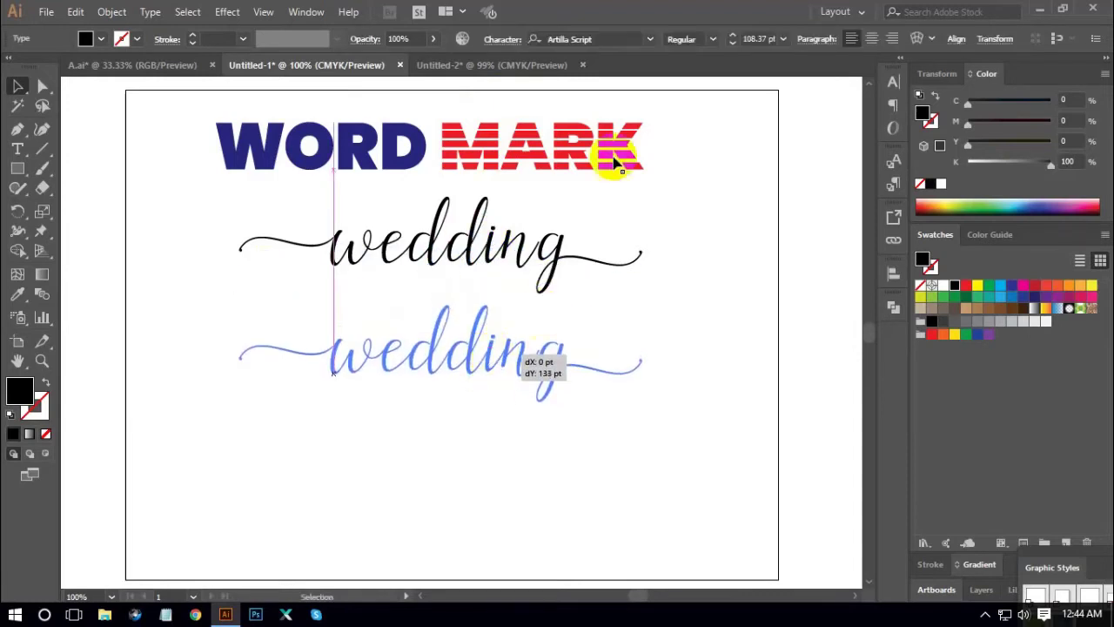
click(597, 40)
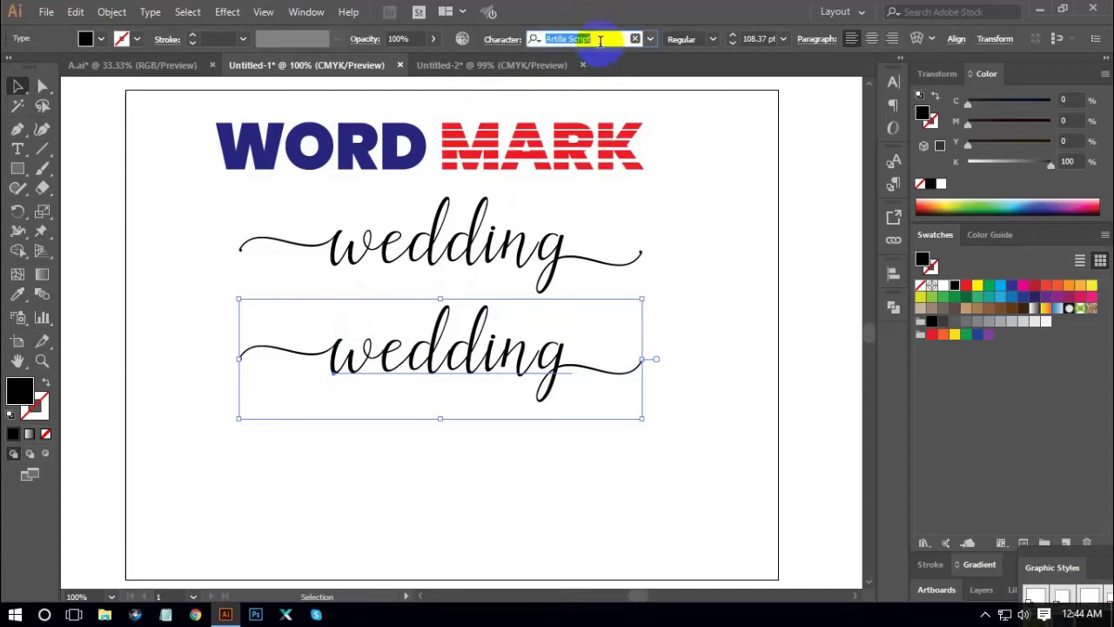
text(a)
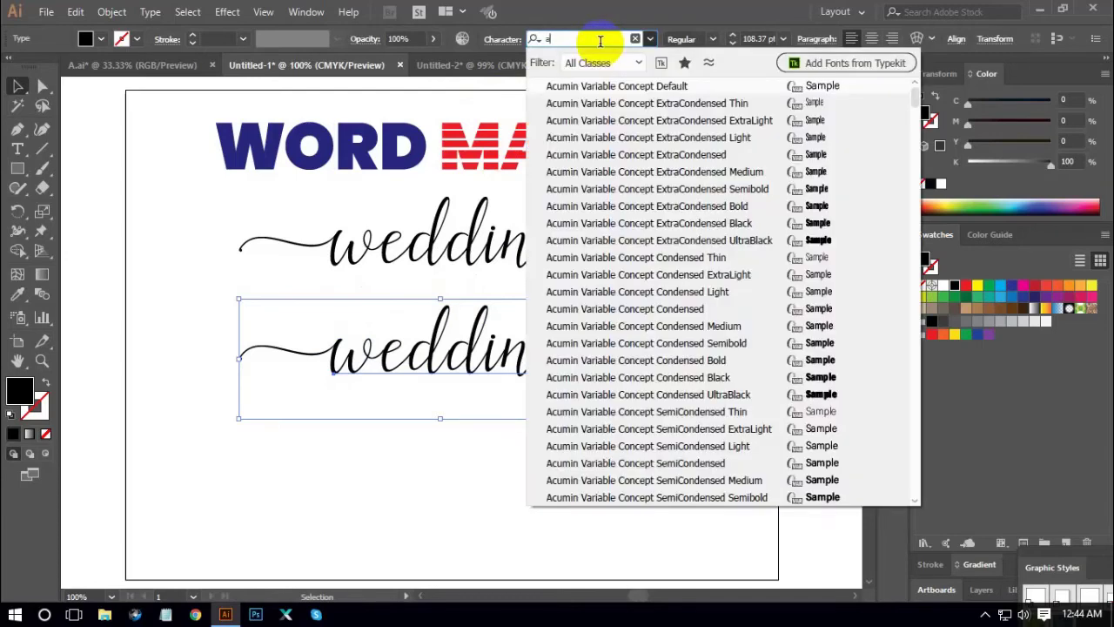
text(ro)
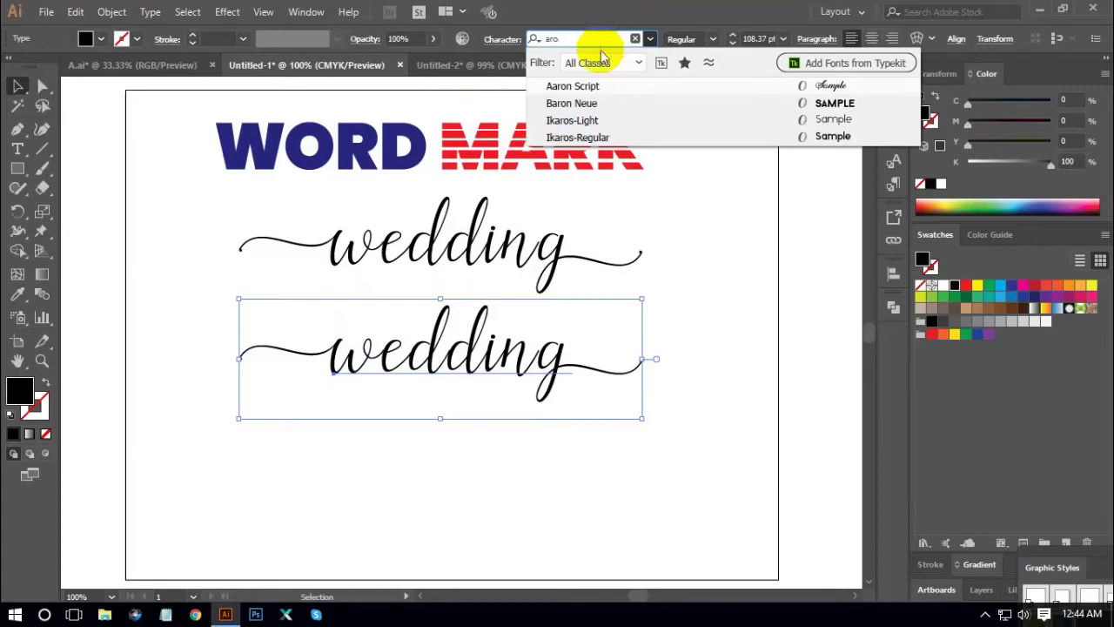
click(581, 87)
drag(575, 365, 558, 363)
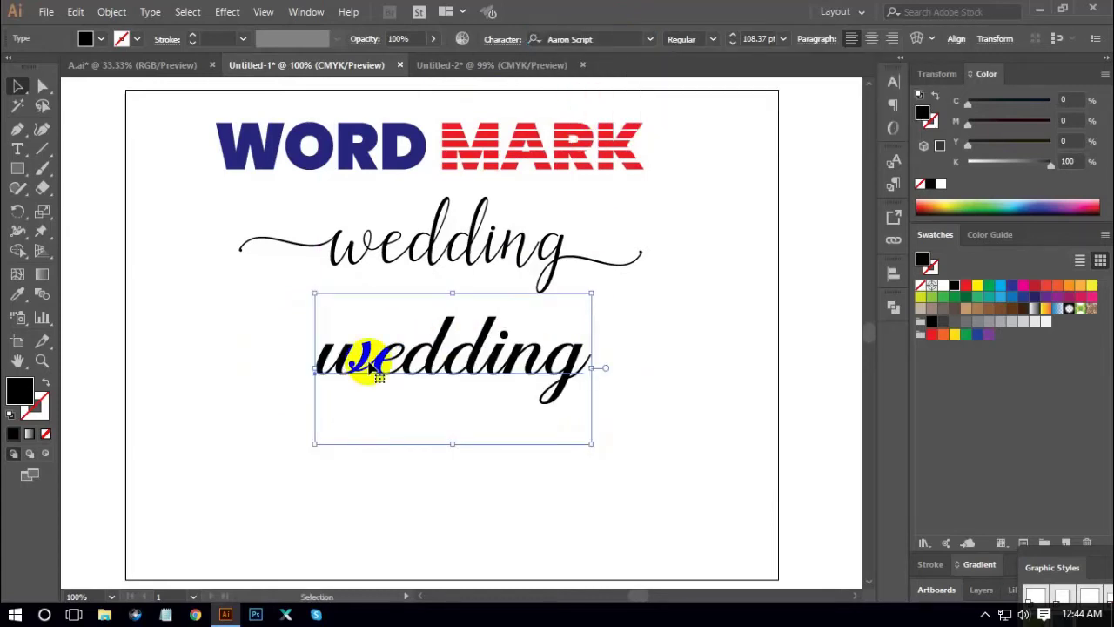
Try the underline-swash alternates on the lower wedding text's final g and give it the glyph with a curled tail.
click(18, 150)
click(454, 366)
drag(454, 362, 585, 366)
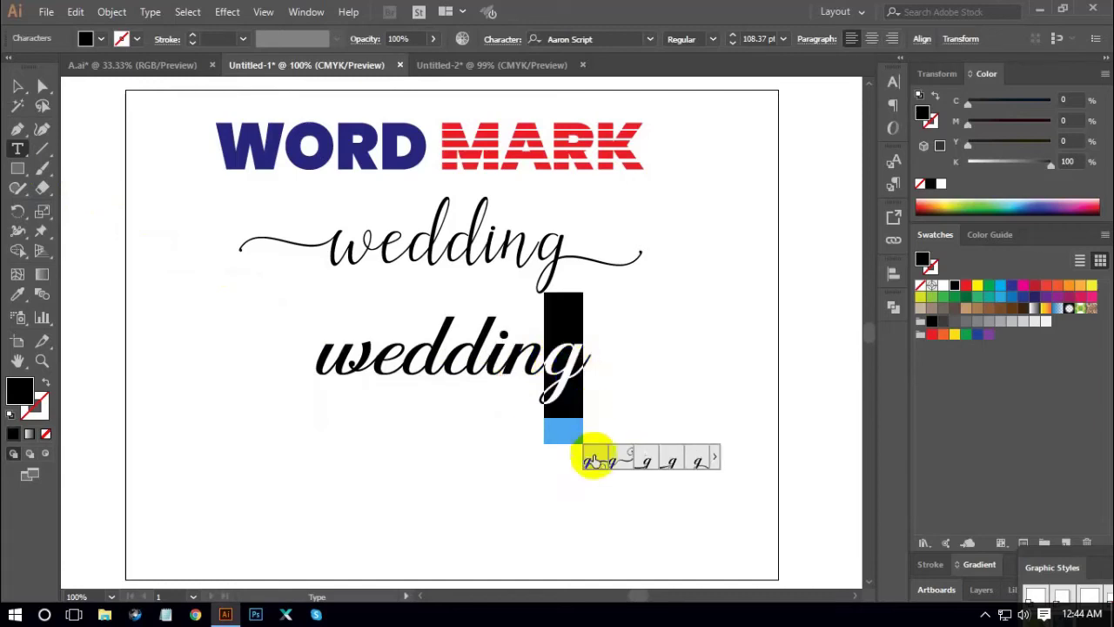
click(640, 464)
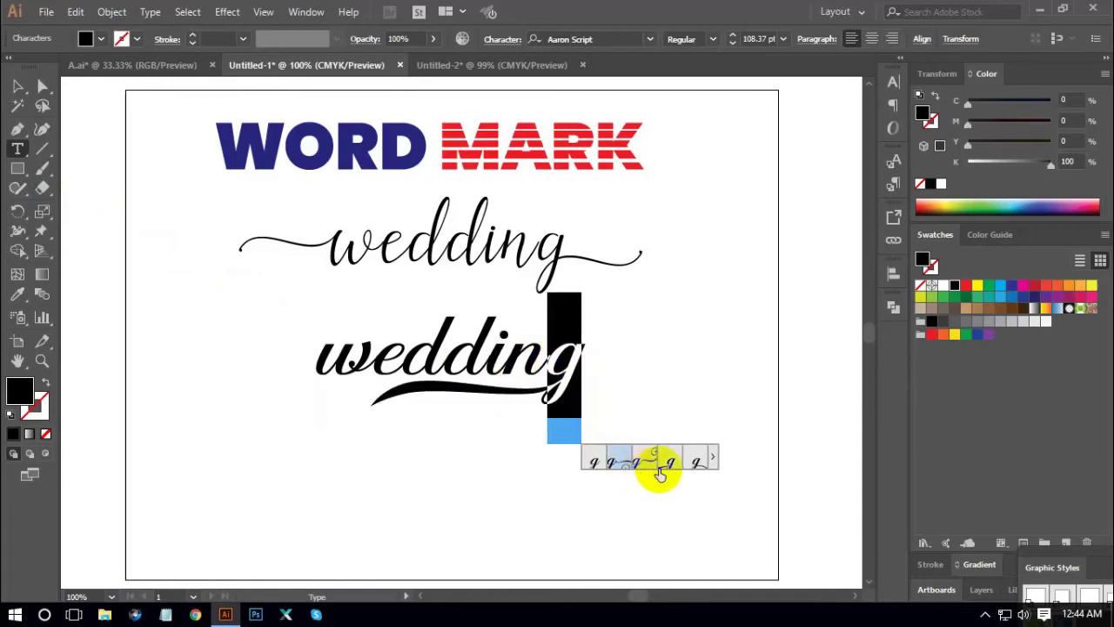
click(664, 463)
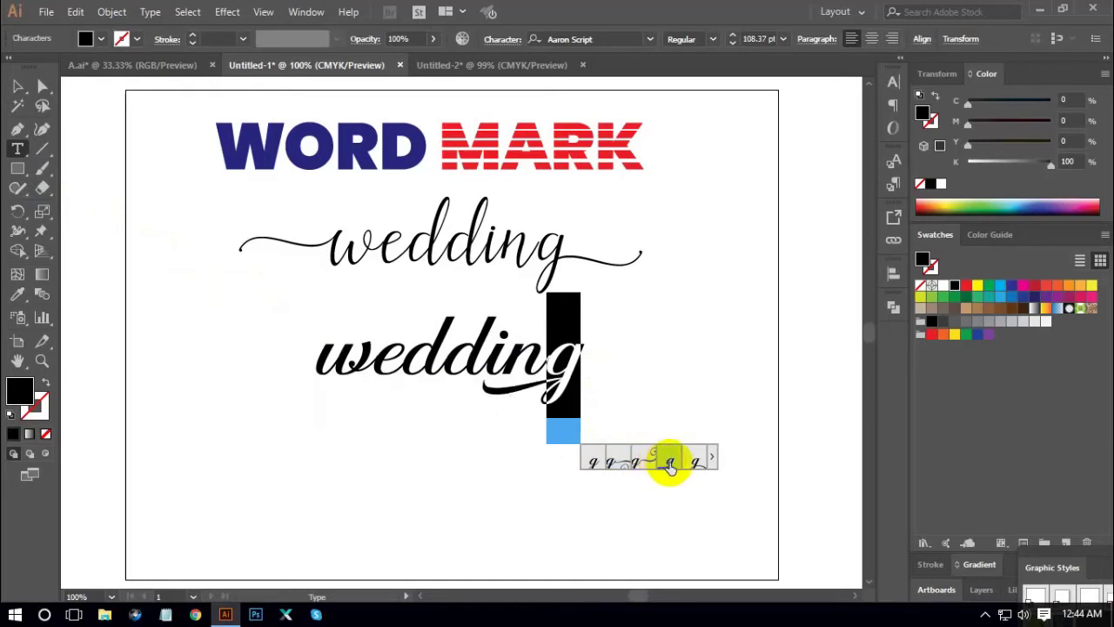
click(696, 462)
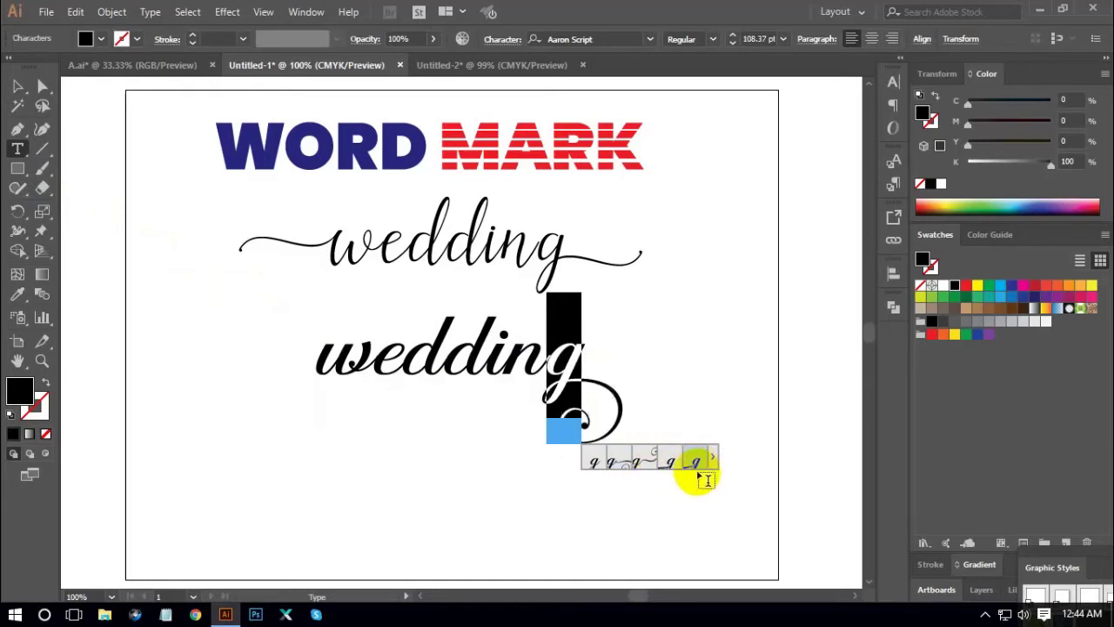
Try the plain and the long underline-swash glyphs from the font's full glyph set on the lower wedding text's final g.
click(712, 457)
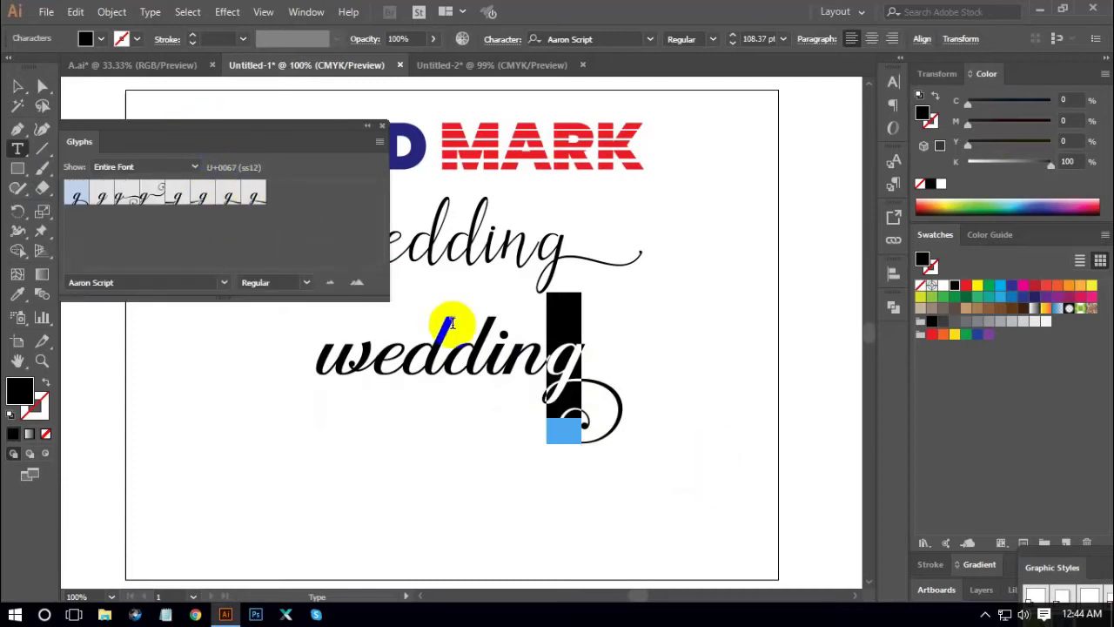
mouse_move(539, 421)
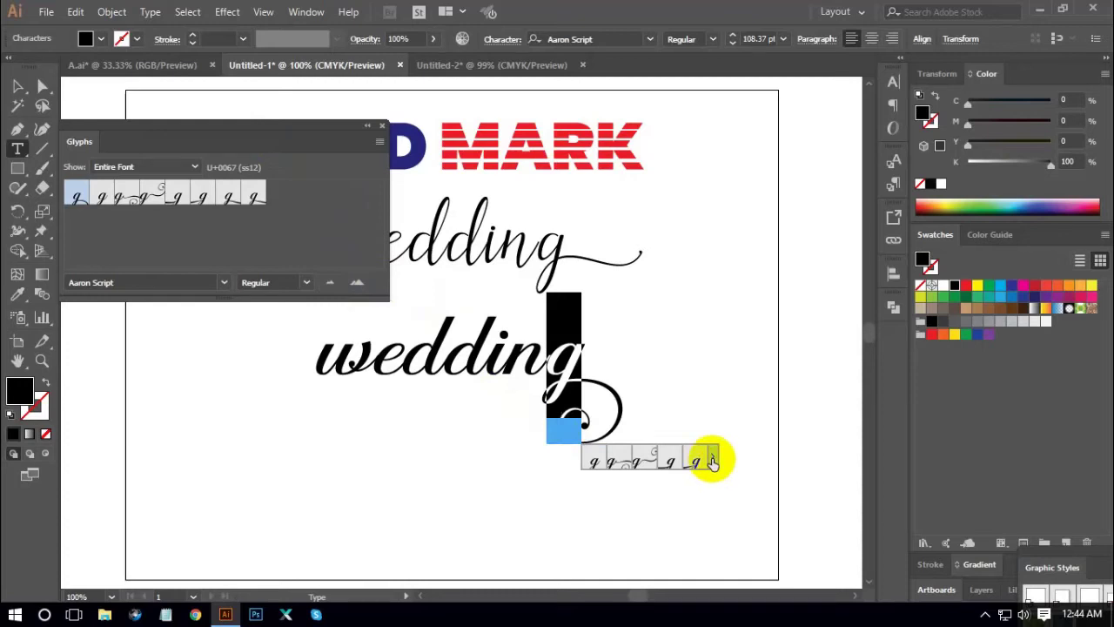
click(712, 459)
drag(246, 131, 517, 122)
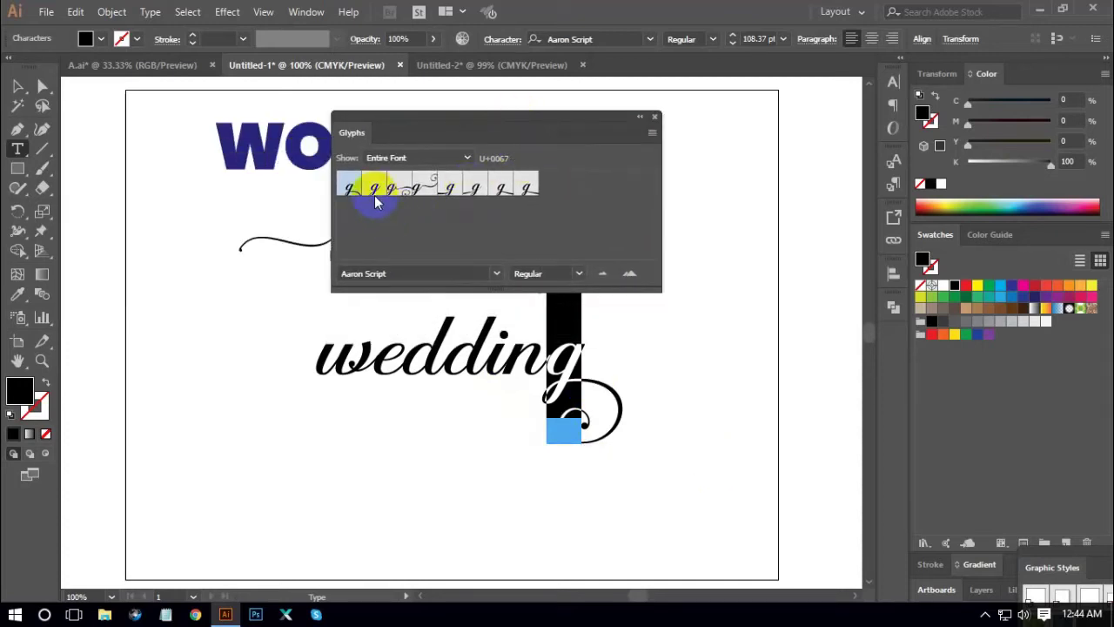
drag(503, 122, 591, 129)
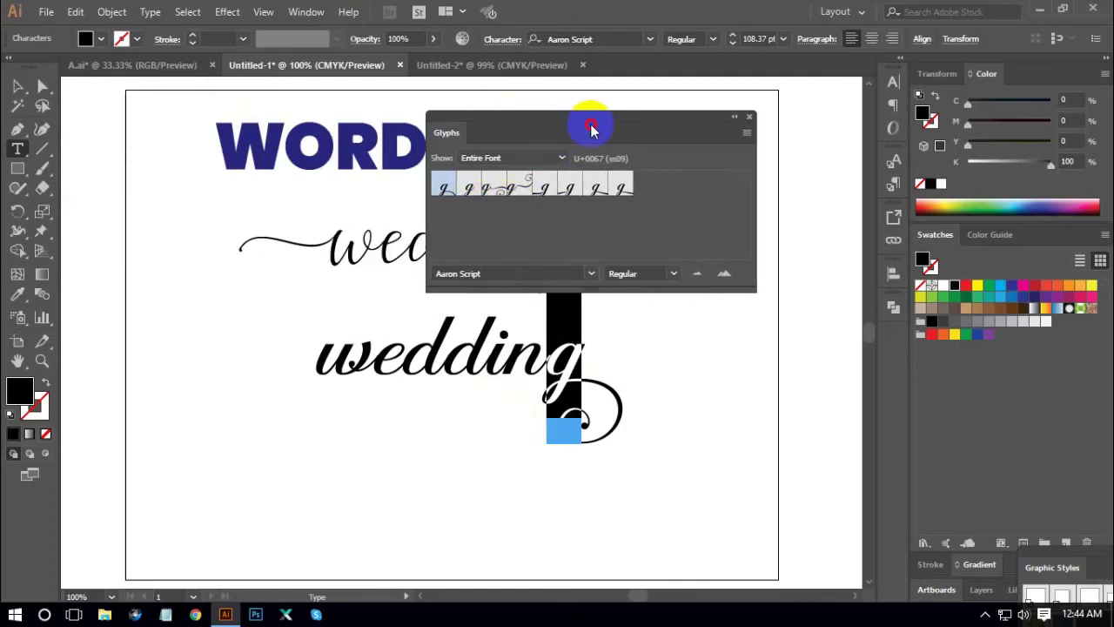
double_click(472, 188)
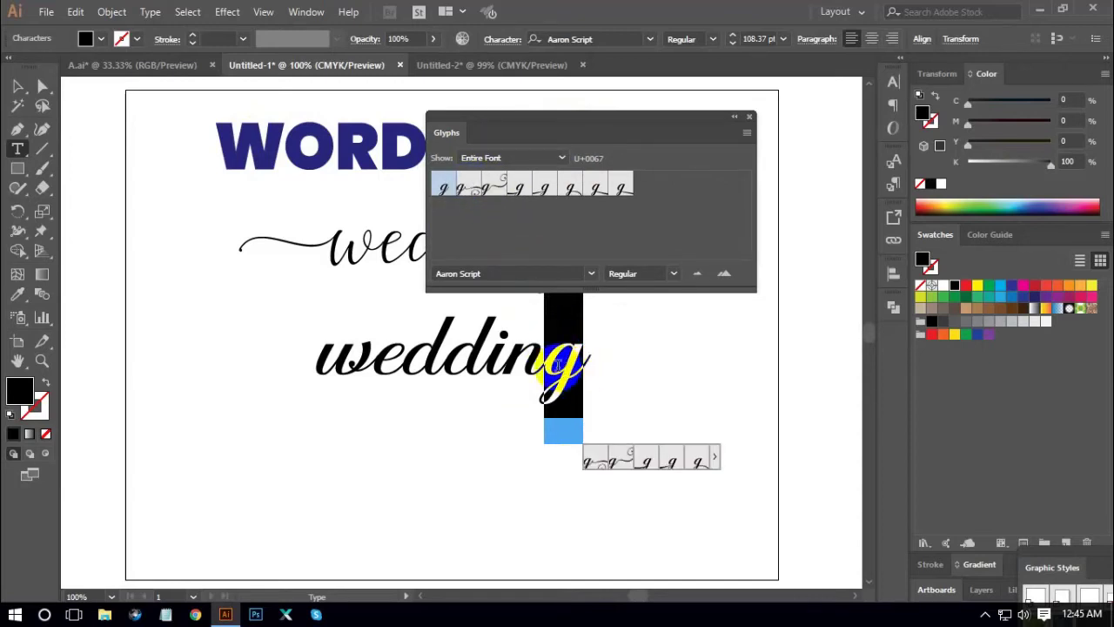
click(548, 250)
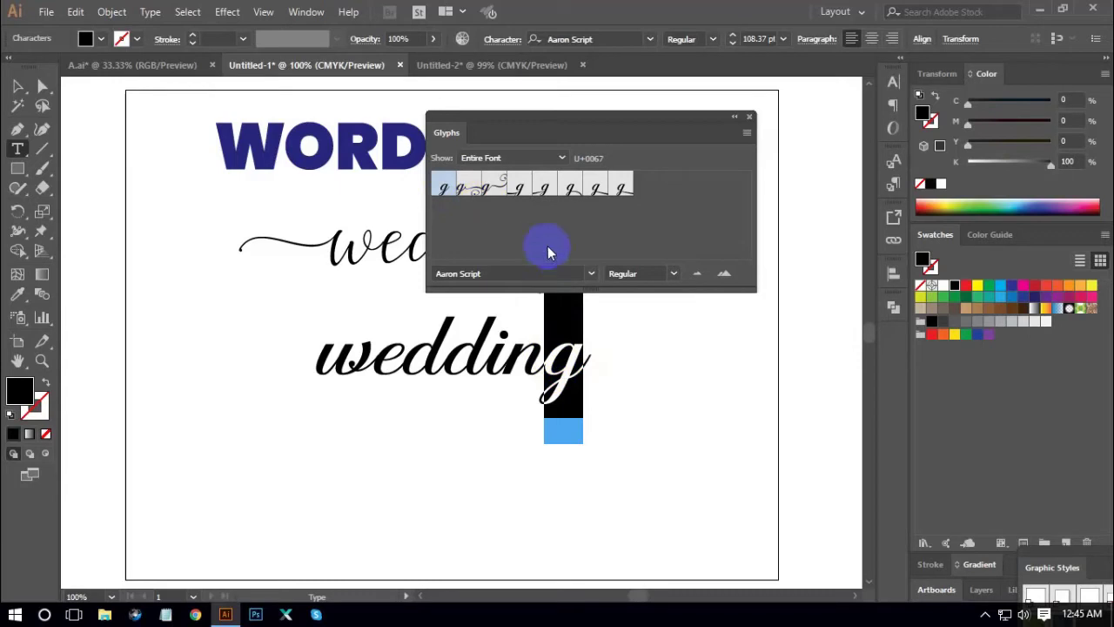
double_click(519, 188)
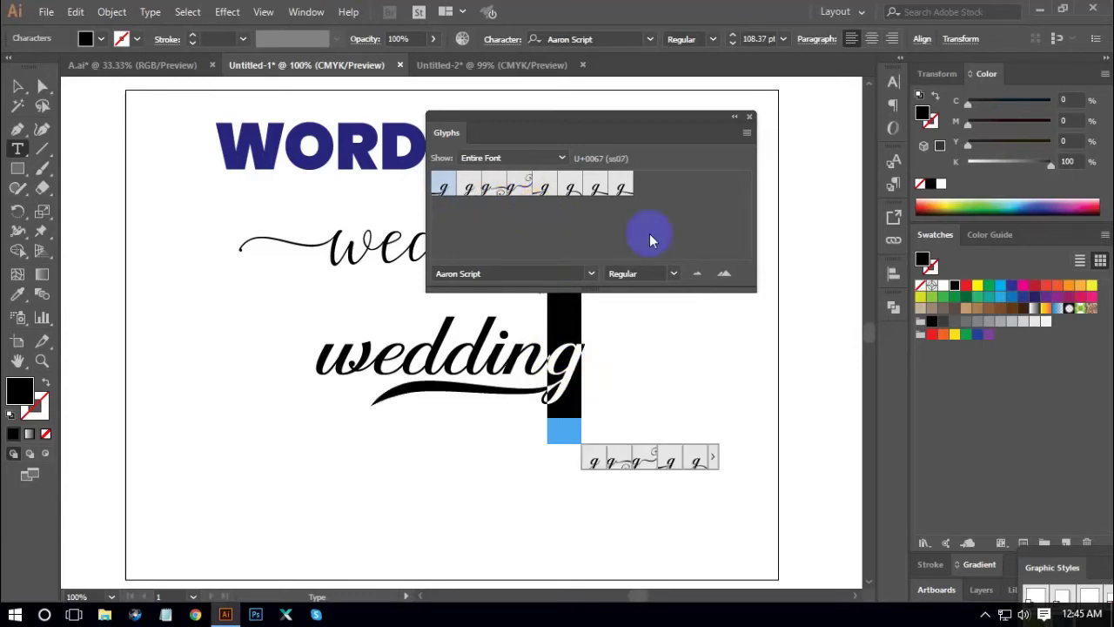
click(748, 118)
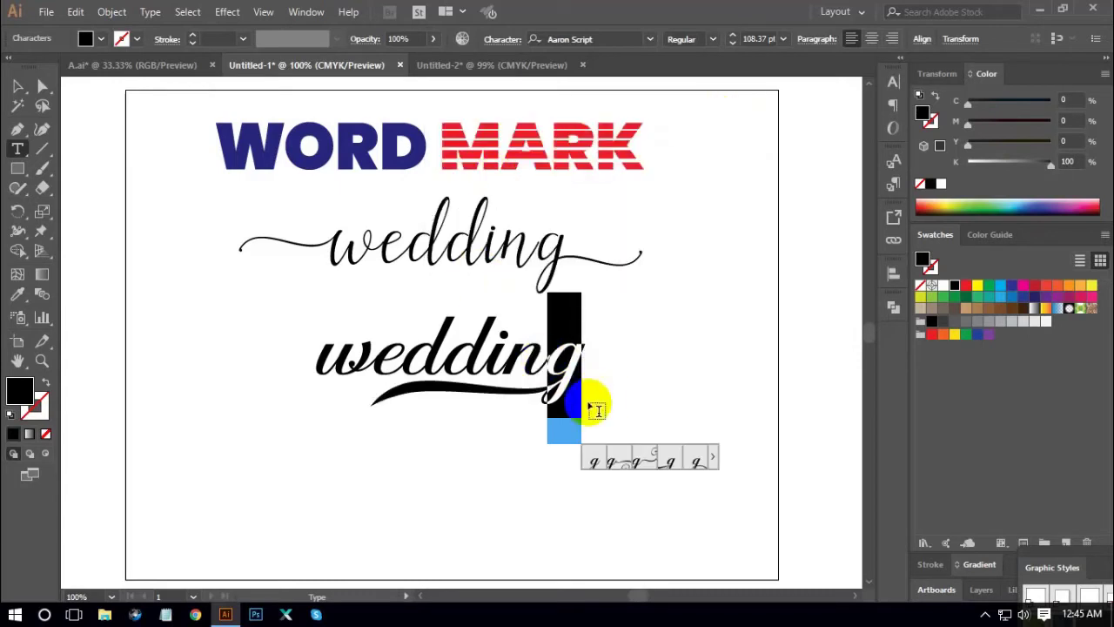
Try the upward-curl and short underline alternates on the lower wedding text's final g, and return it to the plain glyph.
click(646, 464)
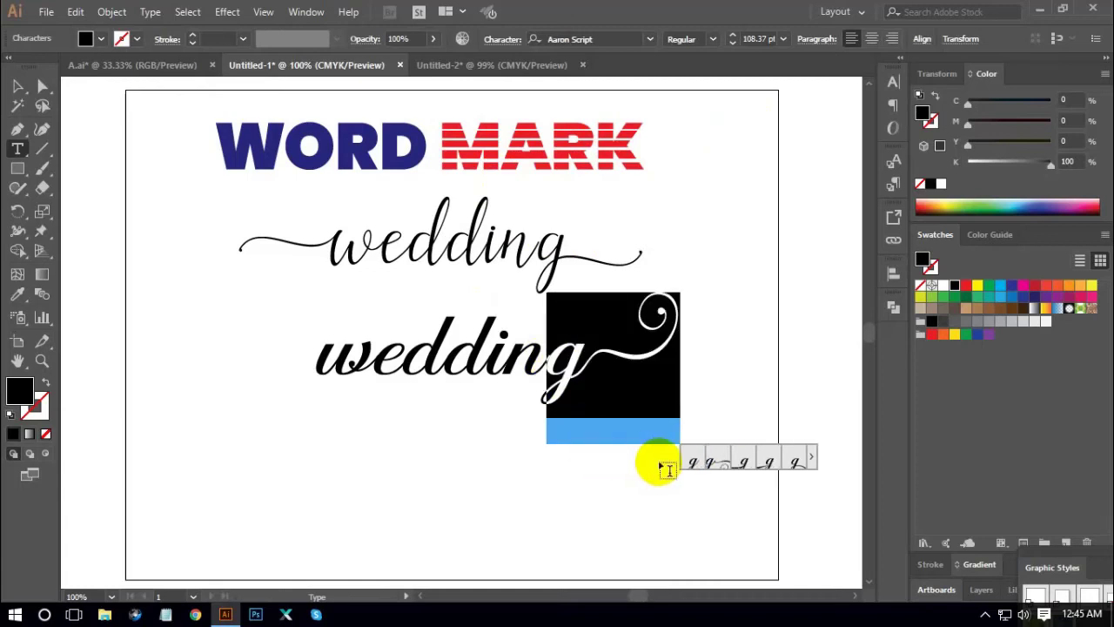
click(765, 463)
click(557, 401)
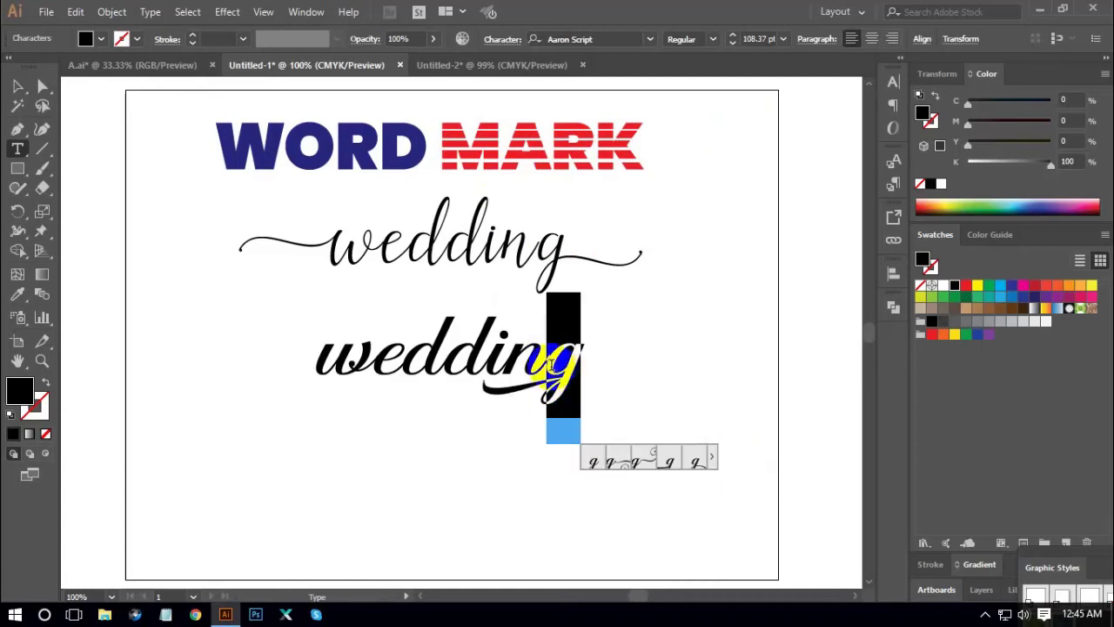
click(592, 462)
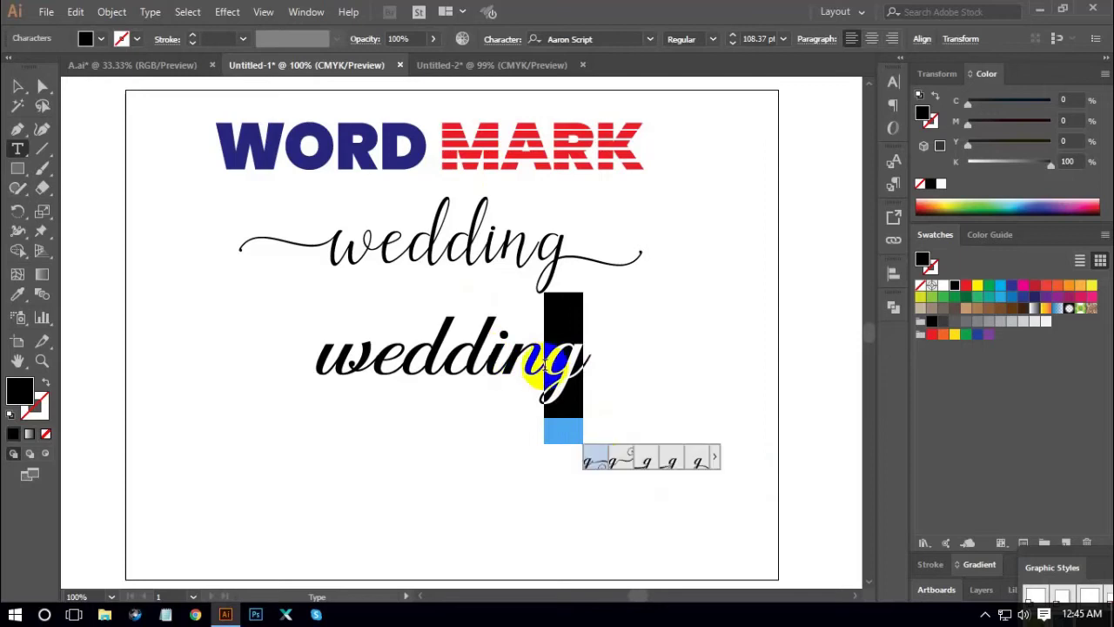
Replace the second d of the lower wedding text with the alternate that has a long underline swash, and deselect the text.
drag(453, 353, 470, 359)
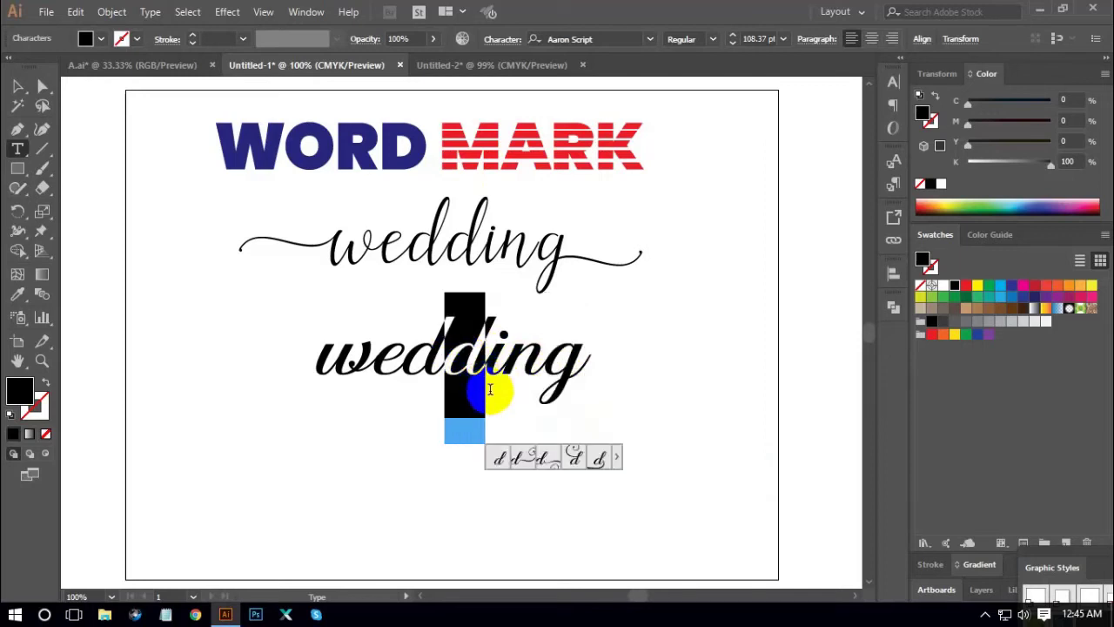
click(597, 462)
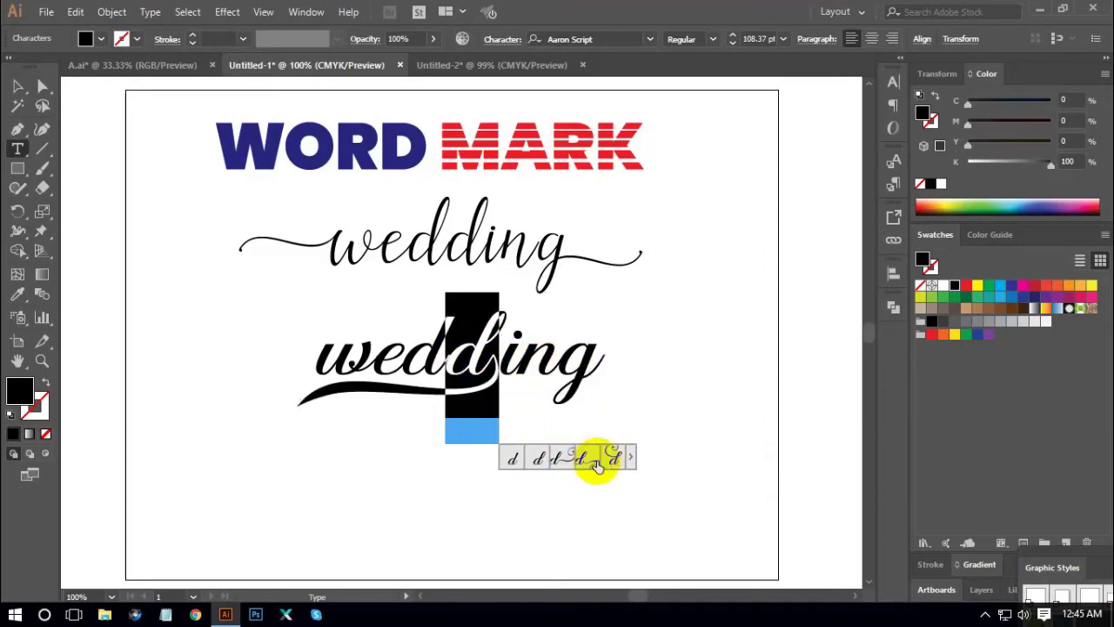
click(18, 86)
click(180, 264)
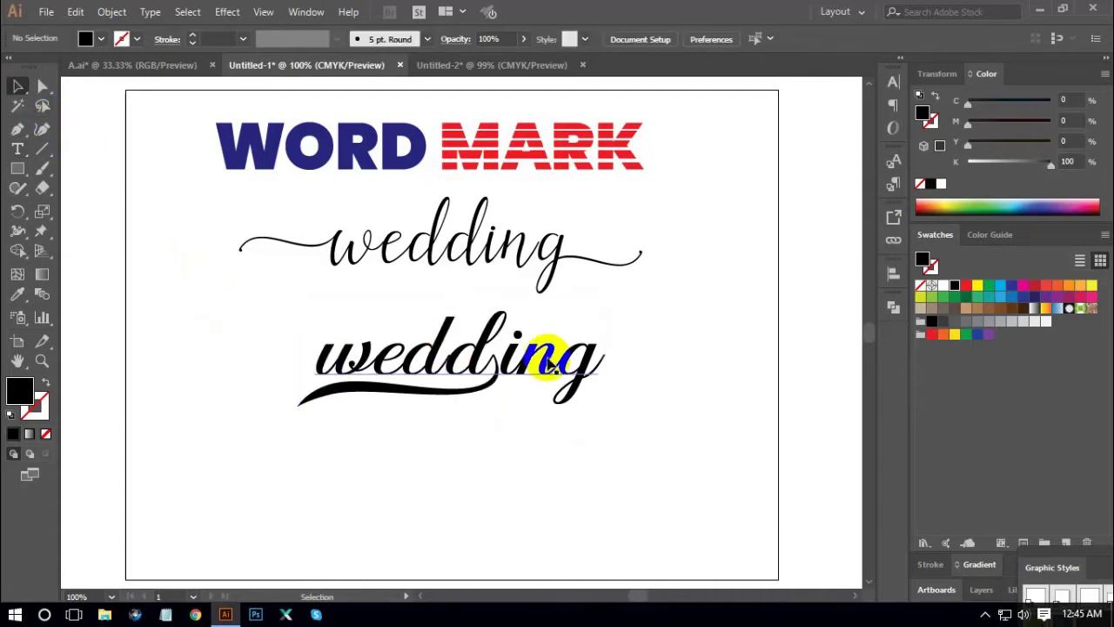
Move the lower wedding text slightly up and left so it sits closer beneath the upper wedding text.
drag(578, 379, 553, 350)
click(649, 455)
click(552, 348)
click(619, 485)
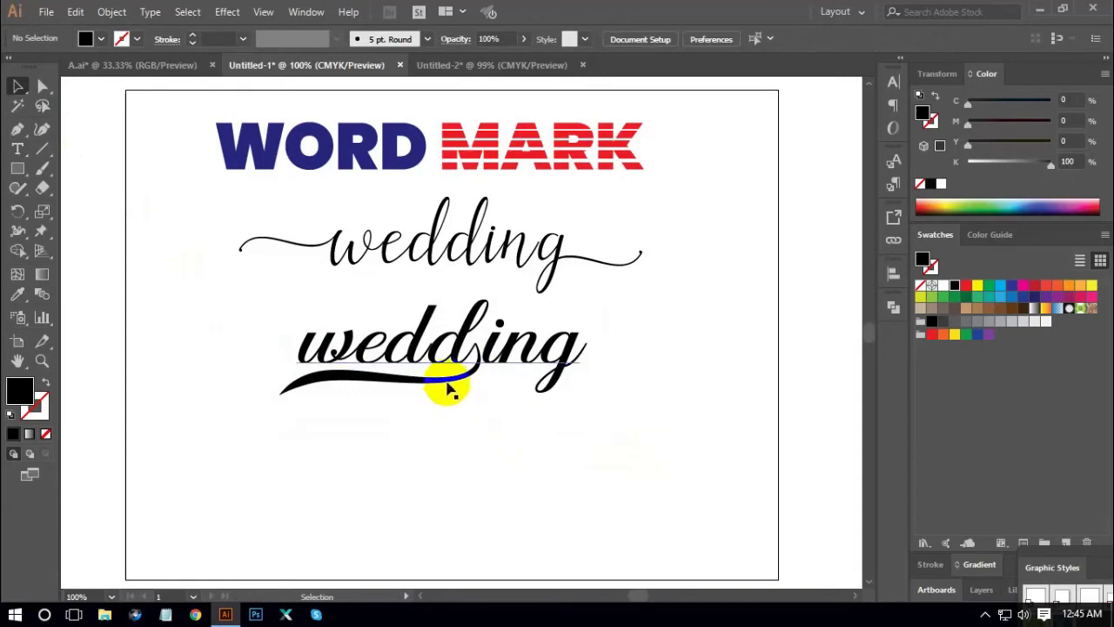
Scale the lower wedding text down and place a larger 101 pt copy of it directly underneath.
click(446, 353)
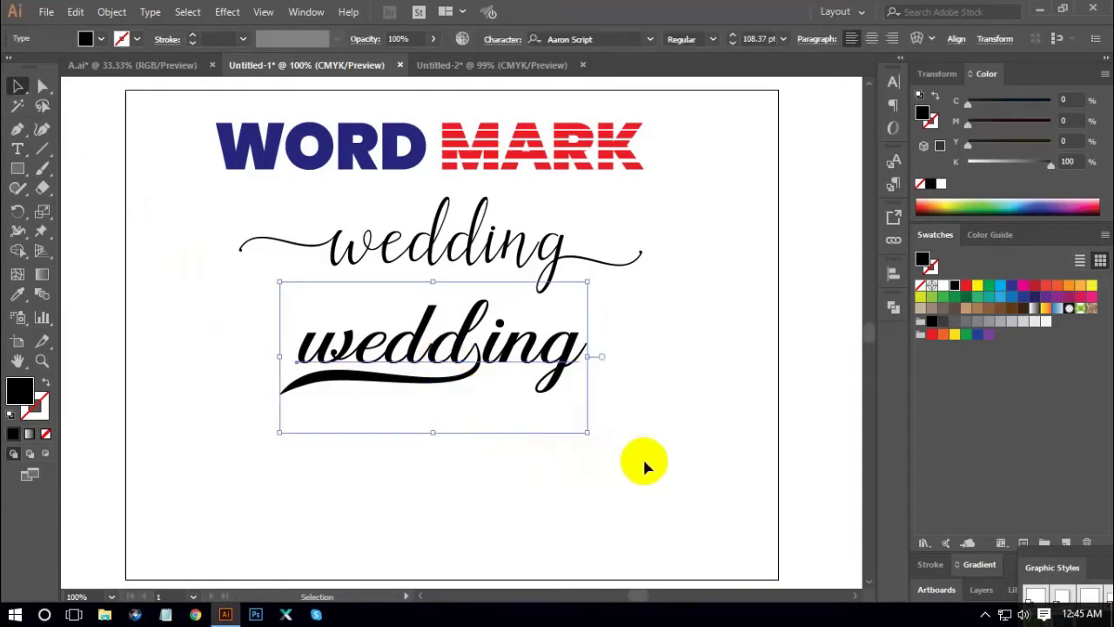
click(609, 409)
drag(651, 449, 639, 416)
drag(509, 295, 579, 409)
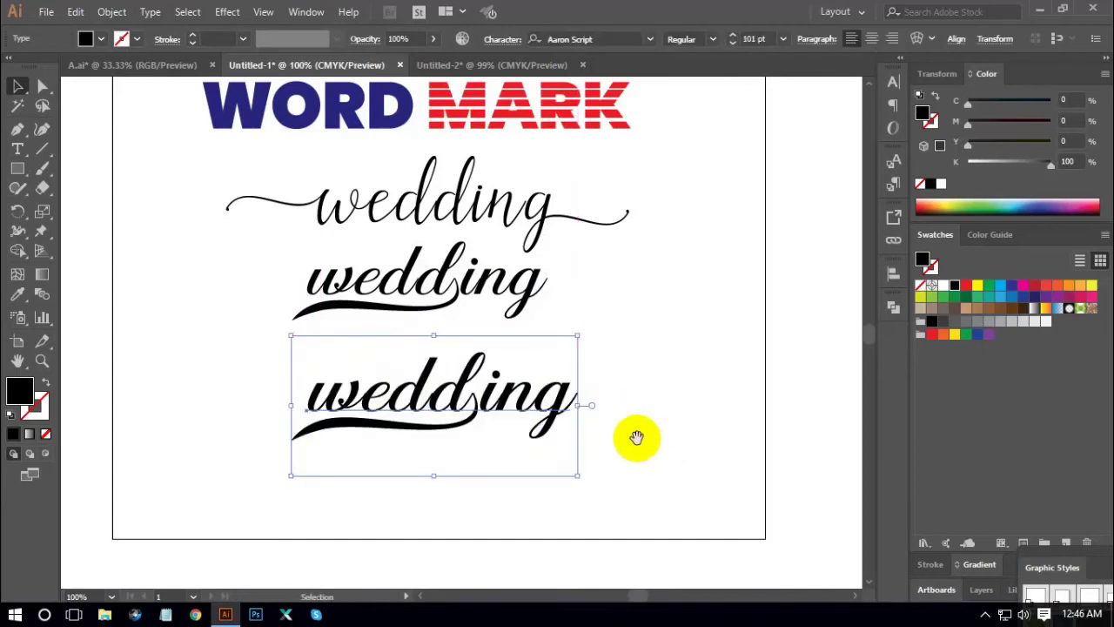
Replace the wording of the lowest wedding text with "baby food" and deselect it.
drag(555, 409, 529, 404)
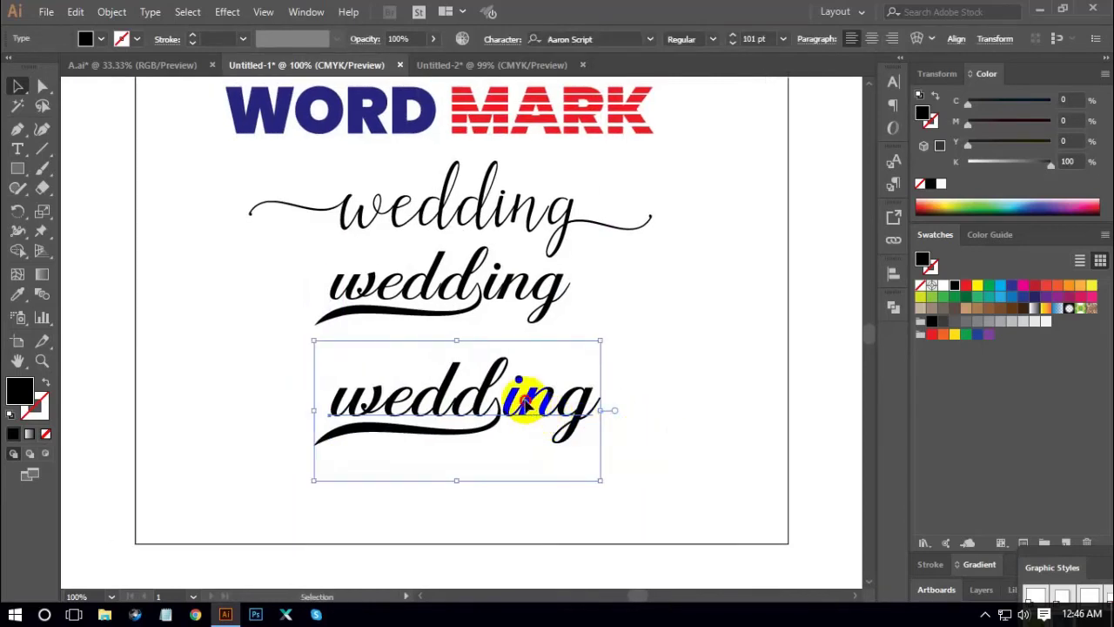
double_click(529, 404)
double_click(527, 401)
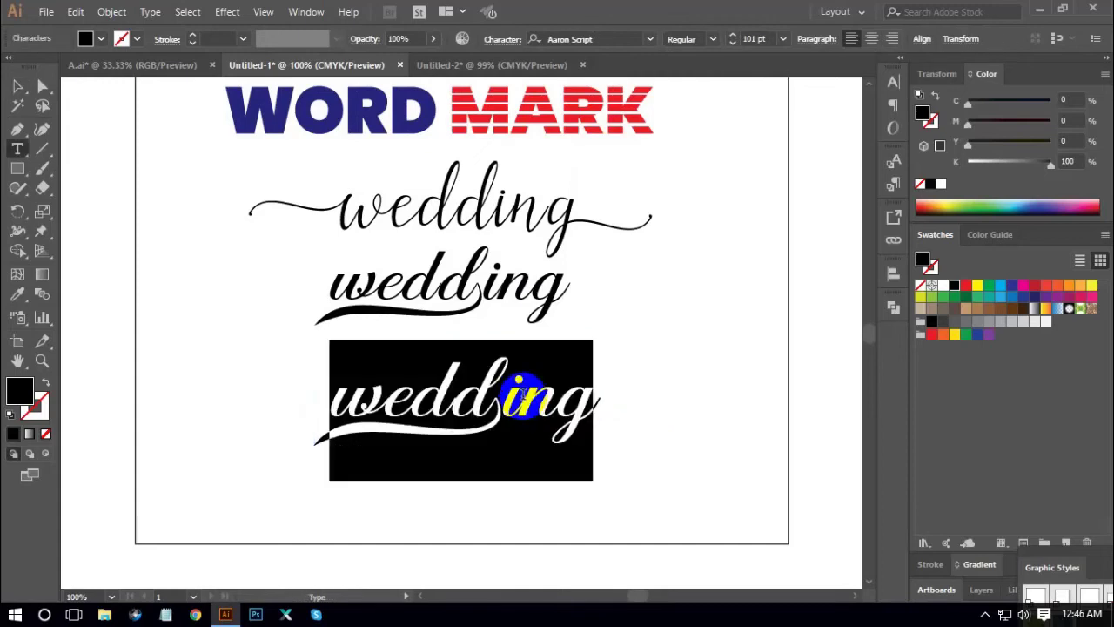
text(baby)
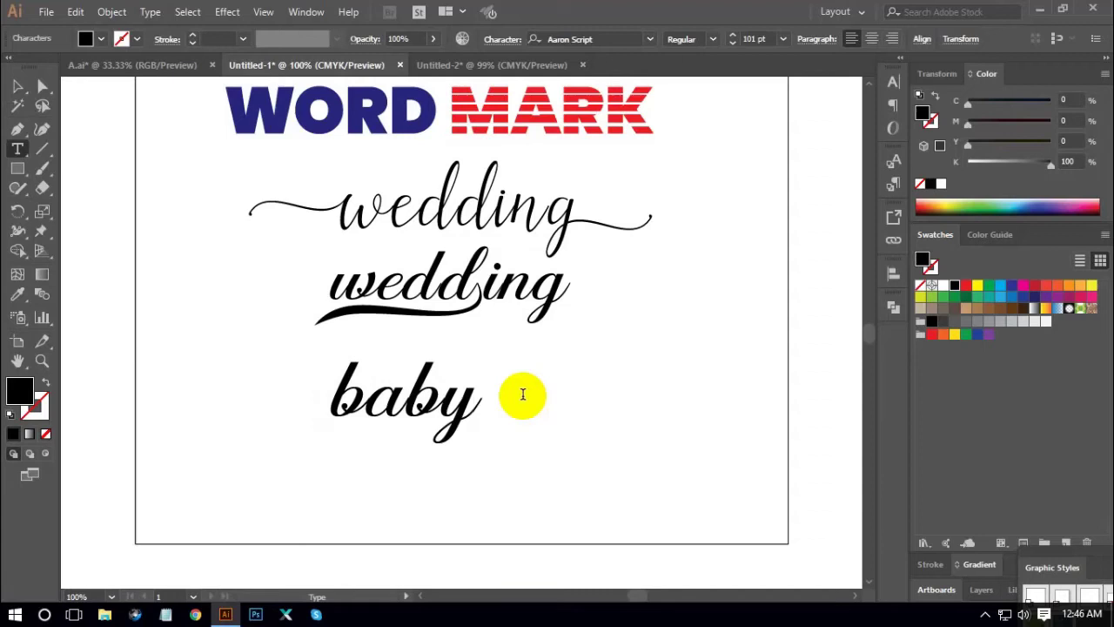
text( food)
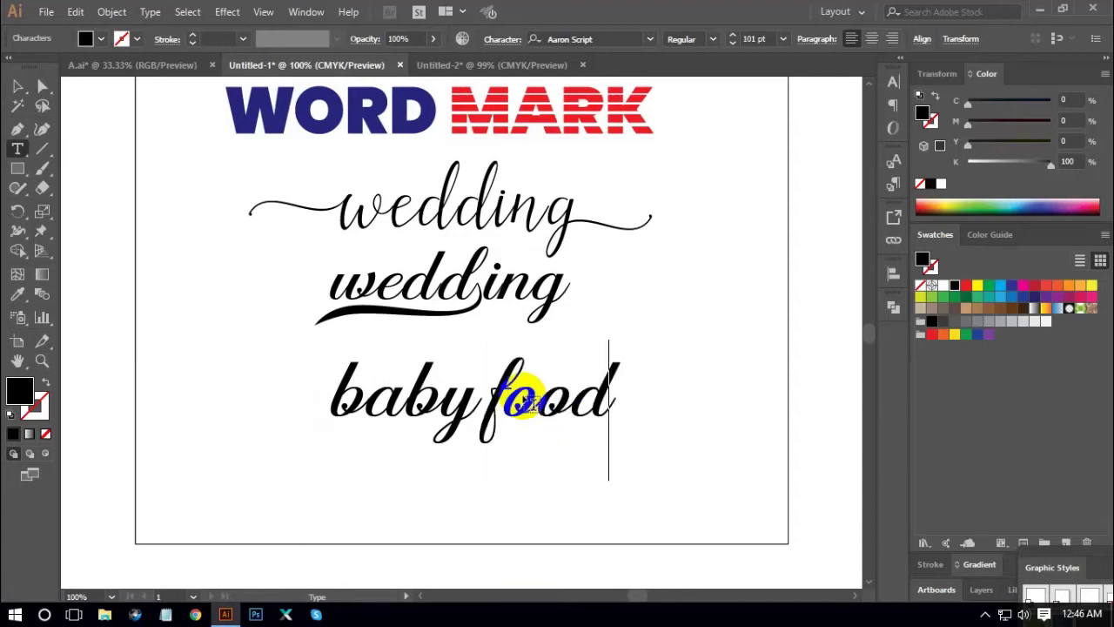
click(40, 90)
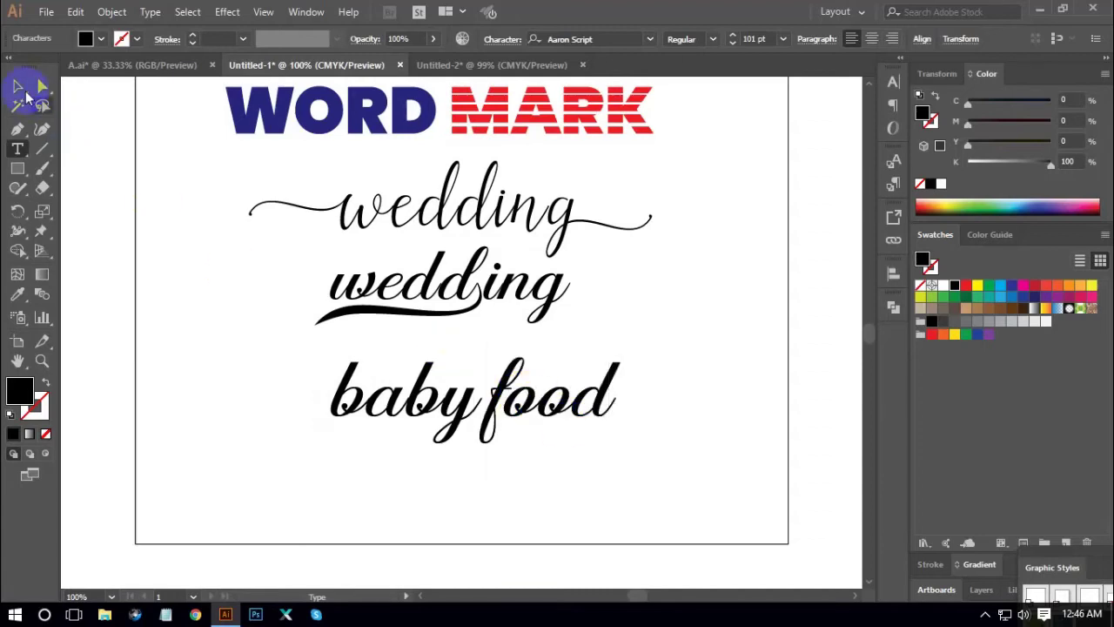
click(596, 349)
Enlarge the baby food text to about 110 pt and shift the second wedding text slightly up, away from it.
drag(518, 389, 518, 402)
drag(623, 423, 648, 432)
drag(562, 406, 556, 406)
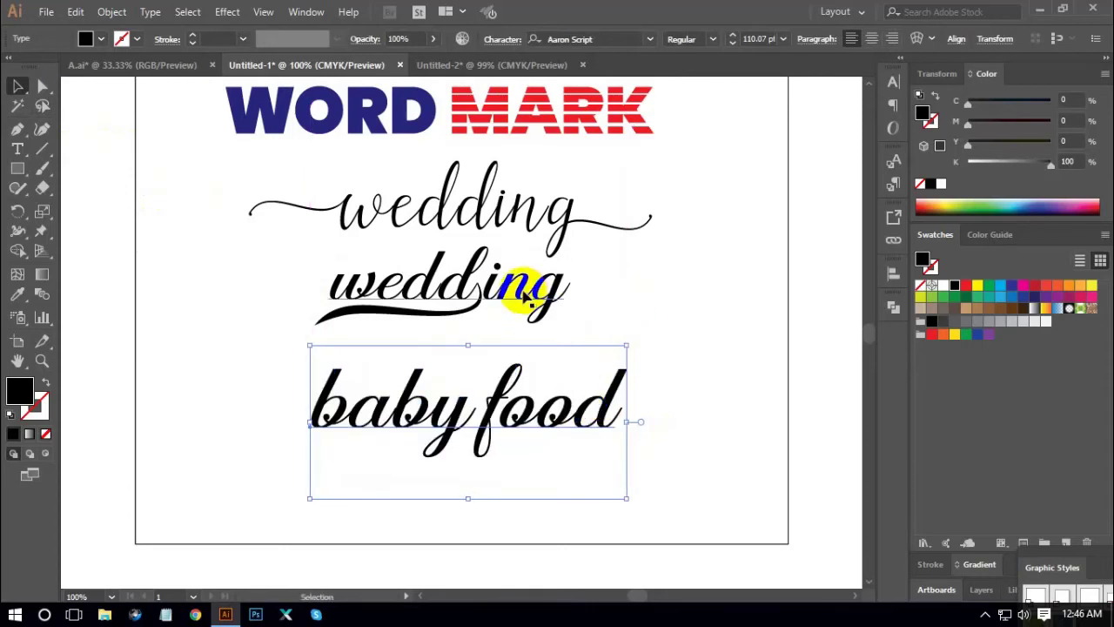
drag(515, 284, 515, 273)
click(639, 372)
Set the font of the baby food text to So Far So Good.
click(609, 379)
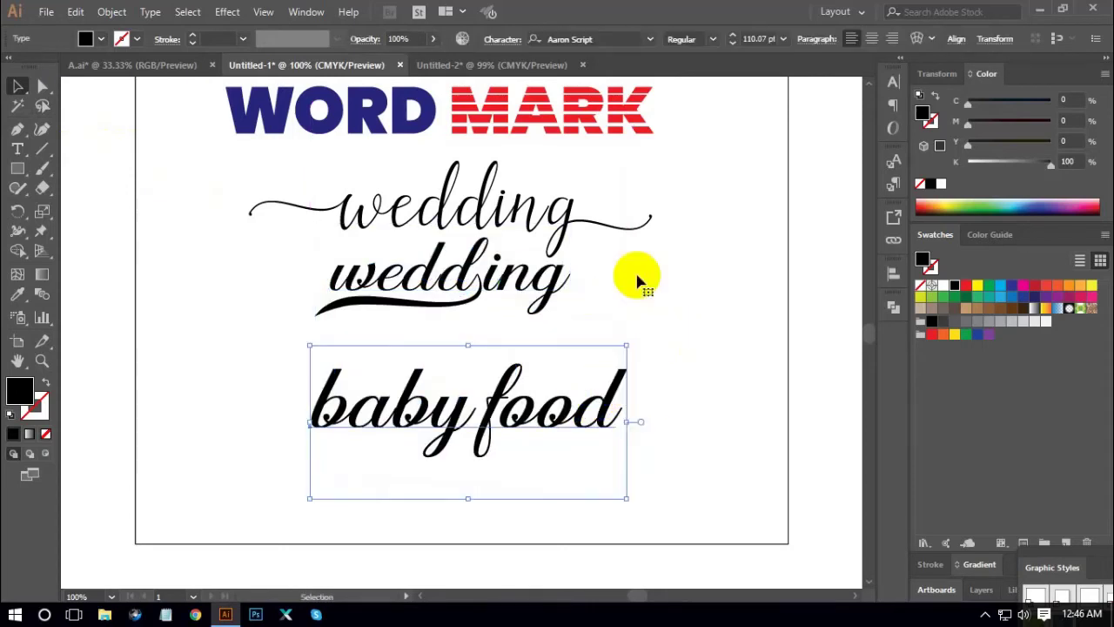
click(612, 39)
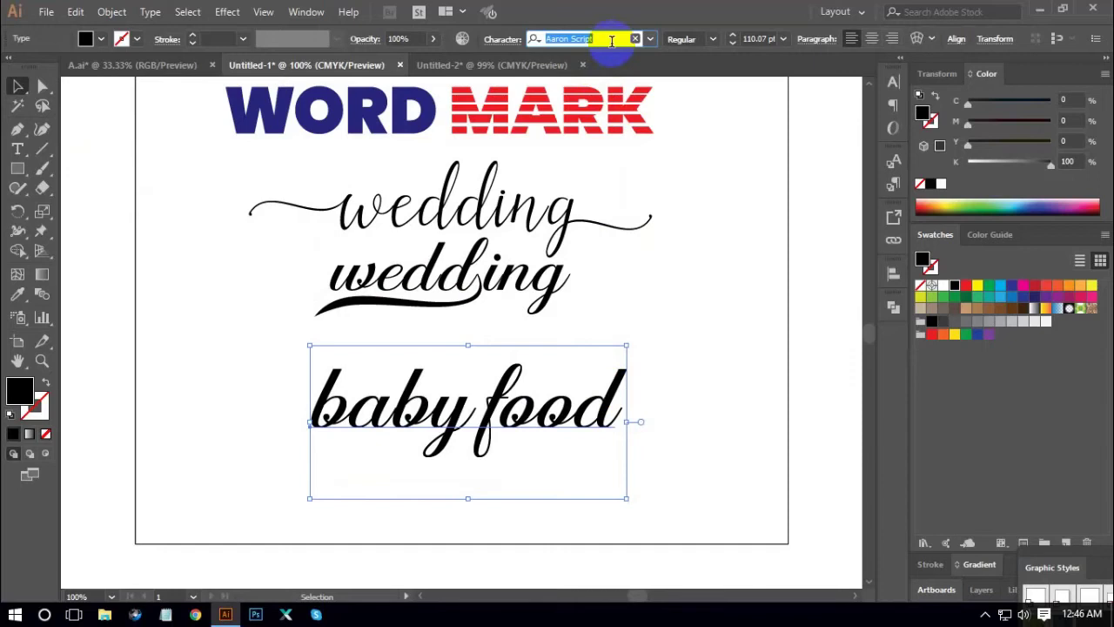
text(sof)
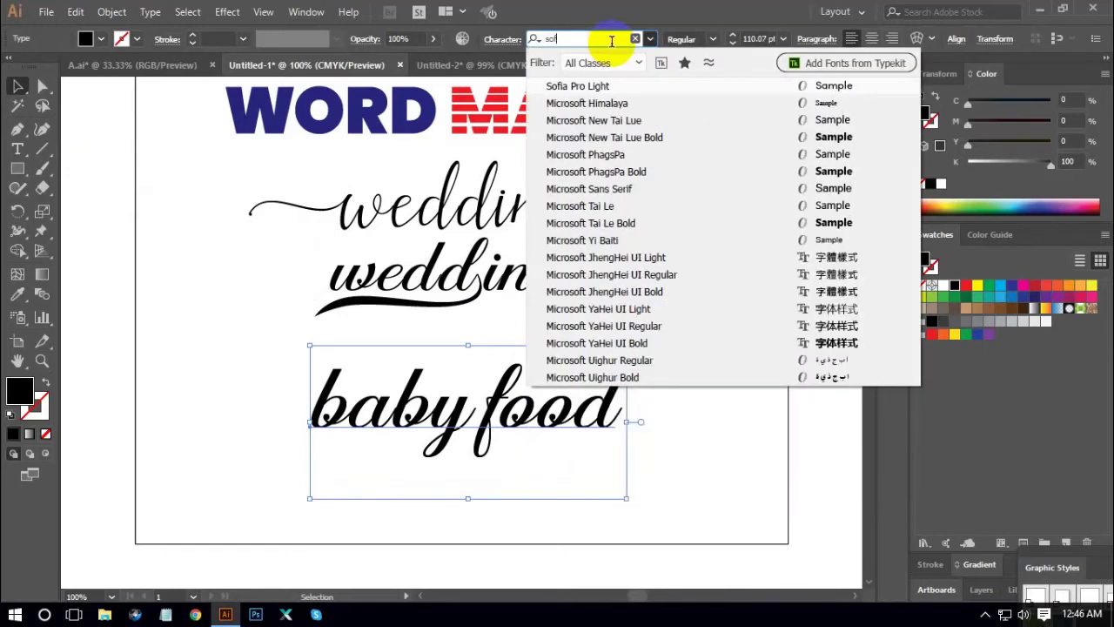
key(BackSpace)
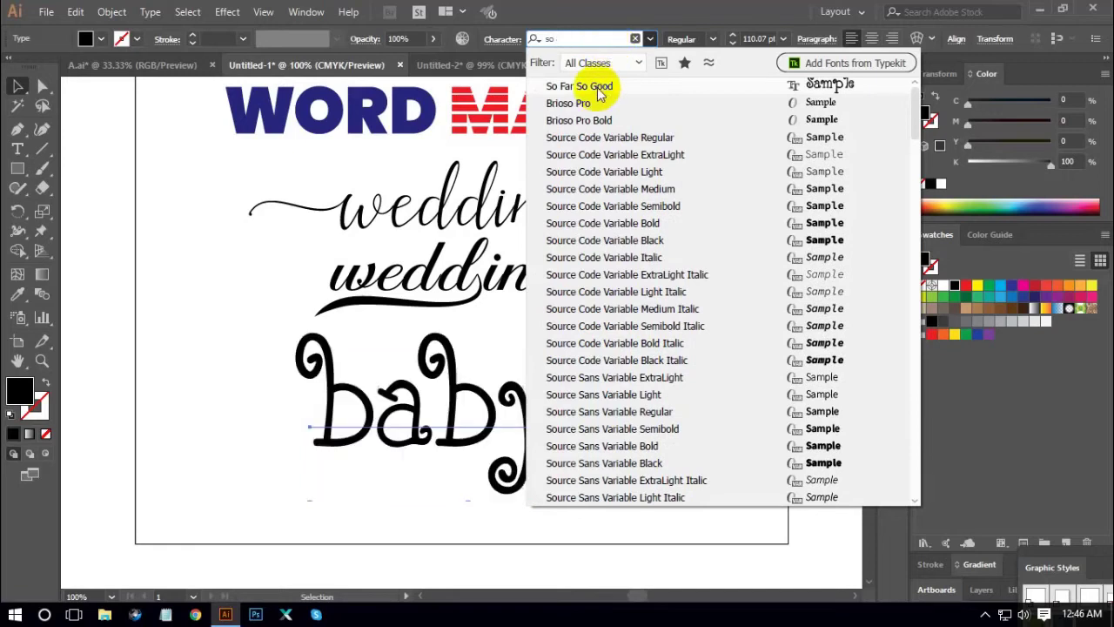
click(597, 86)
Scale the baby food text down to about 74 pt and move it left, centred beneath the wedding texts.
drag(744, 393, 680, 397)
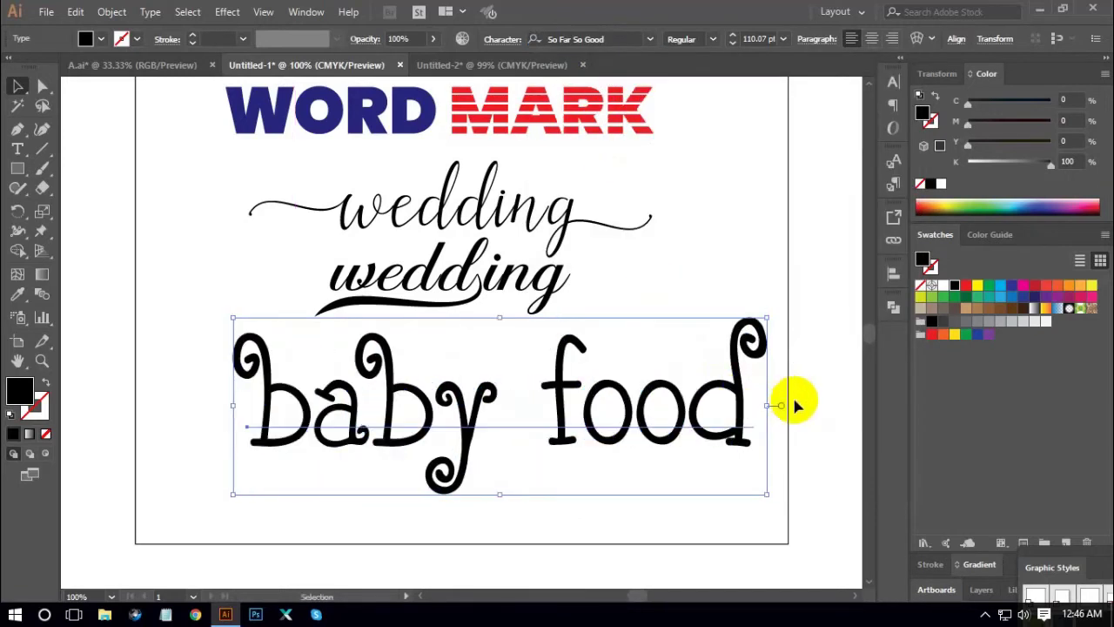
drag(769, 406, 683, 402)
click(744, 450)
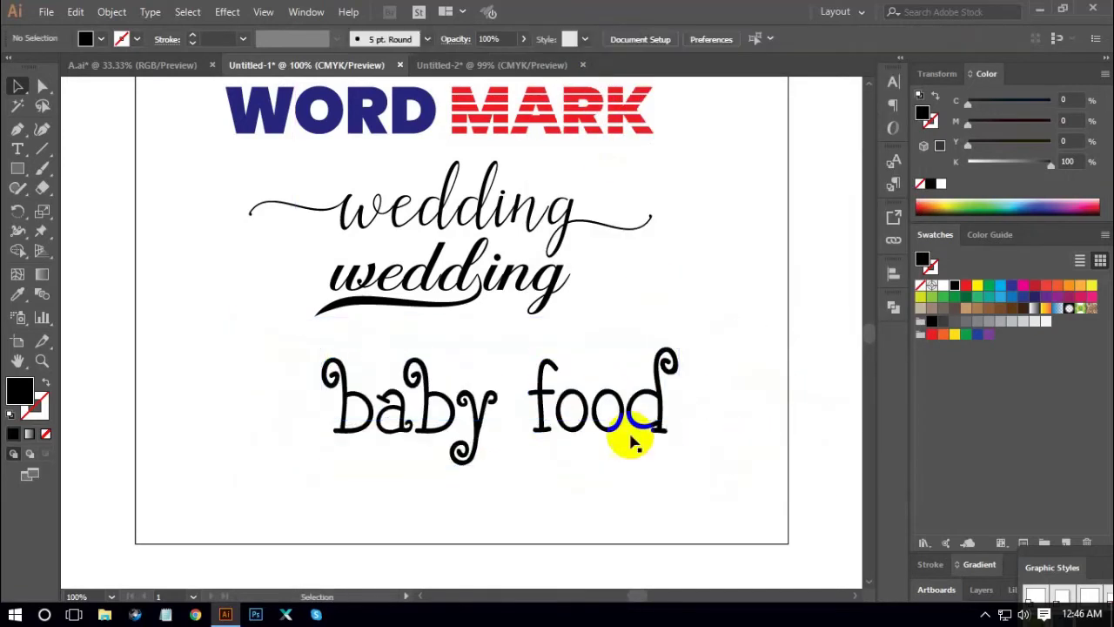
drag(607, 418, 573, 405)
Convert the baby food text to outlines, ungroup the letters and deselect them.
right_click(572, 405)
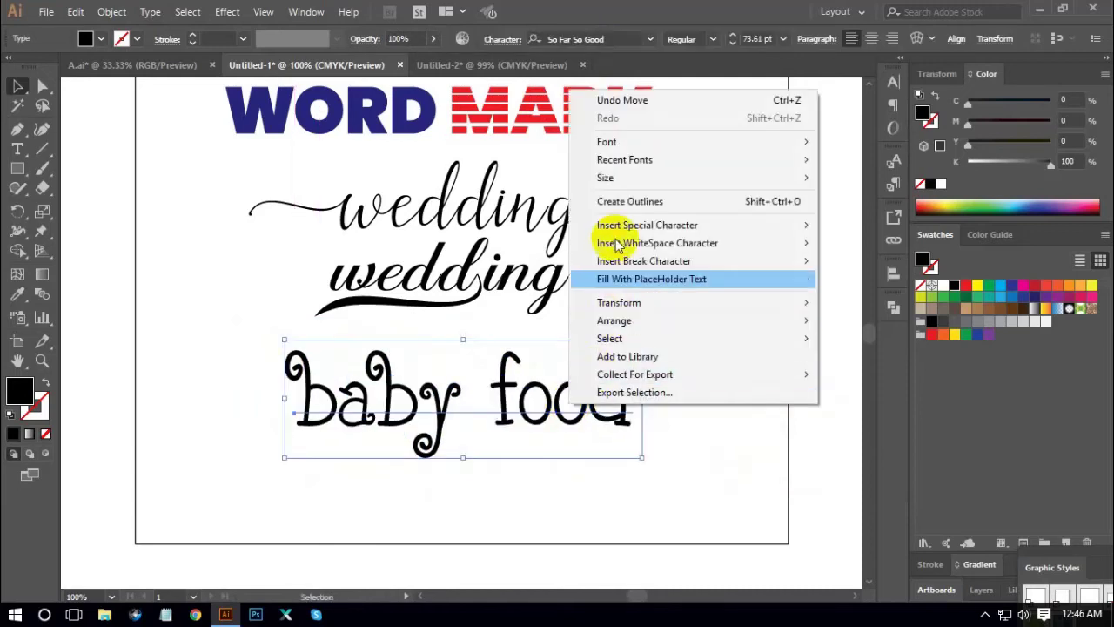
click(609, 201)
right_click(676, 315)
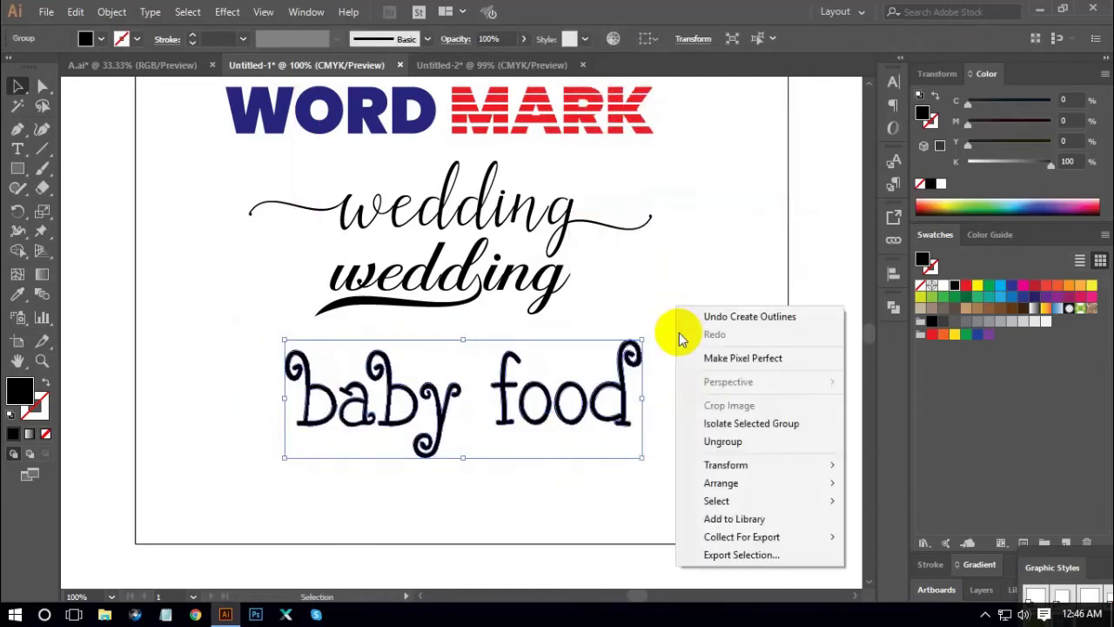
click(722, 440)
click(727, 407)
Recolour the outlined baby food letters at random from the cyan-to-light-orange swatches using the RandomSwatchesFill script, and deselect them.
key(space)
drag(714, 408, 698, 412)
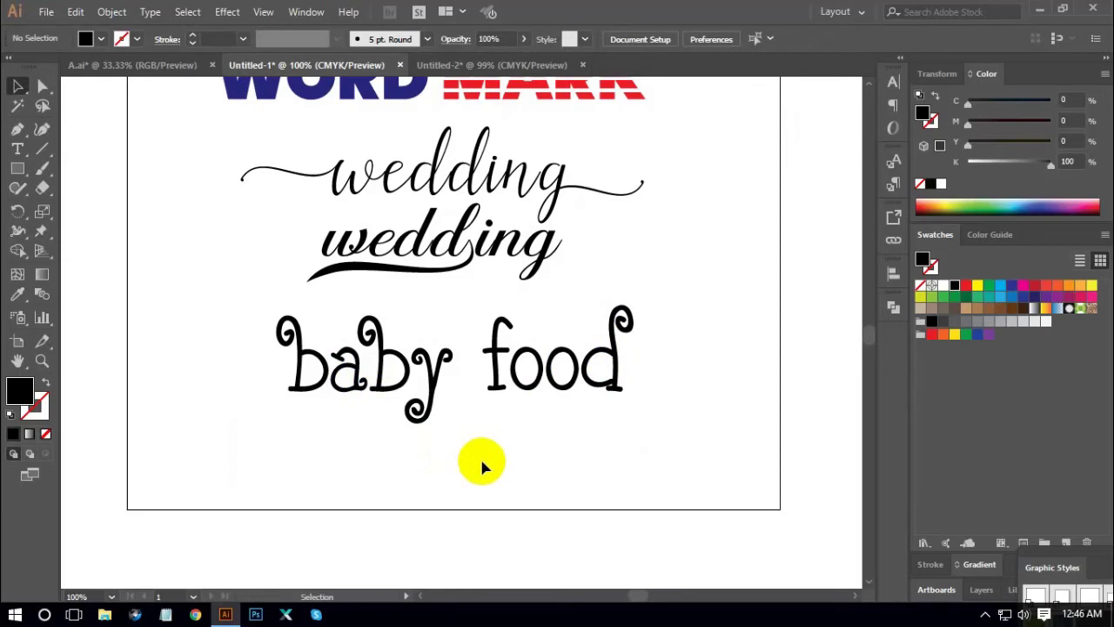
drag(244, 468, 727, 374)
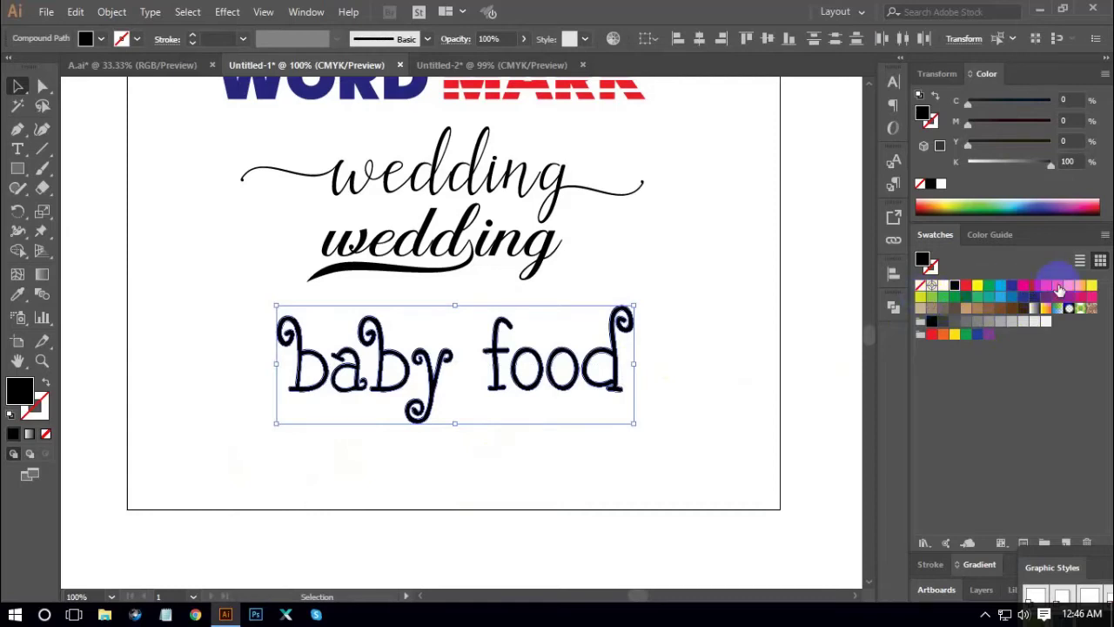
click(1084, 287)
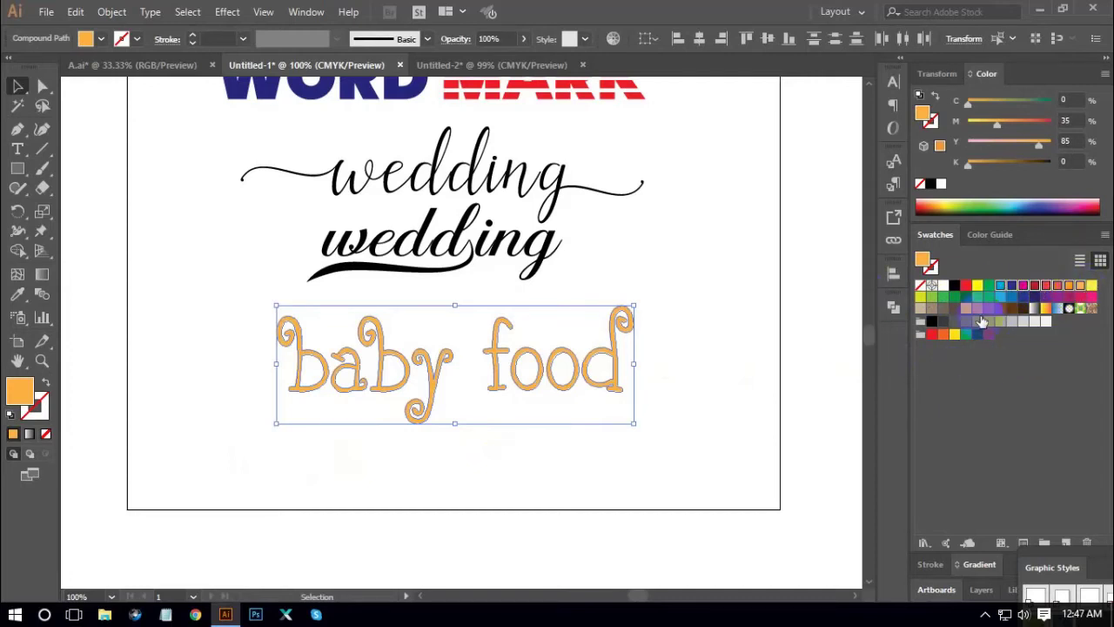
click(46, 13)
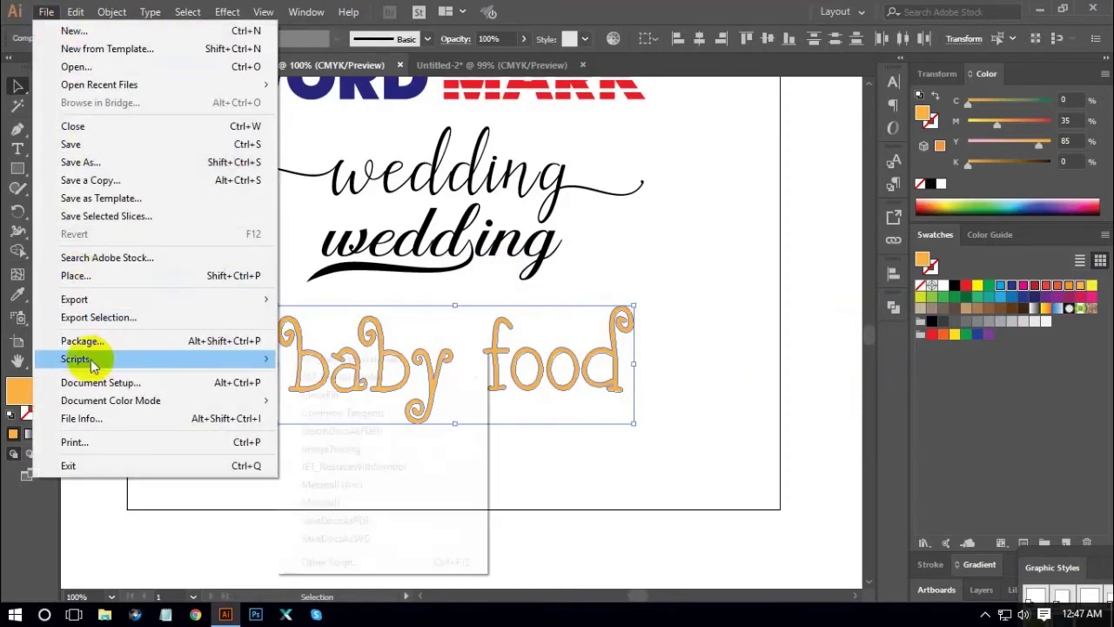
mouse_move(90, 359)
mouse_move(338, 365)
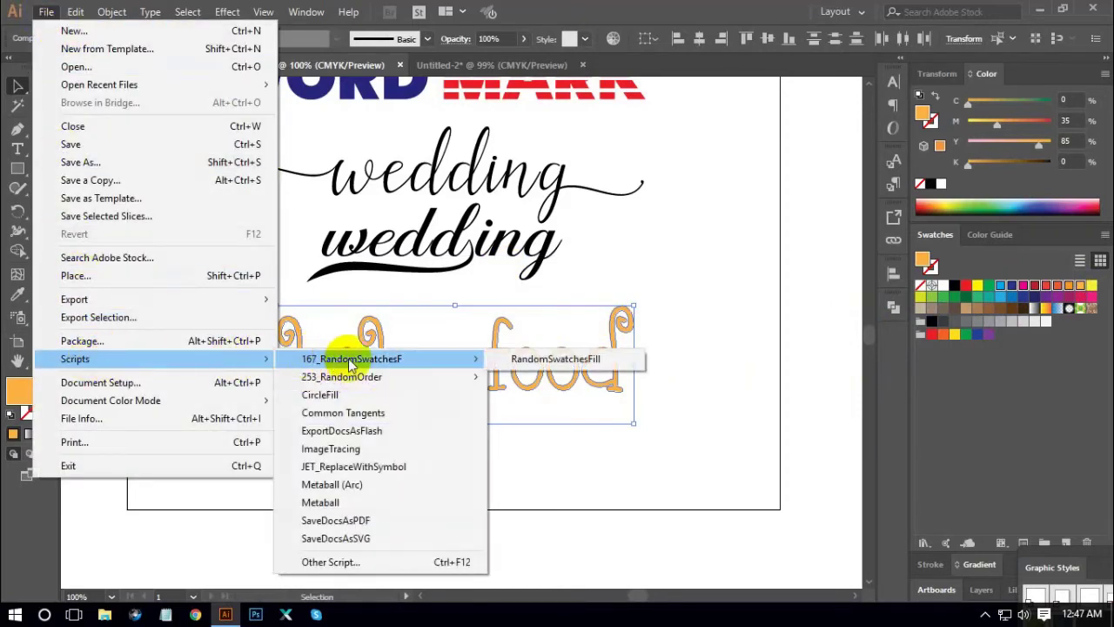
click(581, 363)
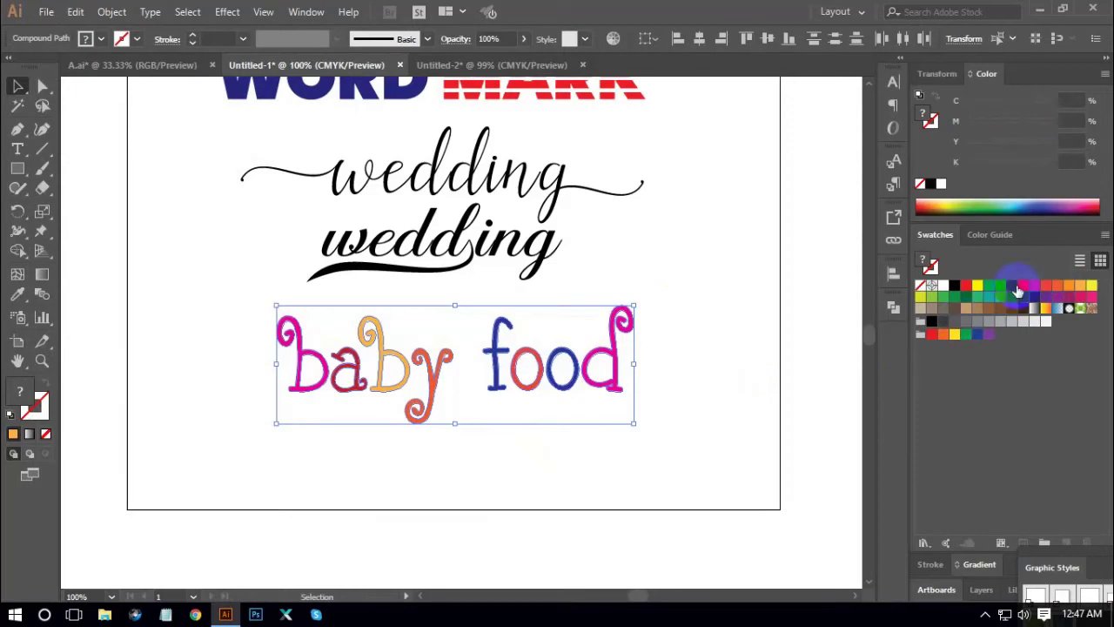
click(514, 478)
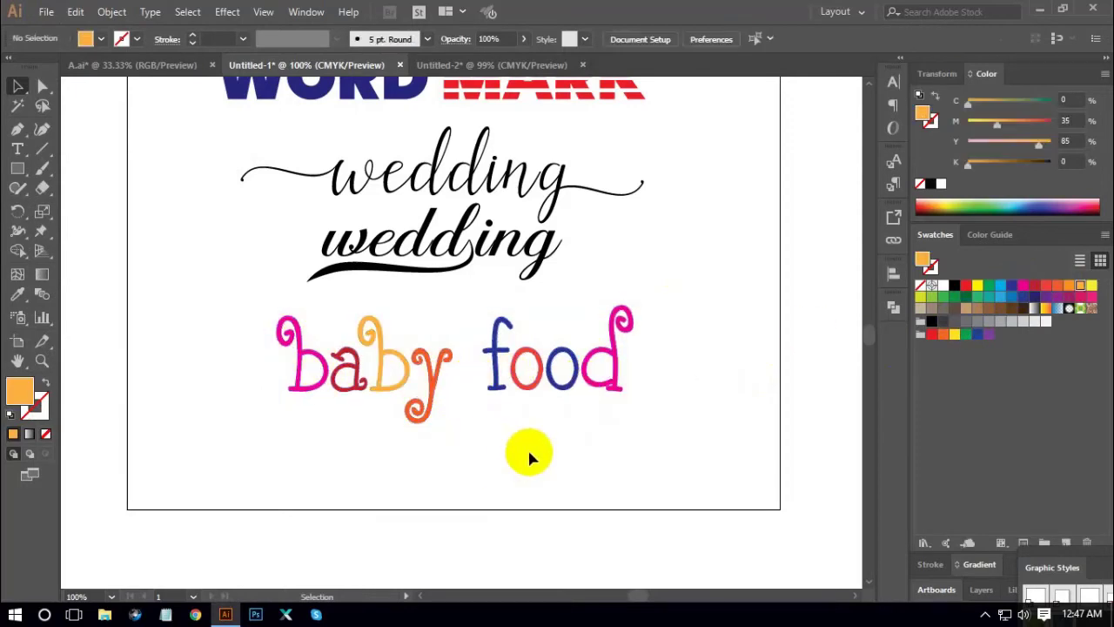
Group the coloured baby food letters and move the group slightly down and left.
drag(202, 309, 689, 429)
click(533, 484)
drag(243, 451, 725, 402)
key(a)
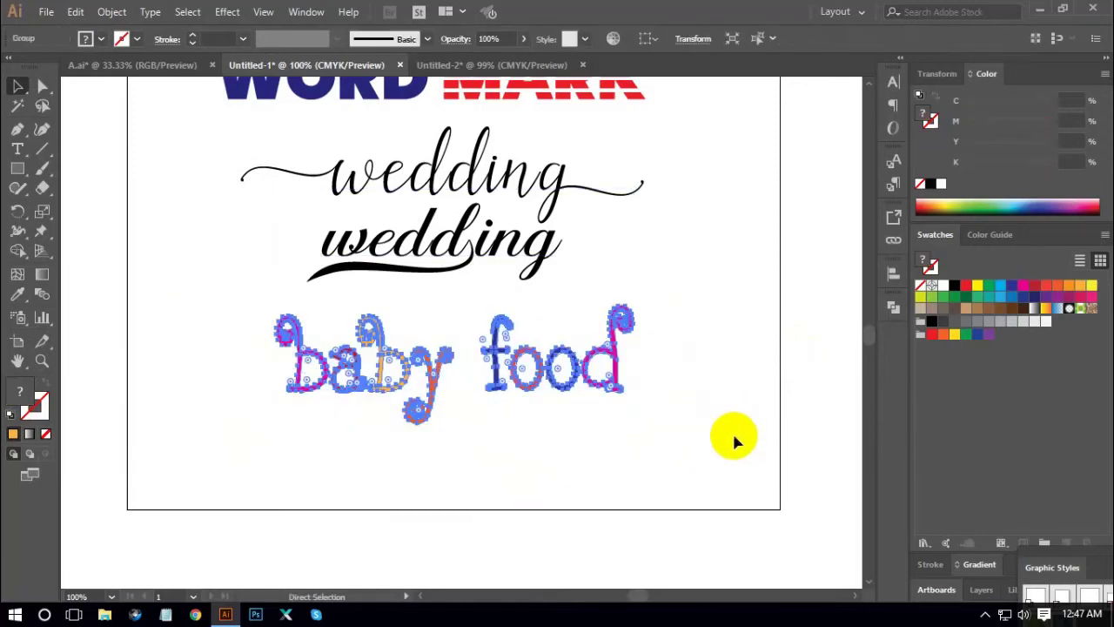
key(v)
click(726, 437)
drag(545, 374, 541, 378)
click(628, 403)
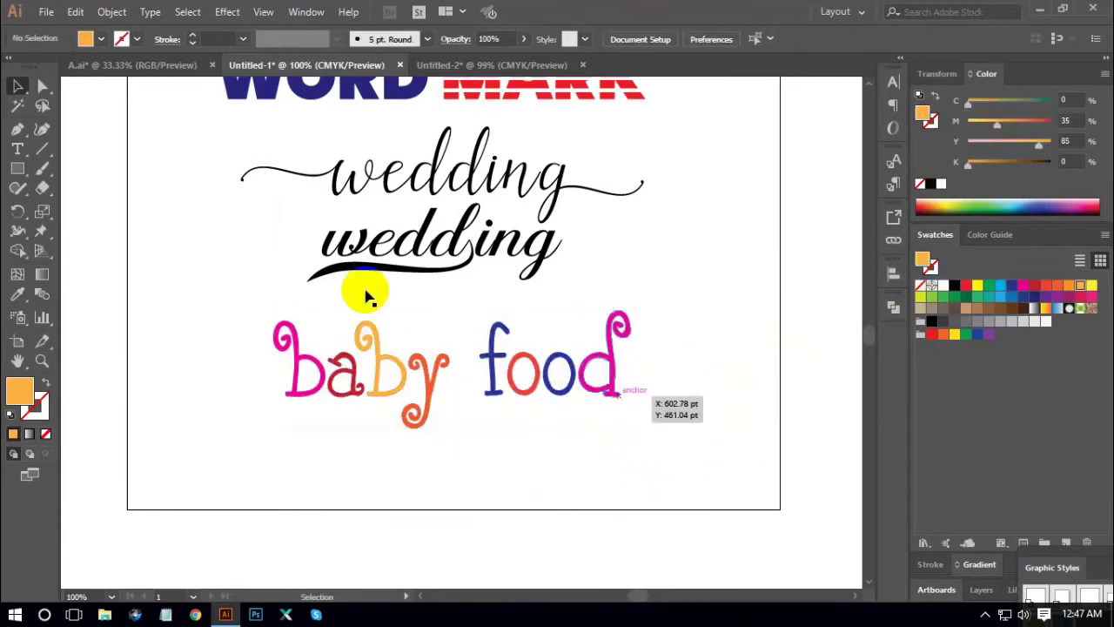
Examine the available scripts and their installation folder, Presets > en_US > Scripts within Adobe Illustrator CC 2018, and close the folder window.
click(46, 12)
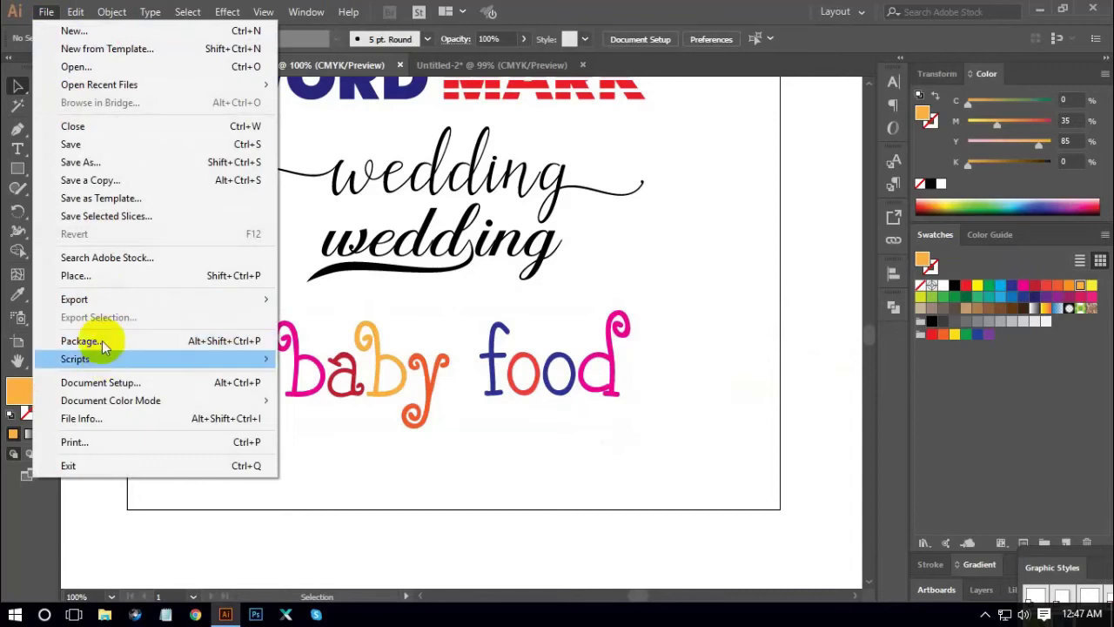
mouse_move(162, 357)
mouse_move(353, 363)
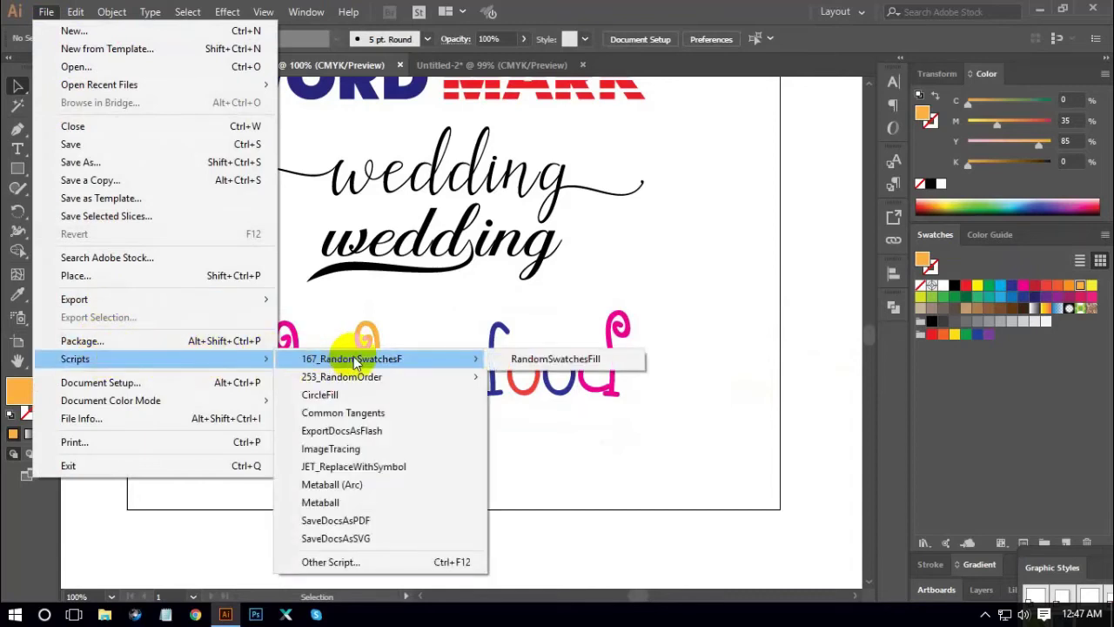
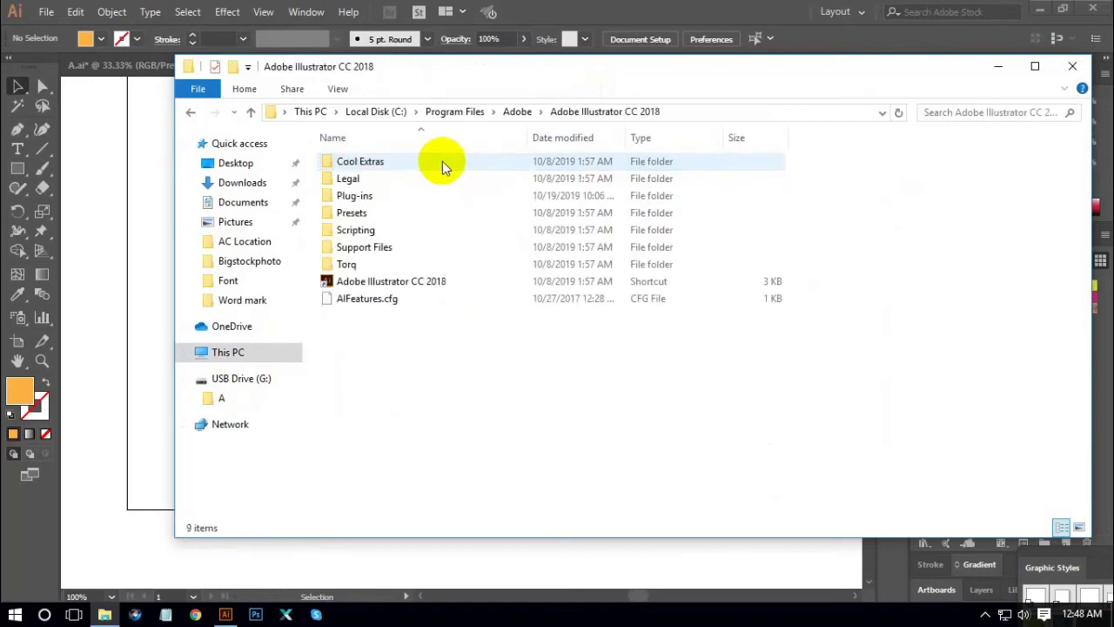
double_click(360, 214)
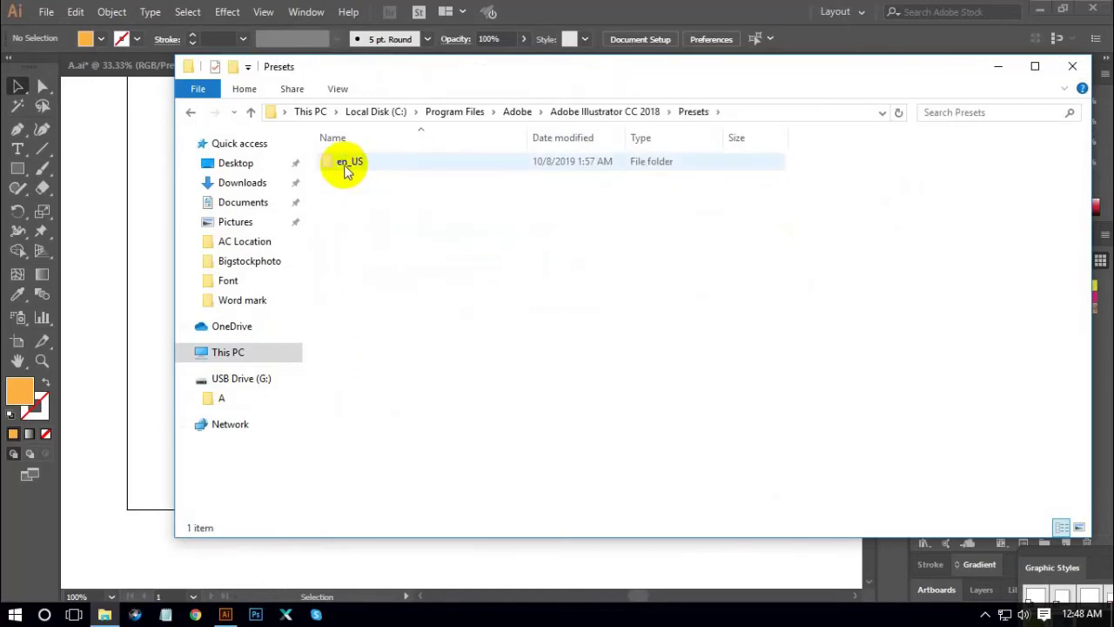
double_click(357, 163)
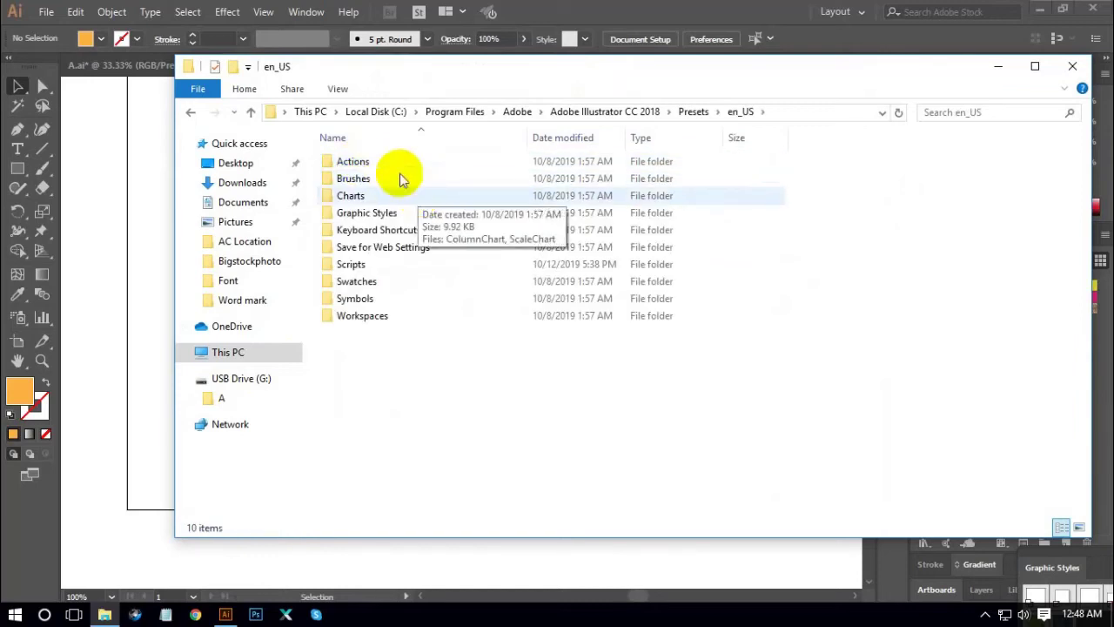
click(367, 268)
double_click(367, 268)
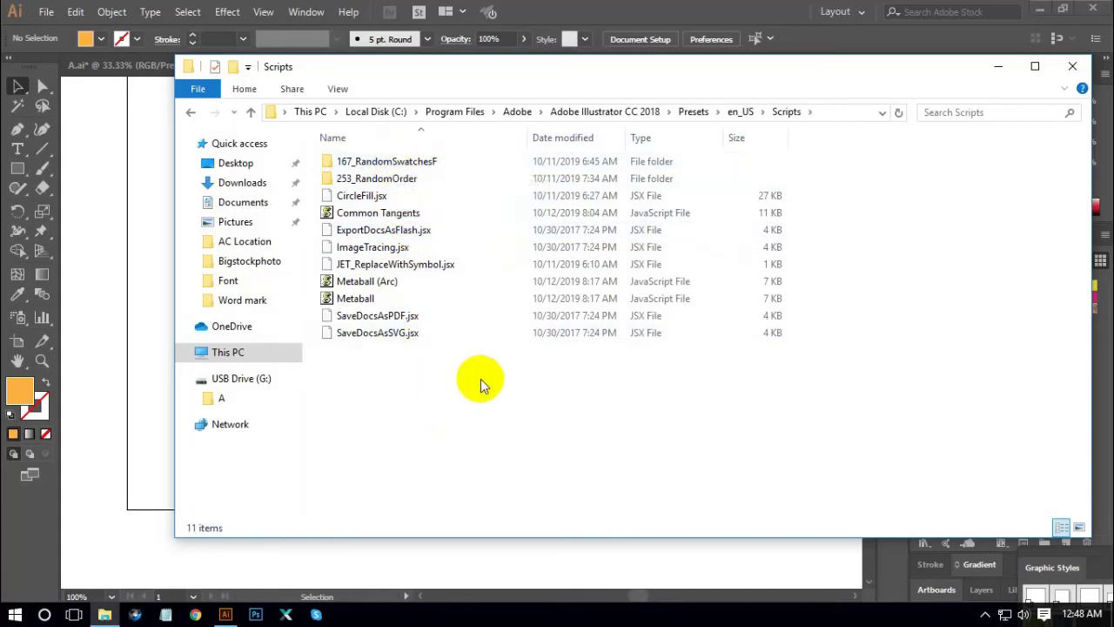
click(1072, 67)
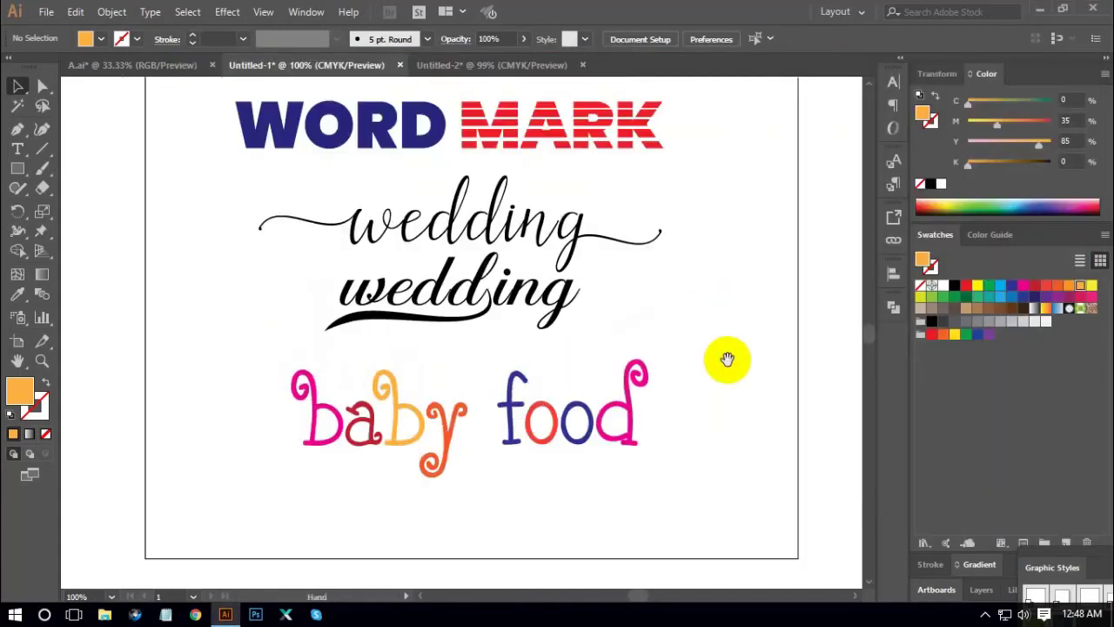
Move all four finished wordmarks off the artboard to its left side, leaving the black WORD MARK text above it.
key(ctrl+minus)
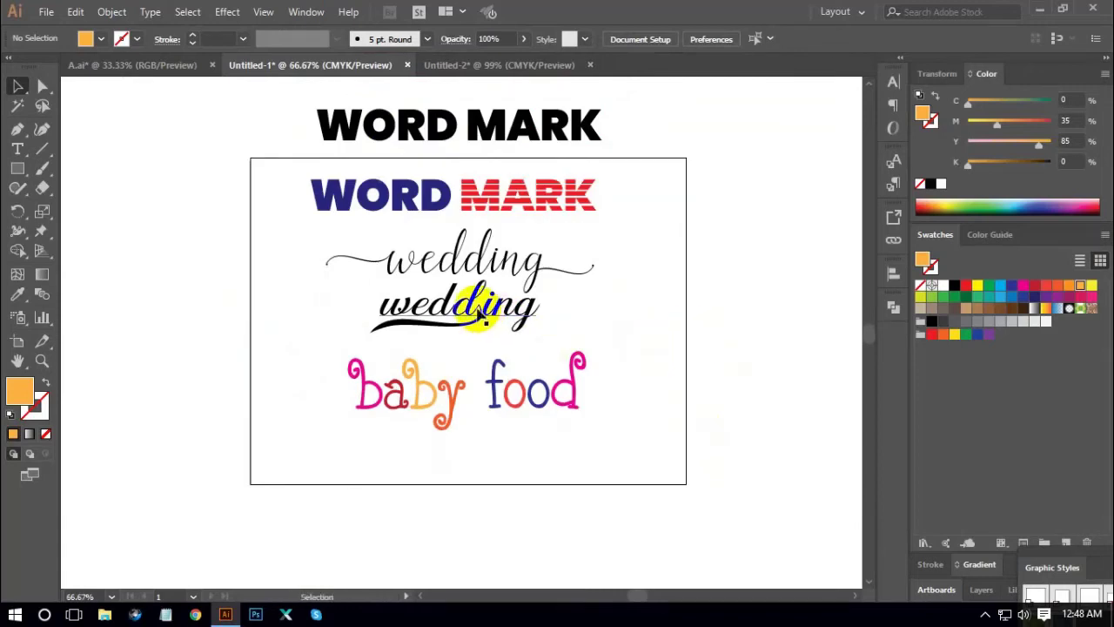
drag(405, 455, 560, 183)
drag(424, 193, 201, 199)
scroll(526, 291, left, 1)
click(526, 292)
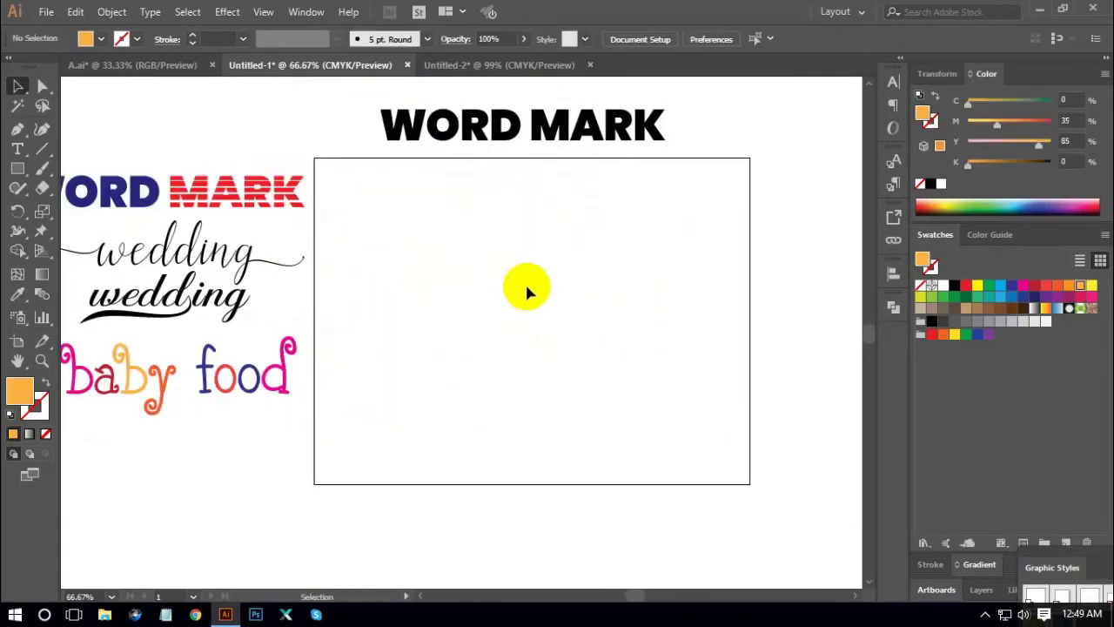
Duplicate the black WORD MARK text onto the artboard and set the copy's font to Anurati Regular.
drag(566, 156, 578, 311)
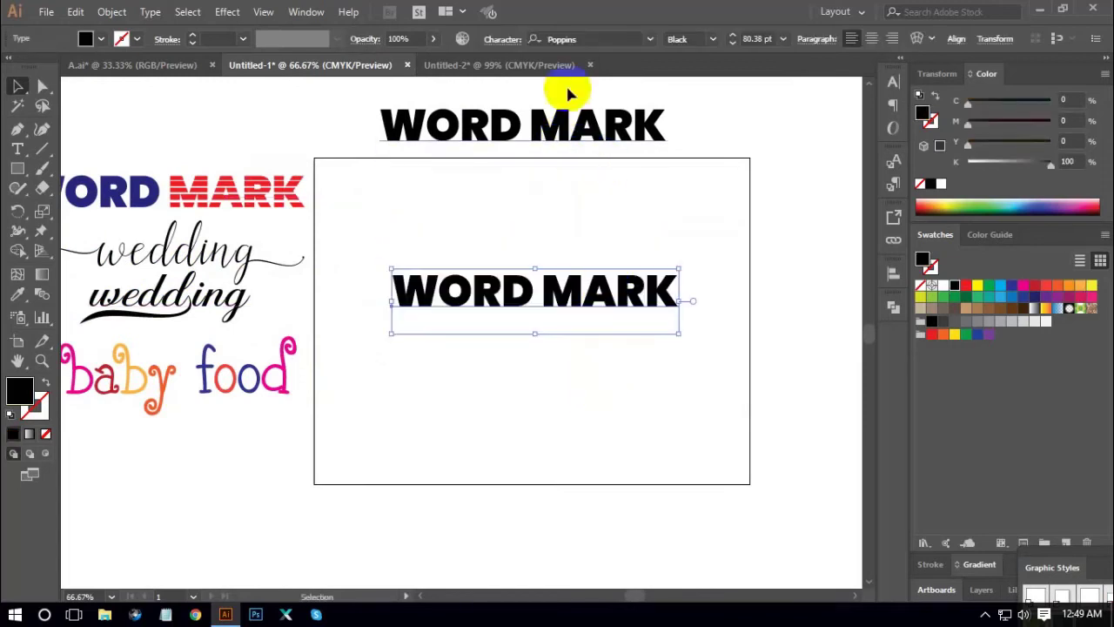
click(598, 38)
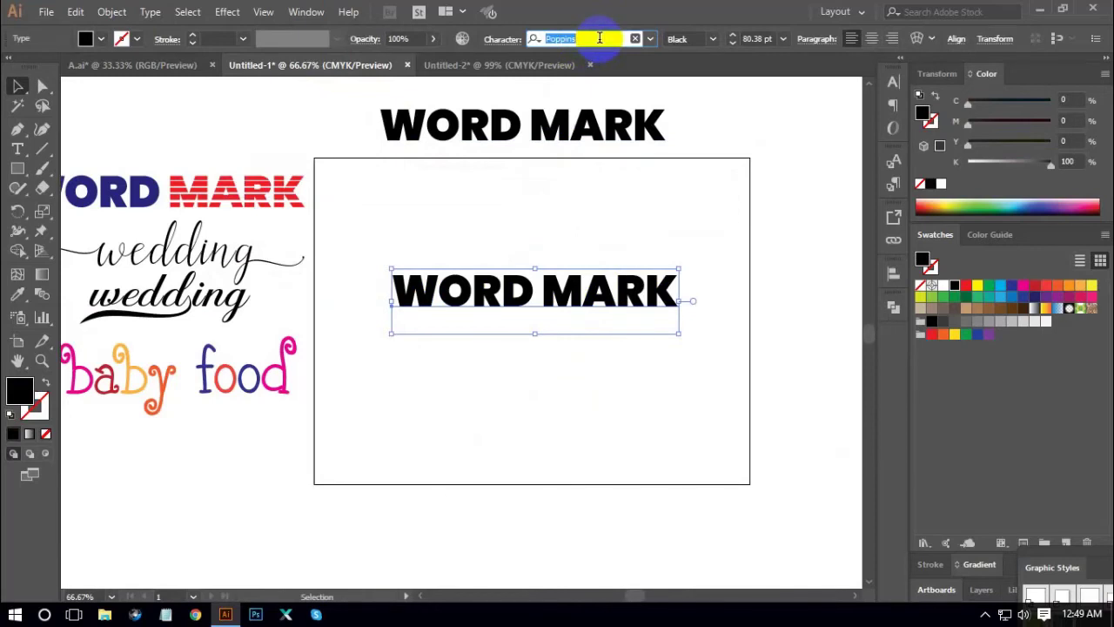
text(a)
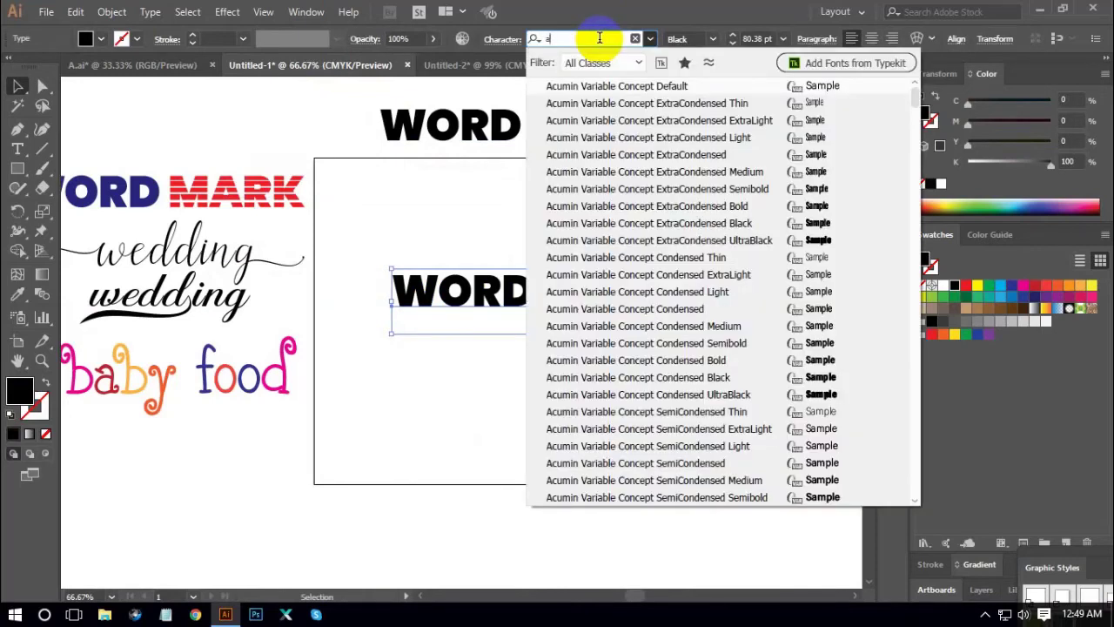
text(nu)
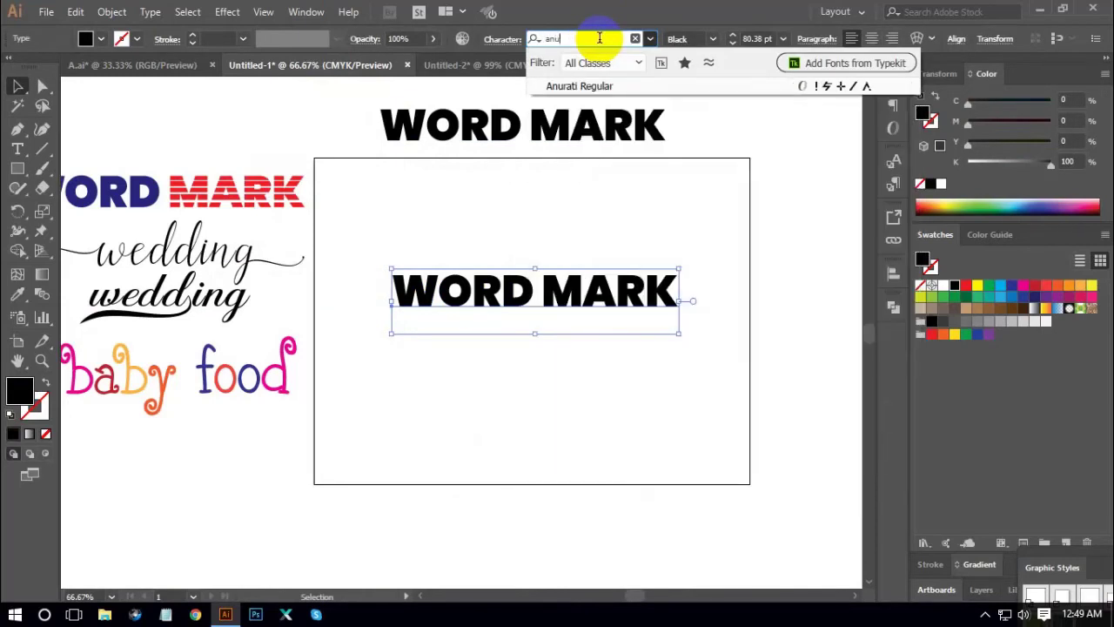
click(585, 87)
Scale the Anurati WORD MARK text to about 80.75 pt and shift it up on the artboard.
drag(658, 281, 659, 271)
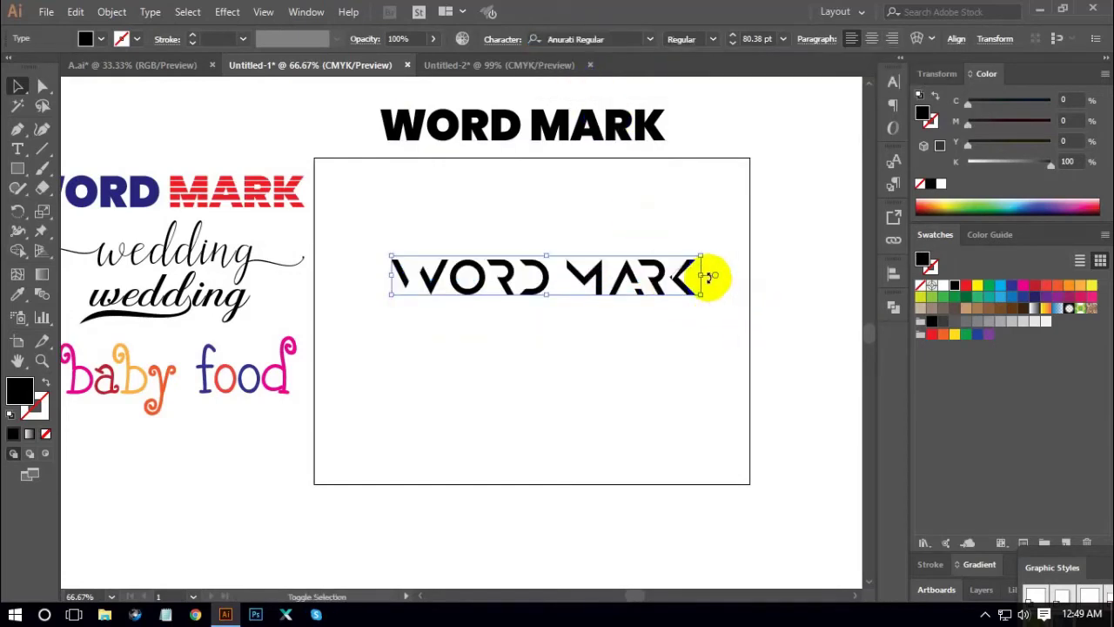
drag(703, 276, 640, 296)
click(702, 364)
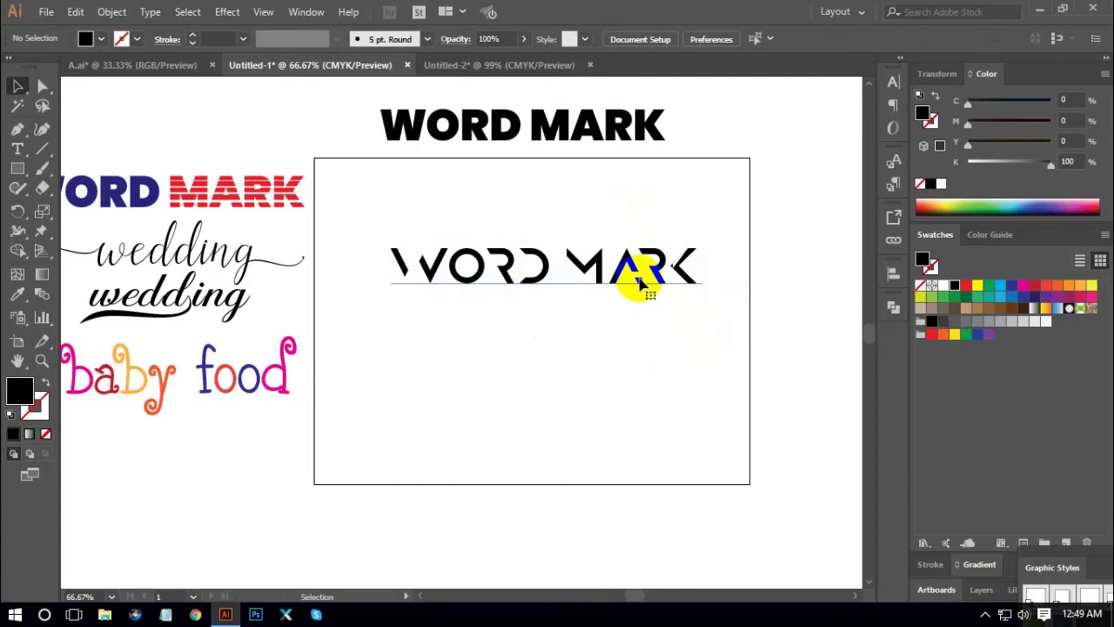
click(639, 282)
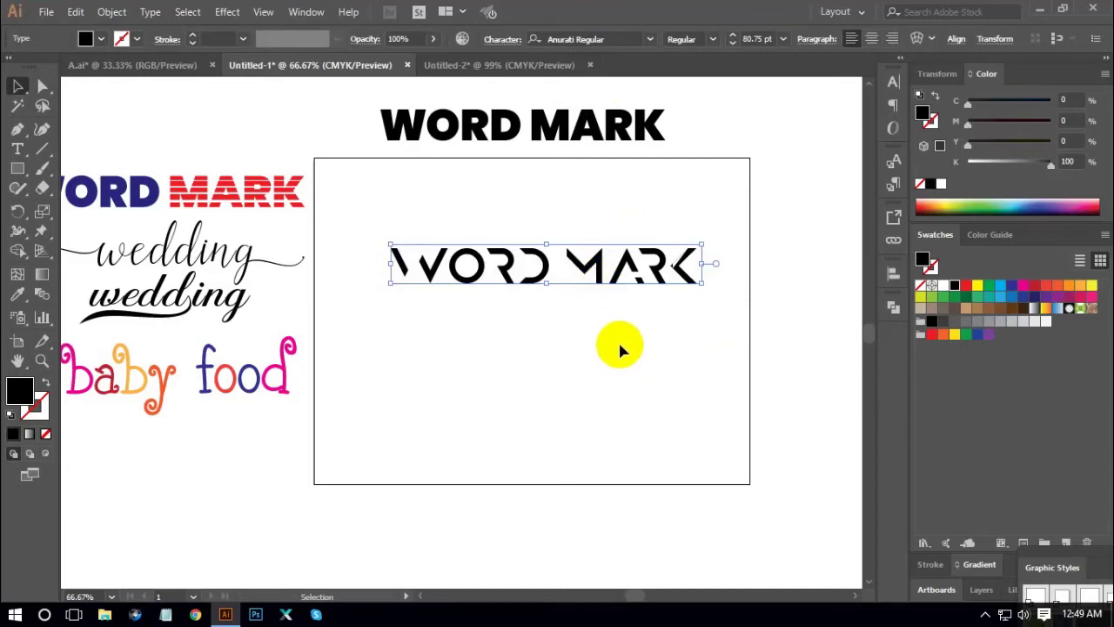
click(618, 344)
Move the Anurati WORD MARK text farther up and slightly left, near the artboard's upper edge.
drag(598, 285, 589, 219)
click(642, 378)
click(550, 277)
click(587, 231)
key(ctrl+z)
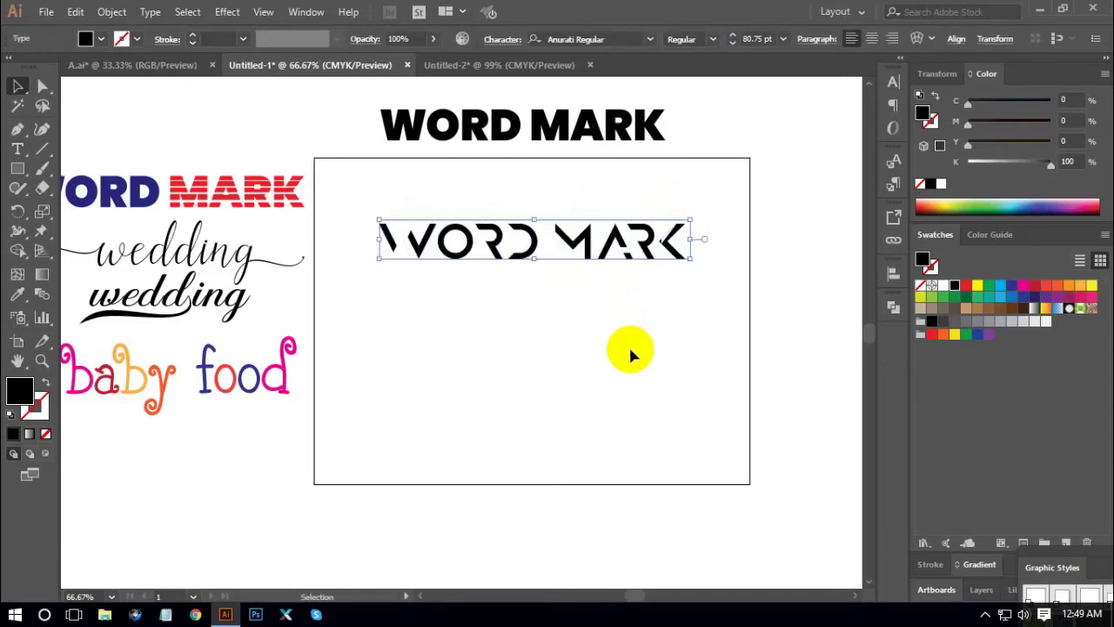
click(602, 311)
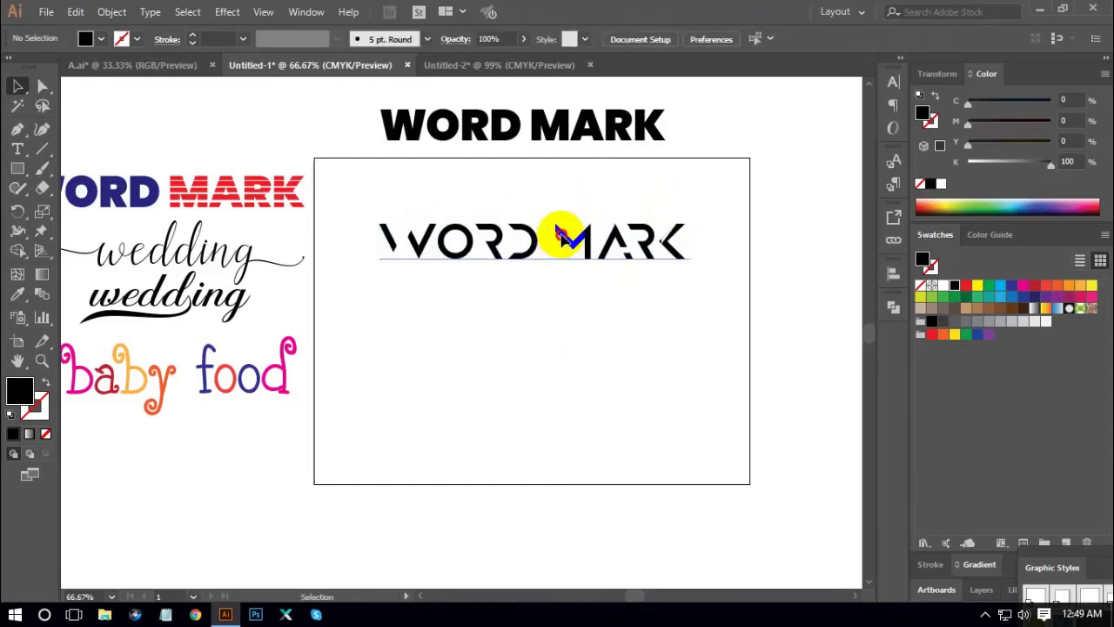
mouse_move(562, 233)
mouse_down()
mouse_move(562, 307)
mouse_move(577, 230)
mouse_up()
click(607, 357)
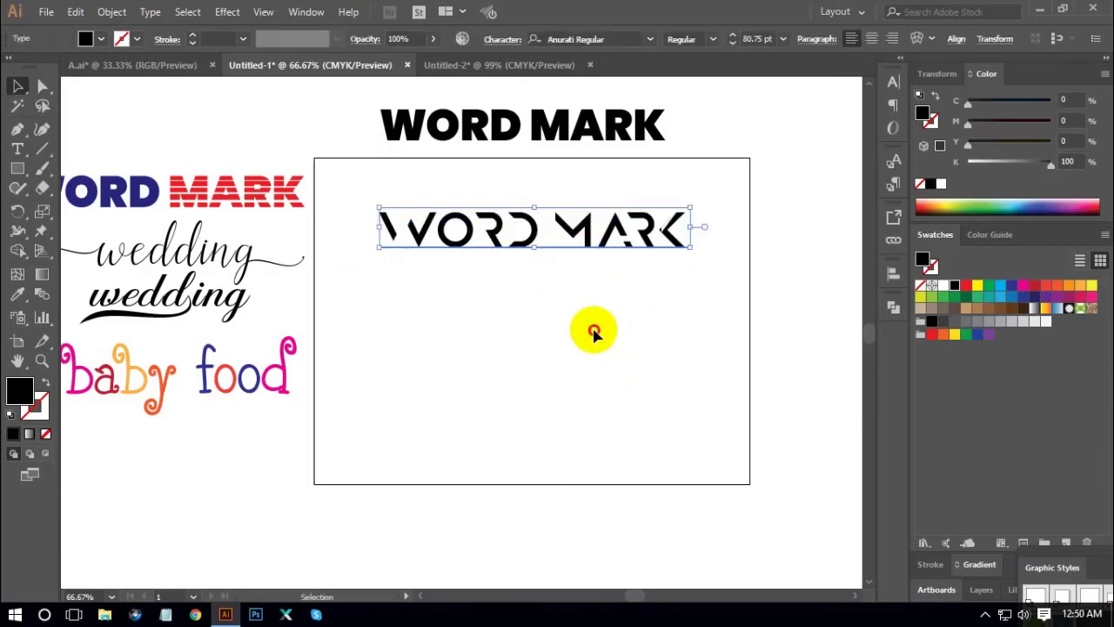
click(593, 334)
Convert the Anurati WORD MARK text to outlines and deselect it.
click(569, 226)
right_click(571, 225)
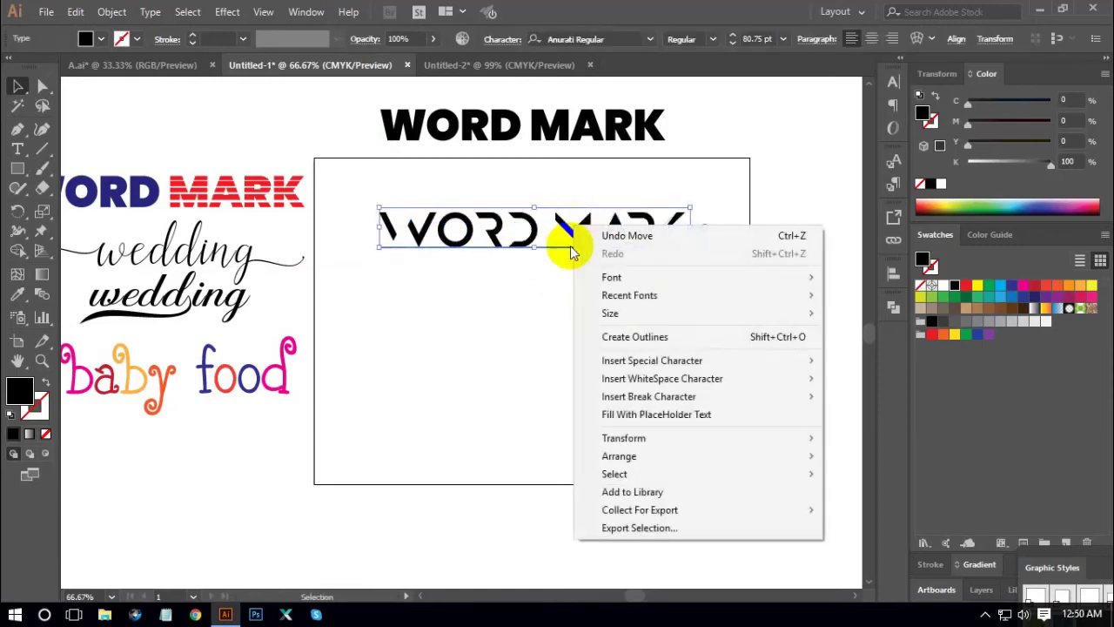
click(645, 338)
click(691, 313)
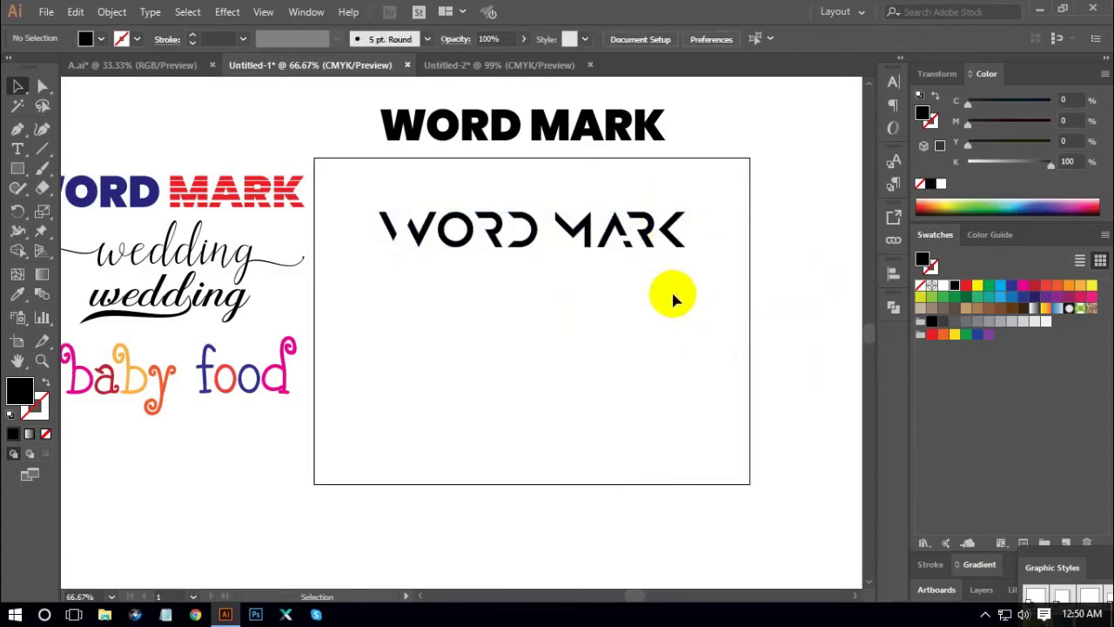
Move the outlined Anurati WORD MARK off the artboard, placing it beneath the baby food wordmark.
drag(609, 331, 636, 316)
drag(603, 218, 266, 442)
drag(369, 441, 356, 447)
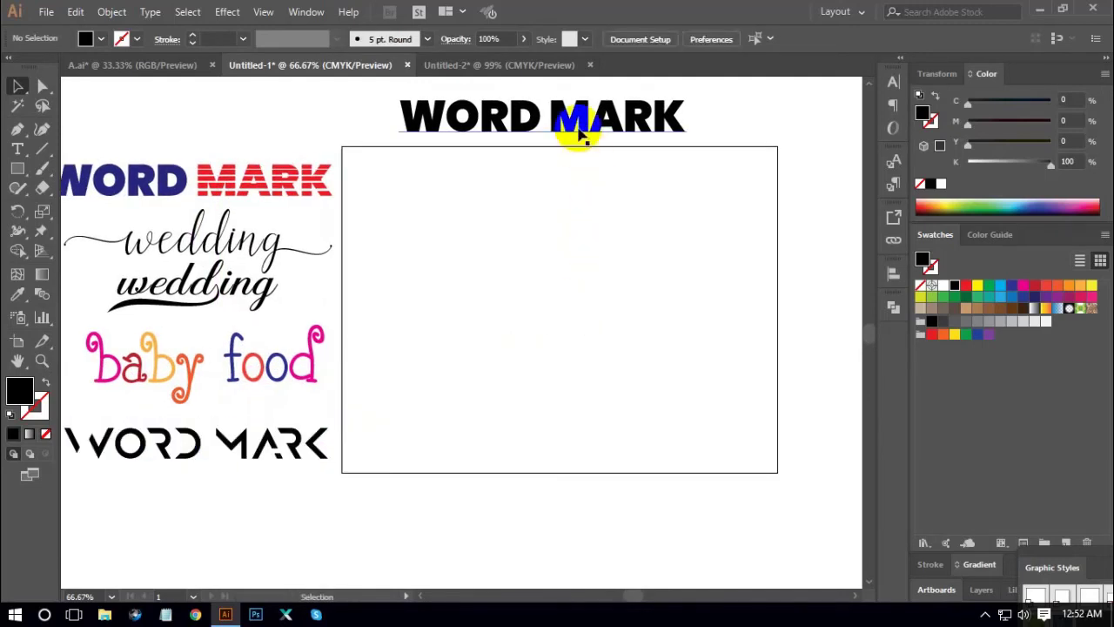
Duplicate the black Poppins WORD MARK text straight down into the upper half of the artboard.
drag(579, 122, 588, 233)
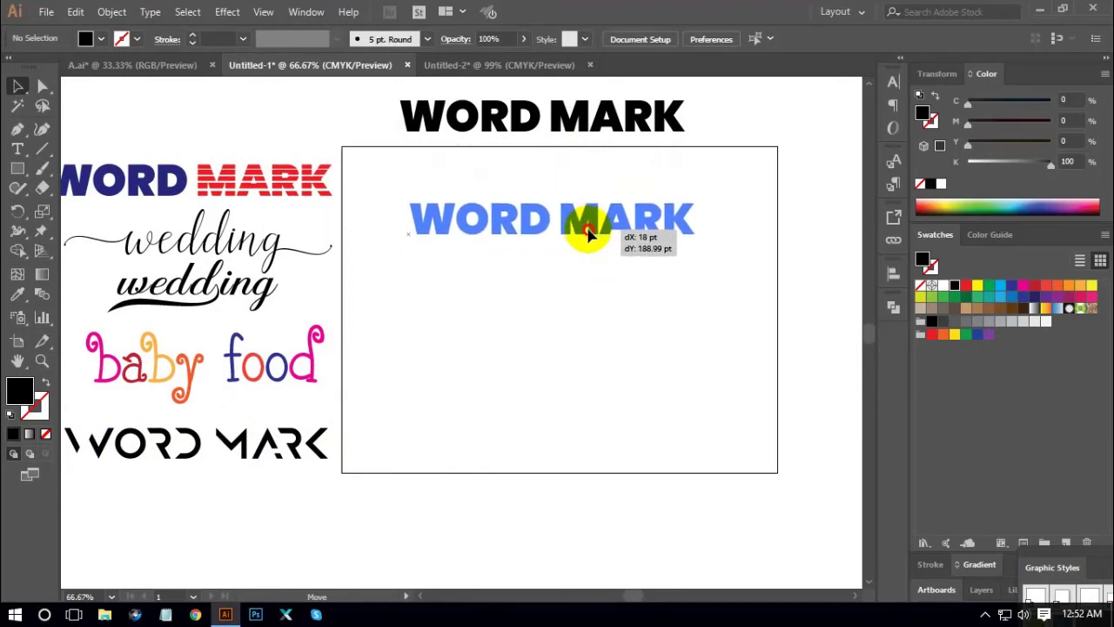
mouse_move(589, 241)
mouse_down()
mouse_move(613, 235)
mouse_move(604, 226)
mouse_move(594, 252)
mouse_up()
click(636, 331)
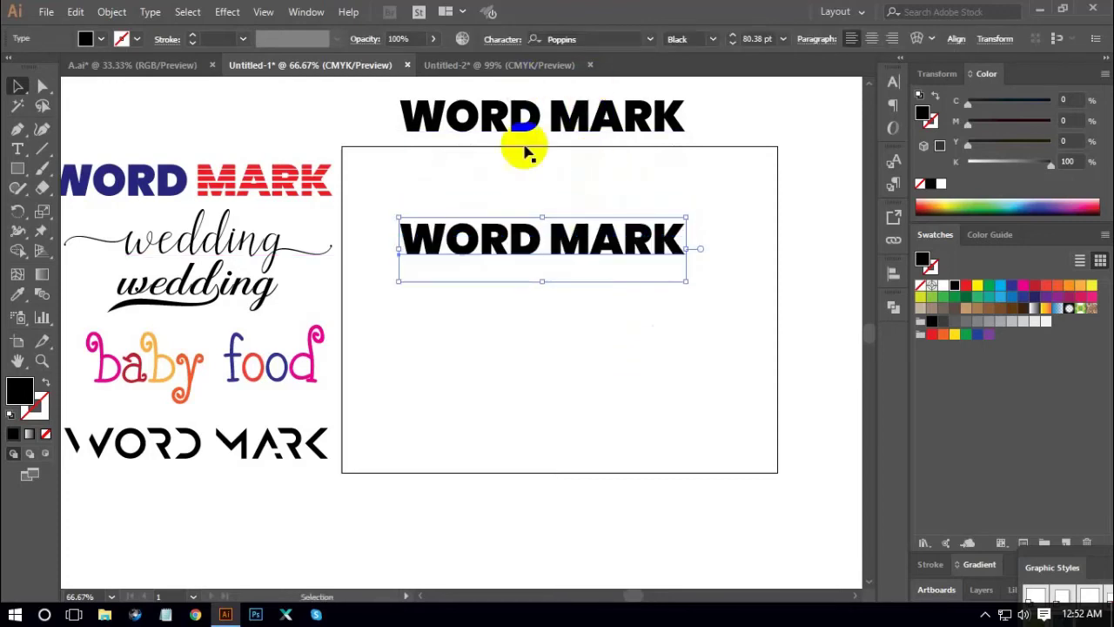
Change the WORD MARK text on the artboard to the Gesso font, enlarge it to about 112 pt and shift it slightly right.
click(587, 39)
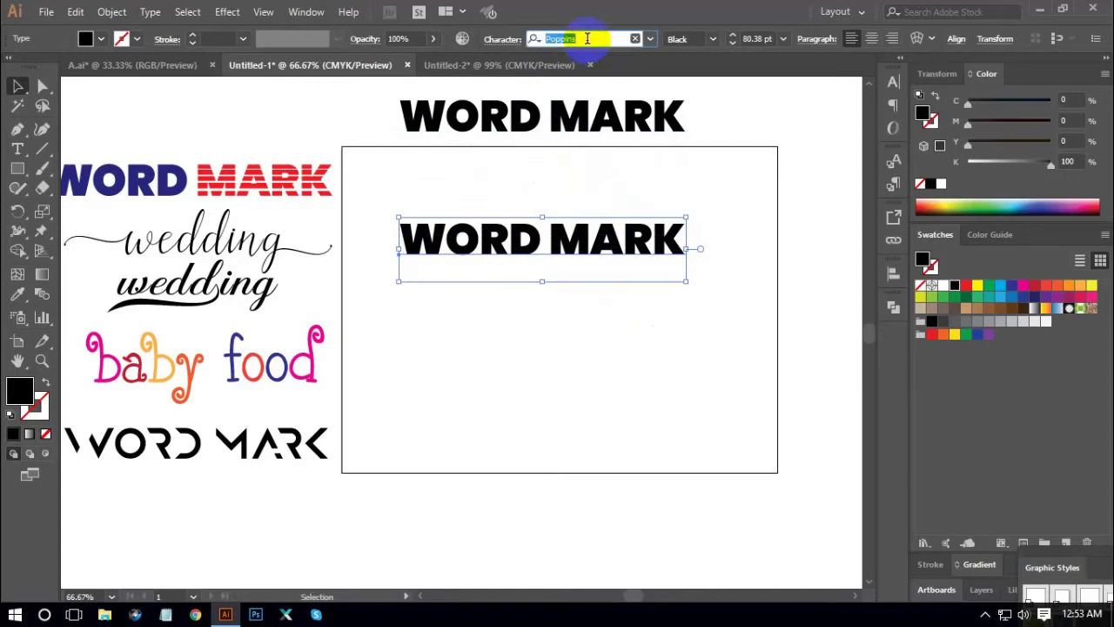
text(ges)
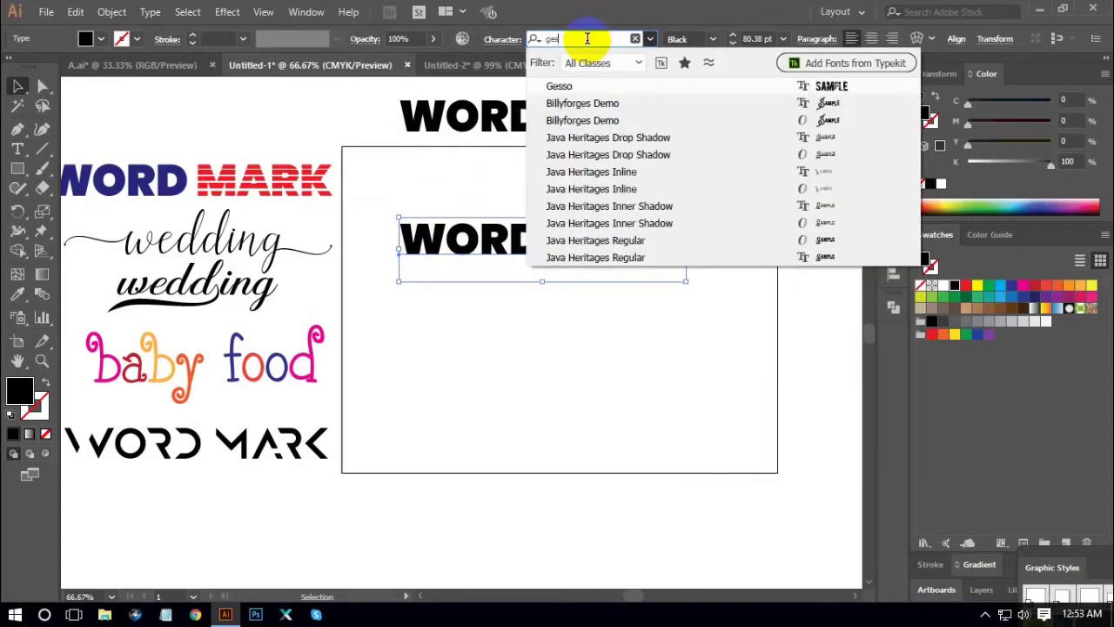
click(565, 86)
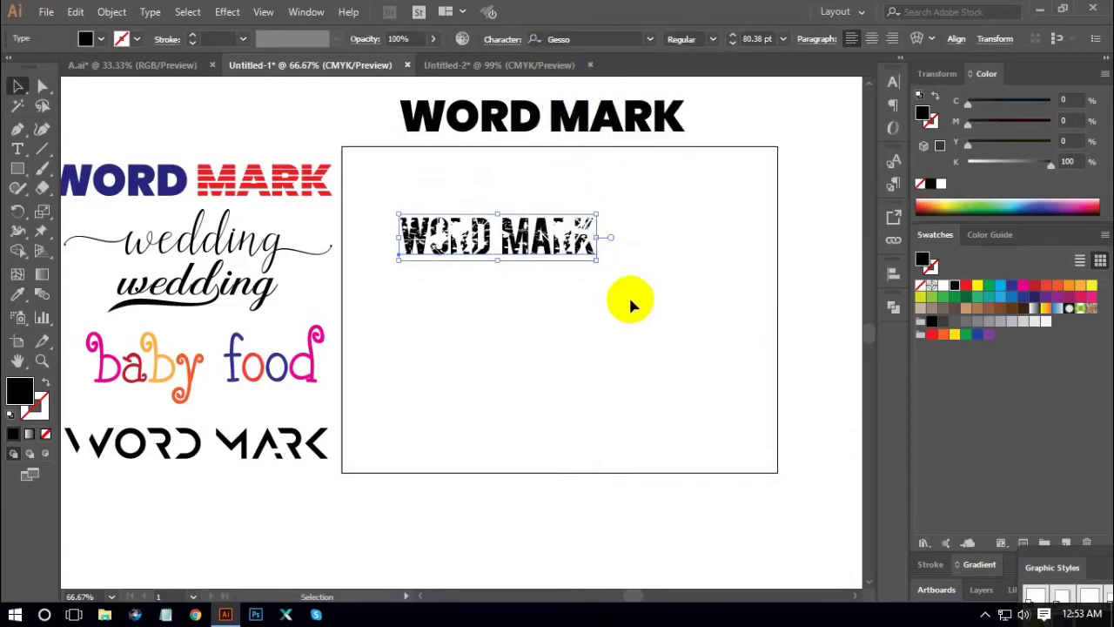
mouse_move(601, 236)
mouse_down()
mouse_move(634, 234)
mouse_move(599, 240)
mouse_up()
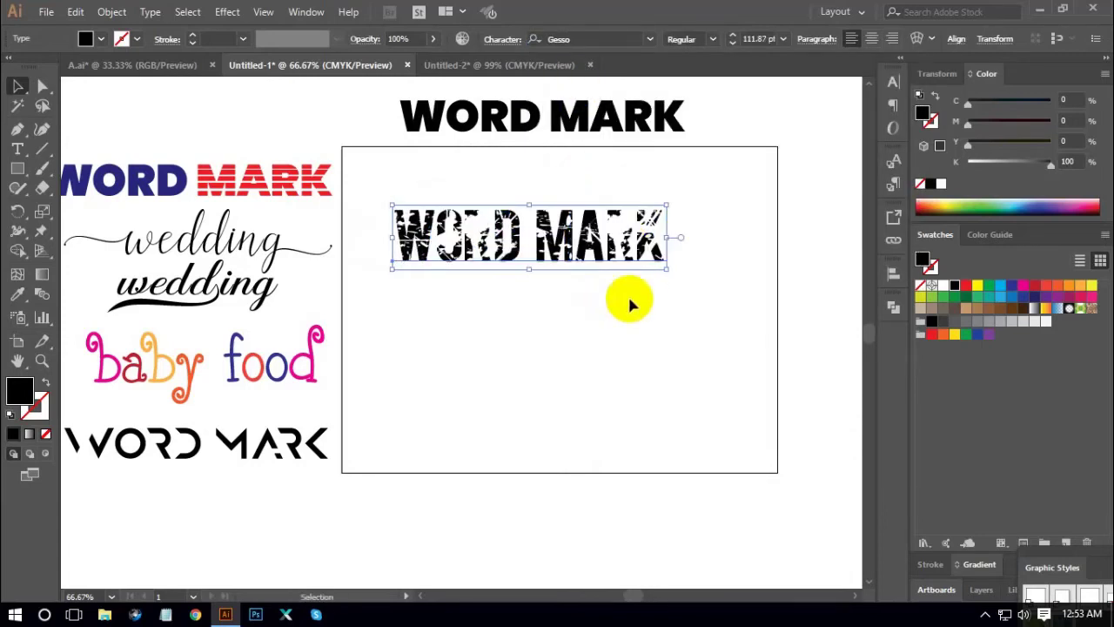
click(671, 324)
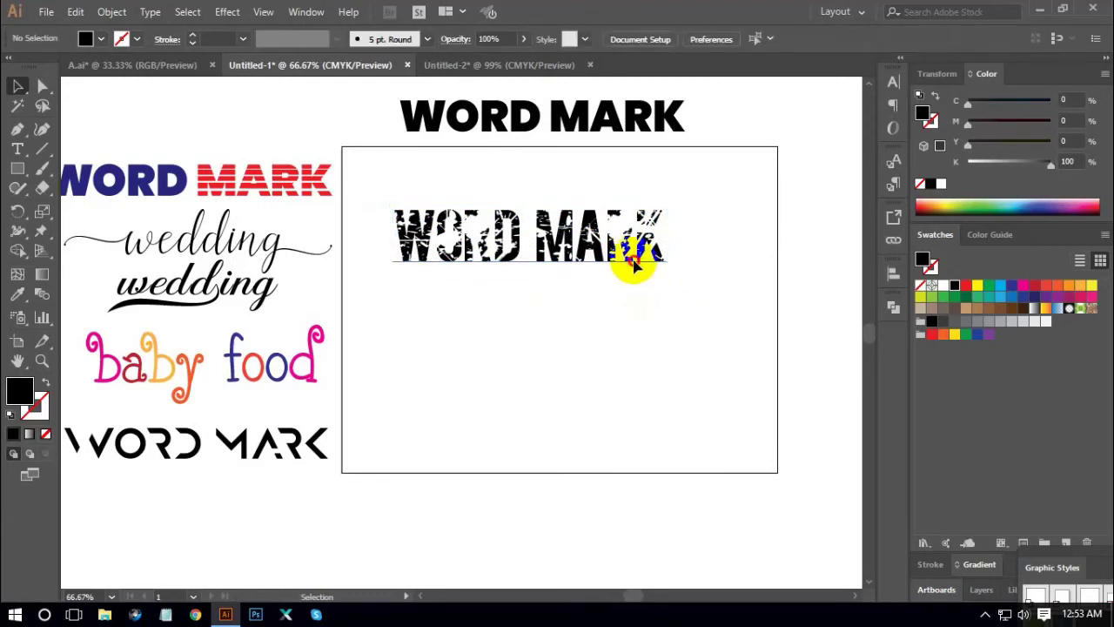
drag(632, 260, 643, 263)
click(614, 320)
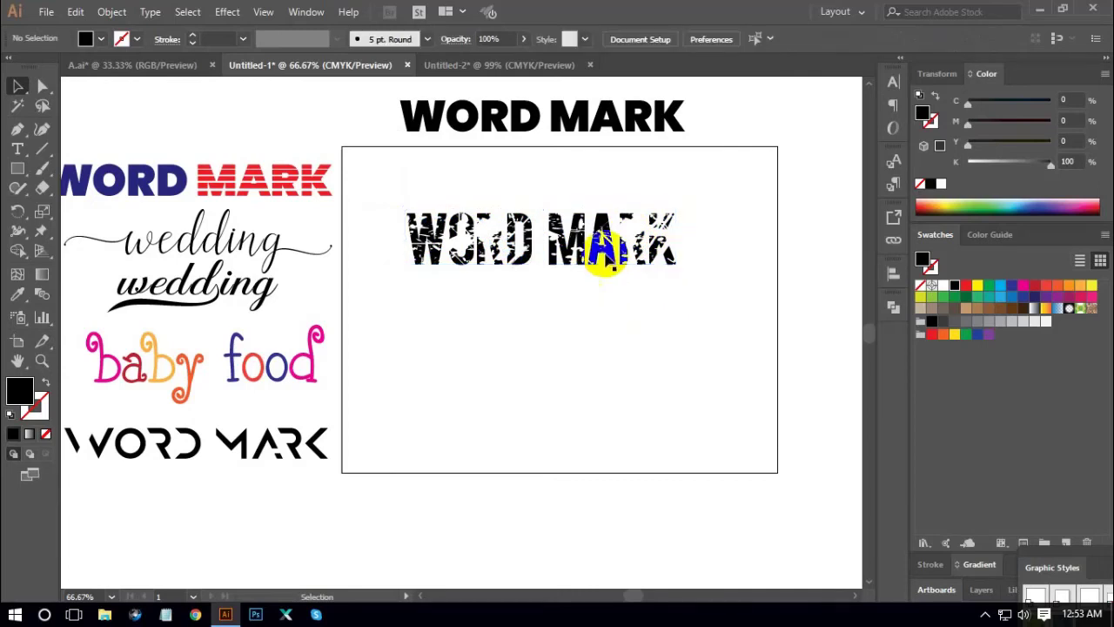
Place the Poppins WORD MARK in the artboard's lower half with a copy above the artboard, and move the Gesso text slightly up.
drag(570, 113, 586, 364)
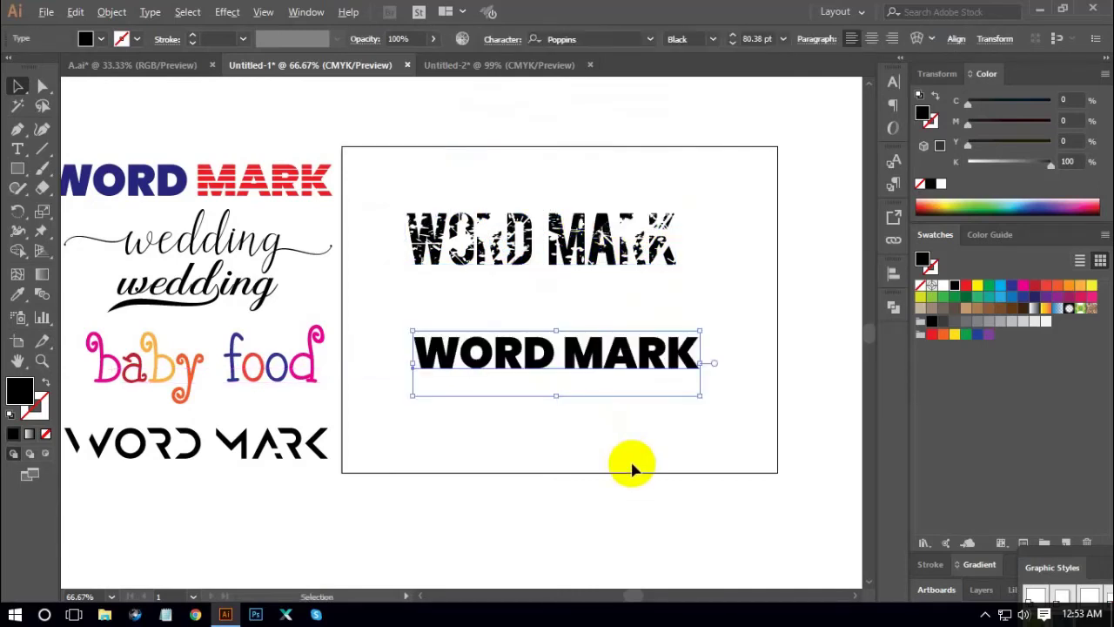
click(635, 465)
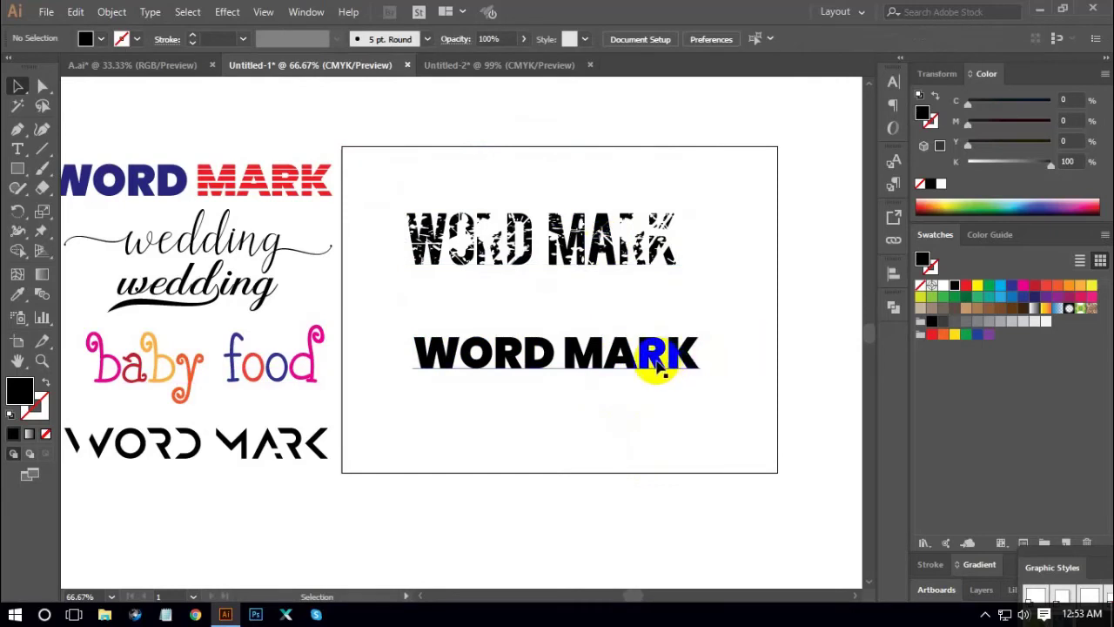
drag(657, 365, 658, 116)
click(716, 340)
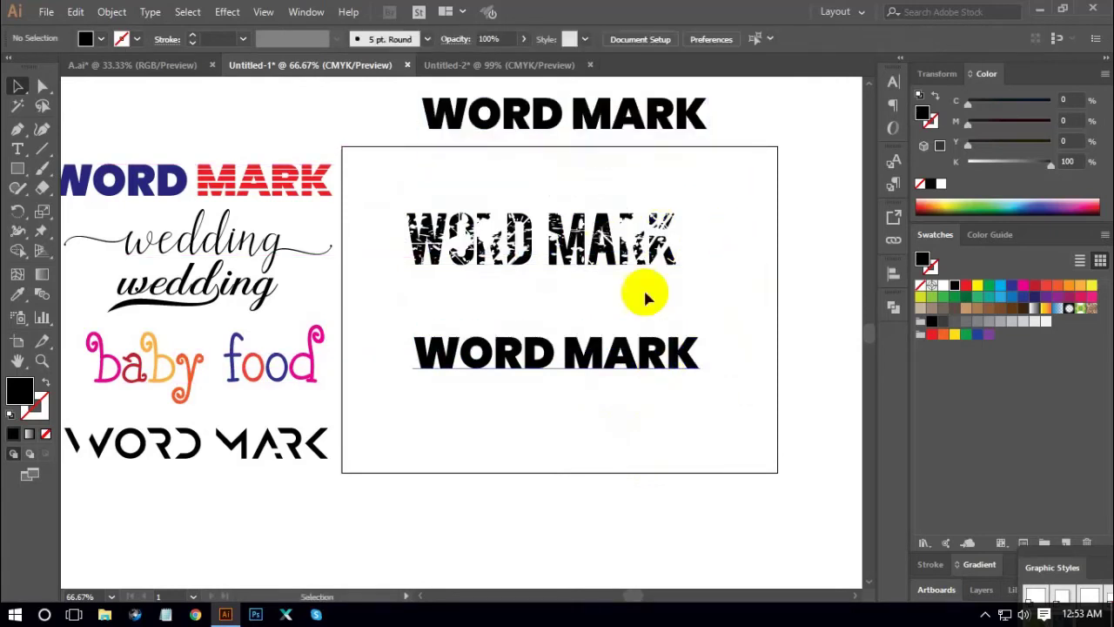
drag(637, 242, 640, 224)
click(713, 296)
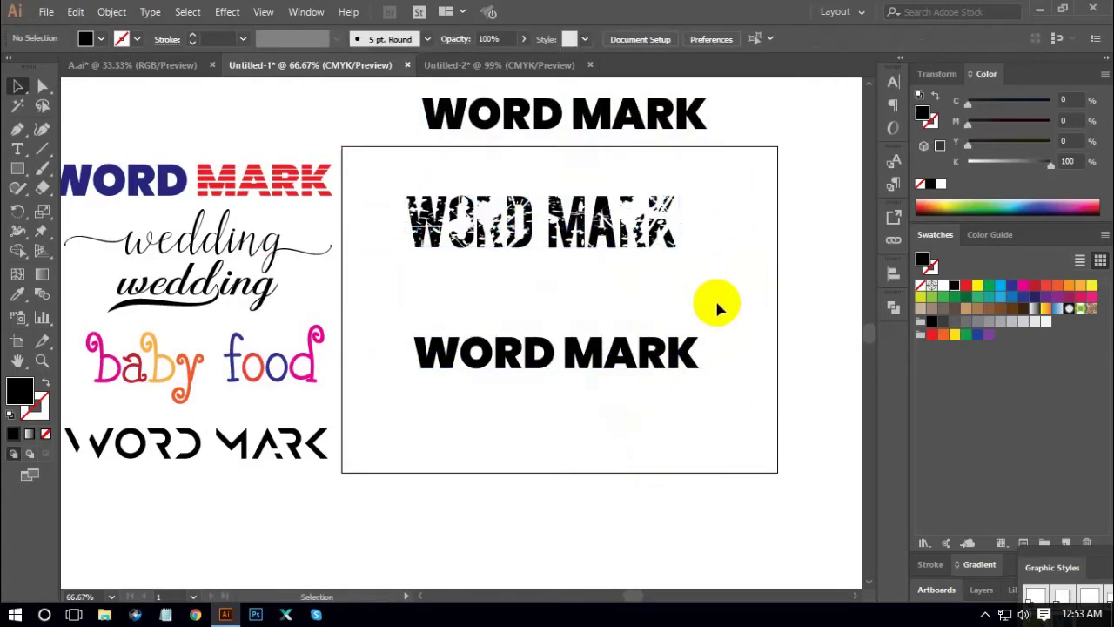
Convert the lower Poppins WORD MARK text to outlines and enlarge it to about 542 pt wide.
click(620, 350)
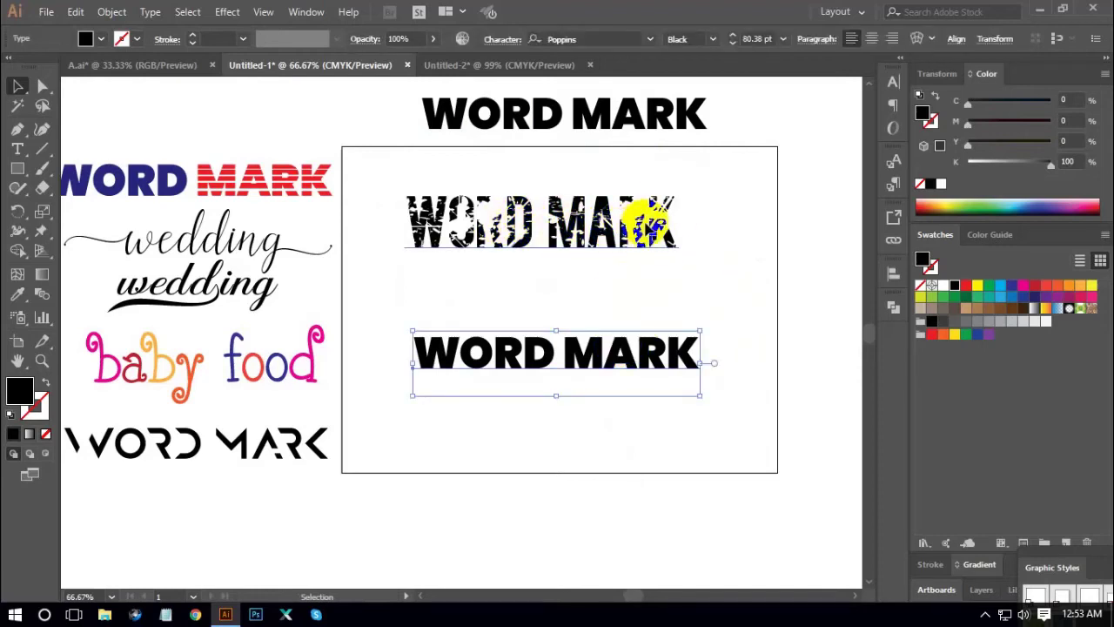
right_click(627, 364)
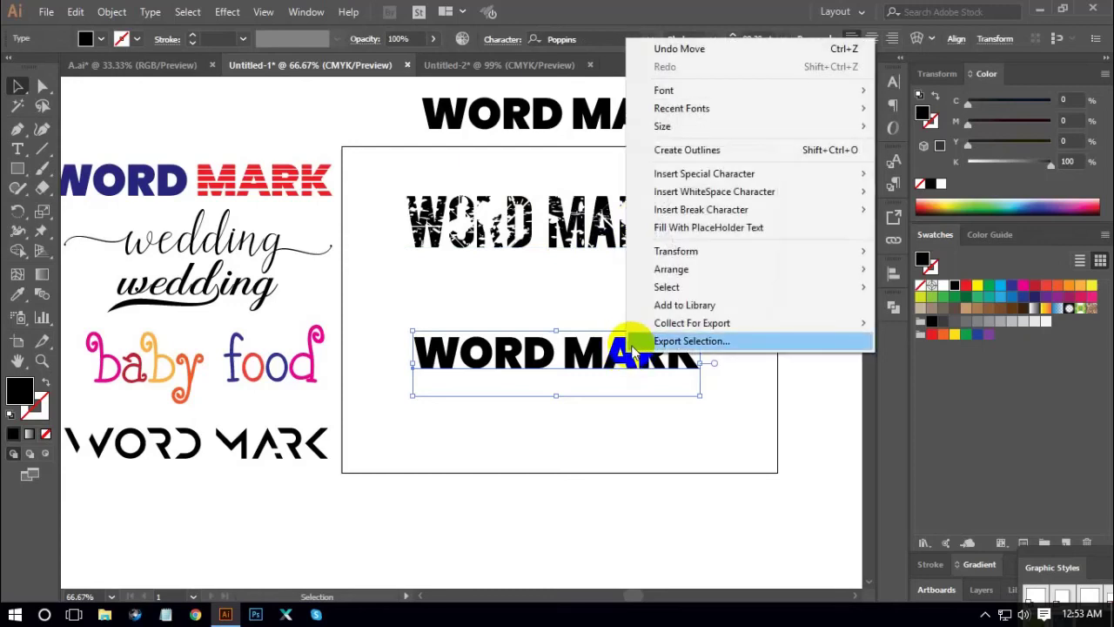
click(589, 298)
click(635, 362)
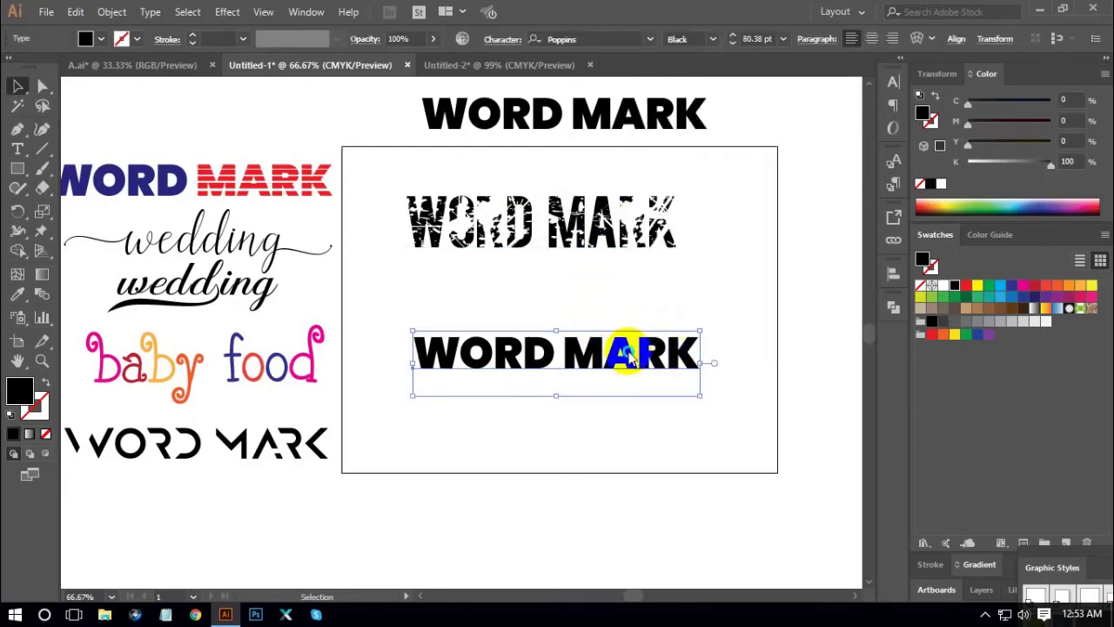
right_click(628, 358)
click(667, 148)
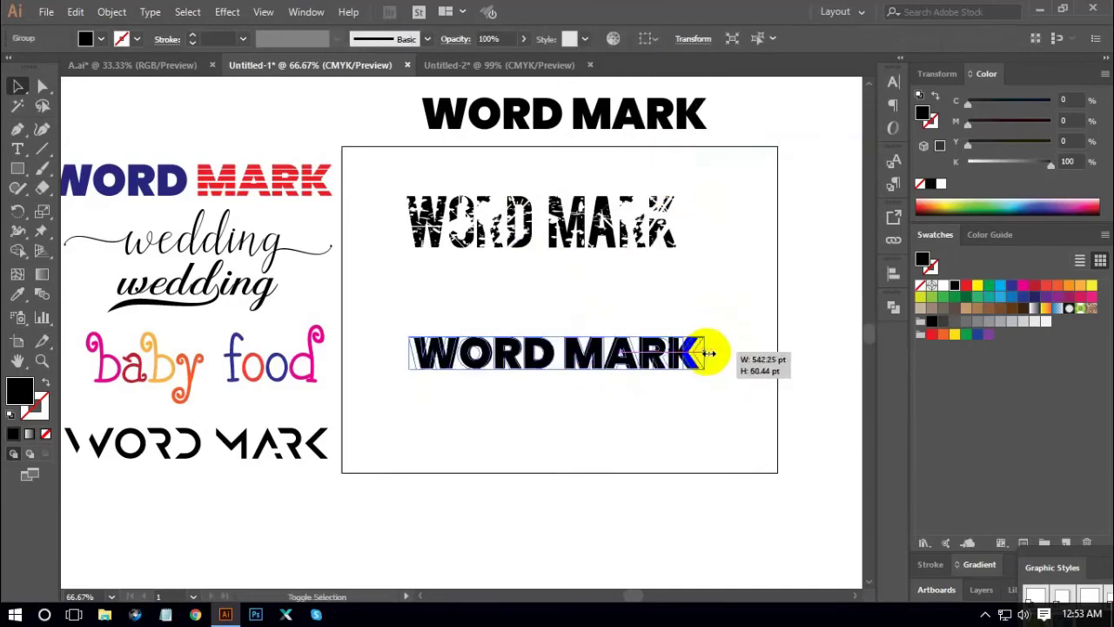
Move the Gesso WORD MARK off the artboard beneath the Anurati version and shift the outlined WORD MARK slightly up.
drag(651, 231, 222, 523)
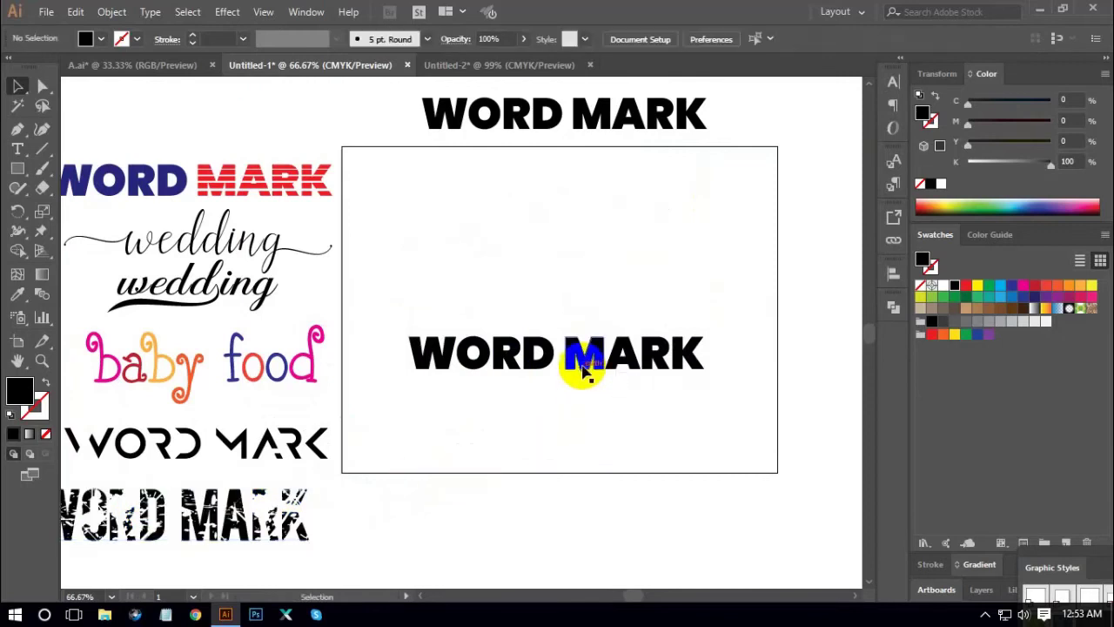
drag(580, 361, 620, 404)
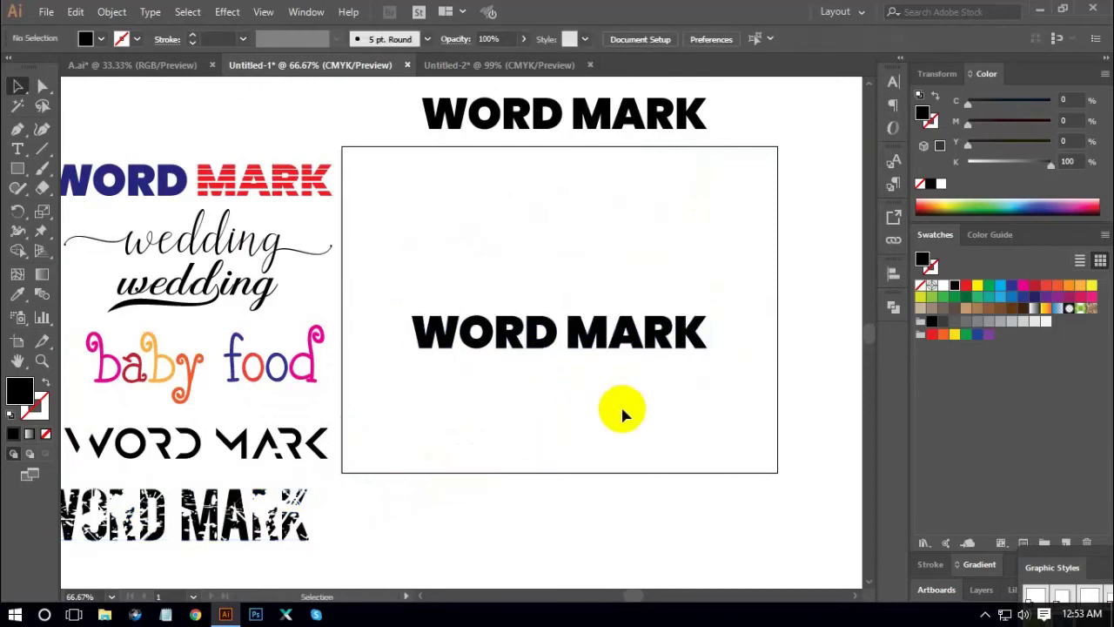
Copy the whole speckled grunge texture from the Untitled-2 document and return to Untitled-1.
click(497, 66)
key(ctrl+a)
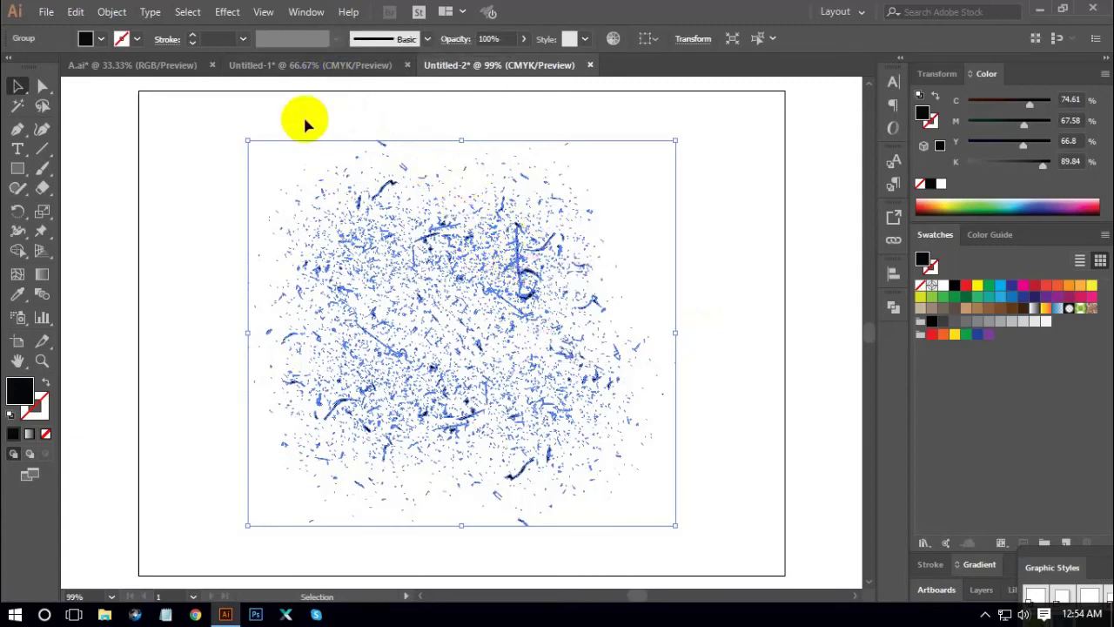
click(346, 71)
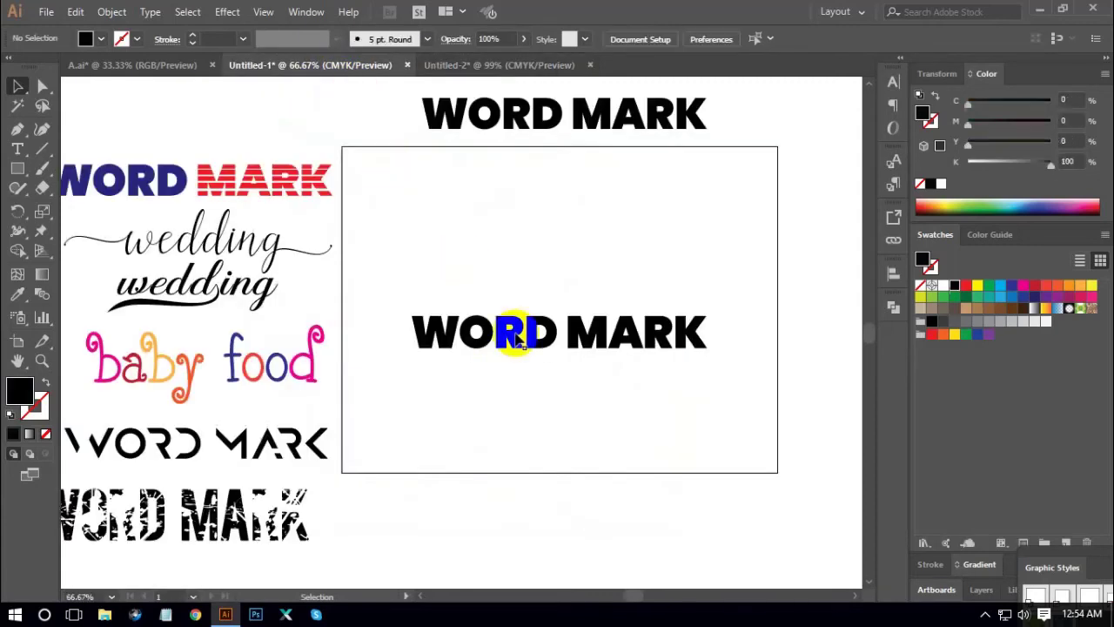
drag(649, 410, 560, 391)
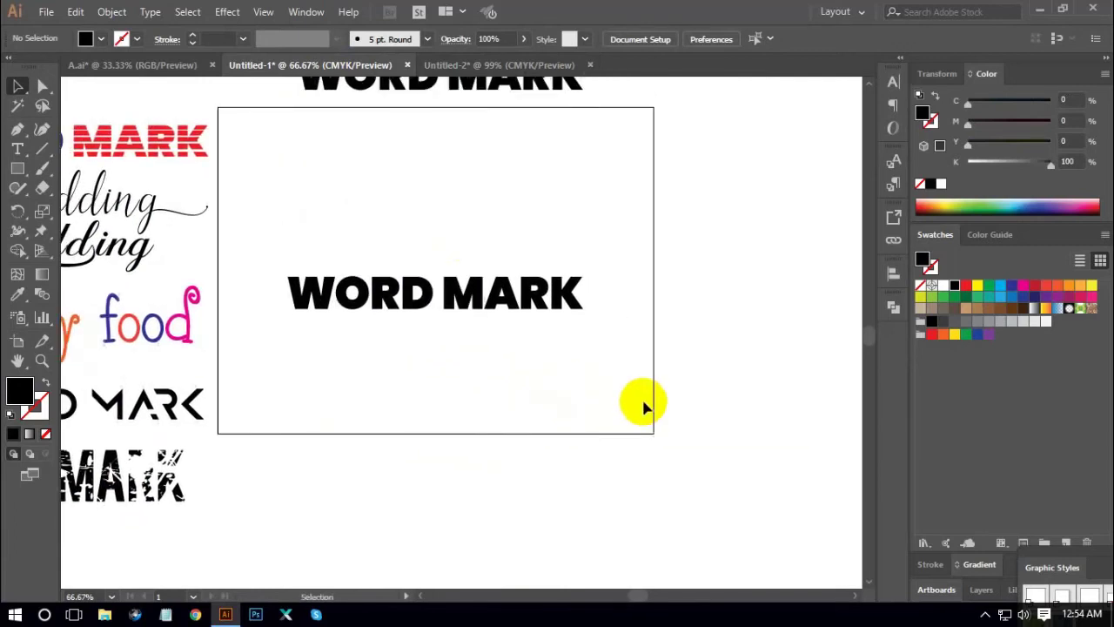
key(ctrl+v)
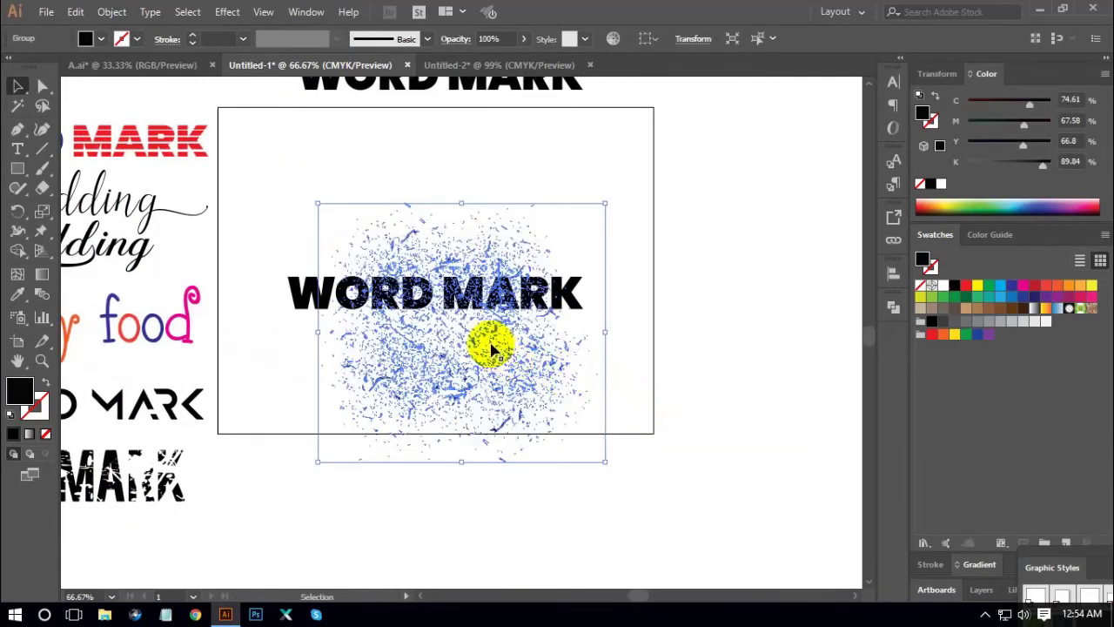
drag(490, 348, 744, 461)
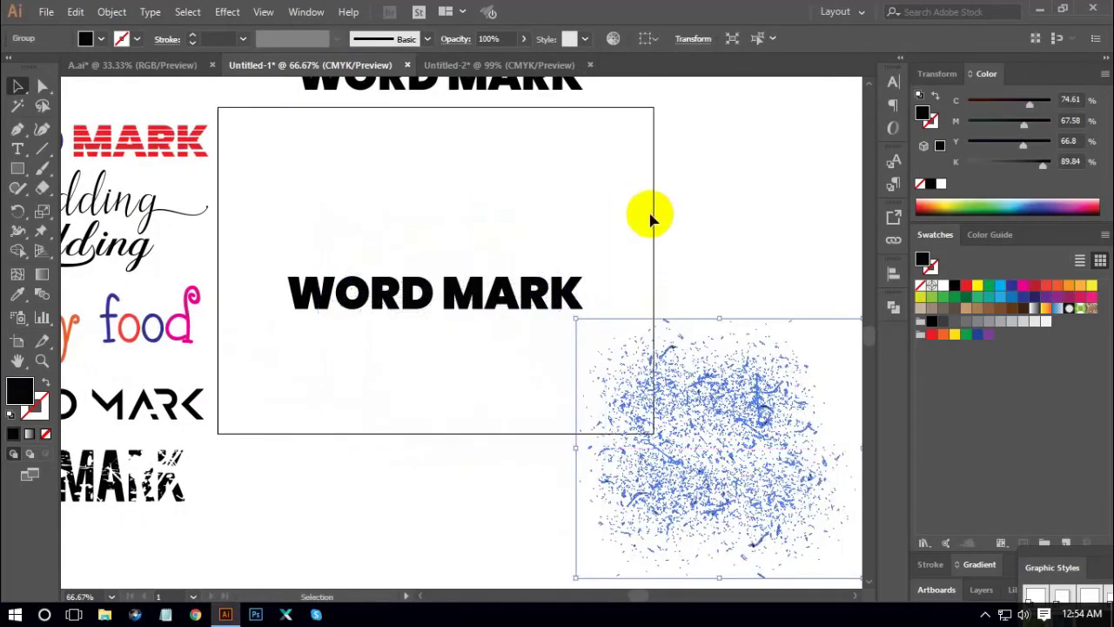
click(652, 217)
drag(708, 397, 665, 423)
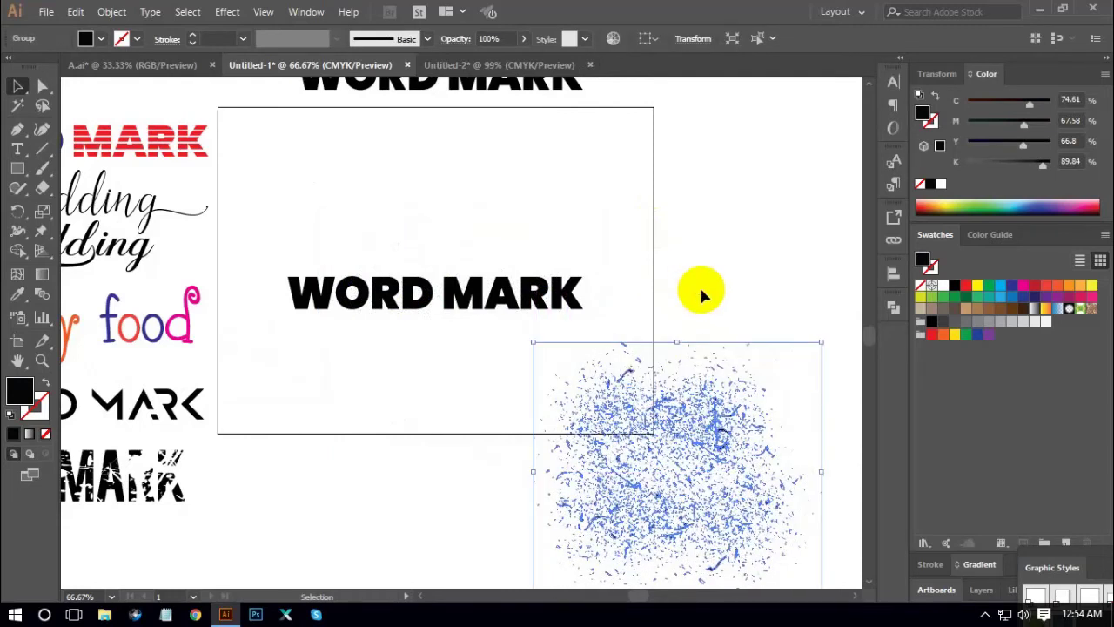
click(704, 293)
click(687, 434)
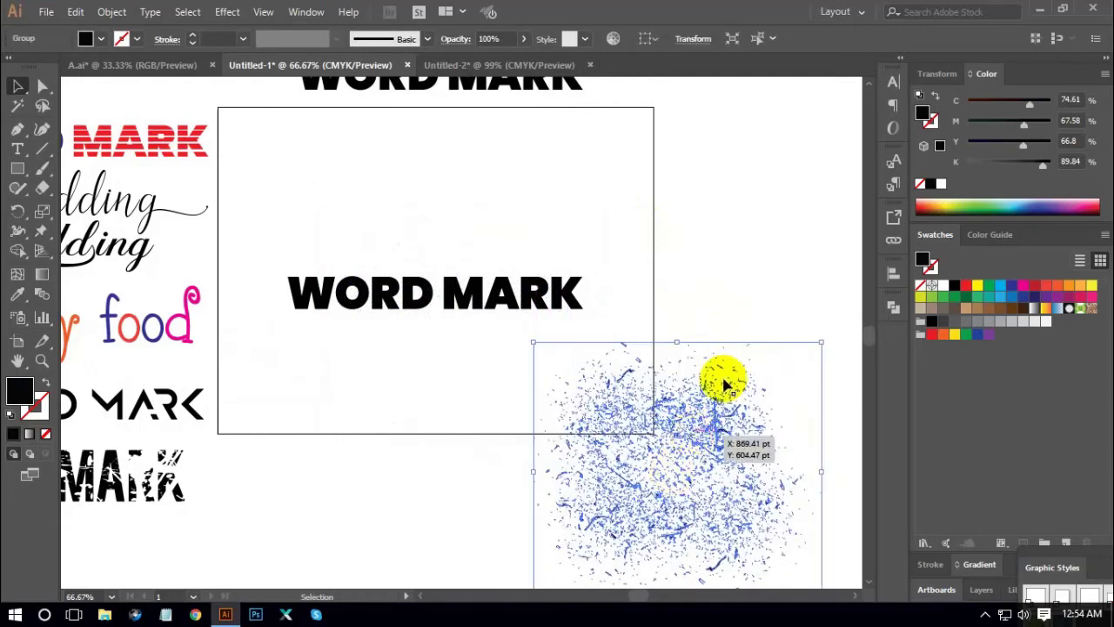
key(a)
key(Delete)
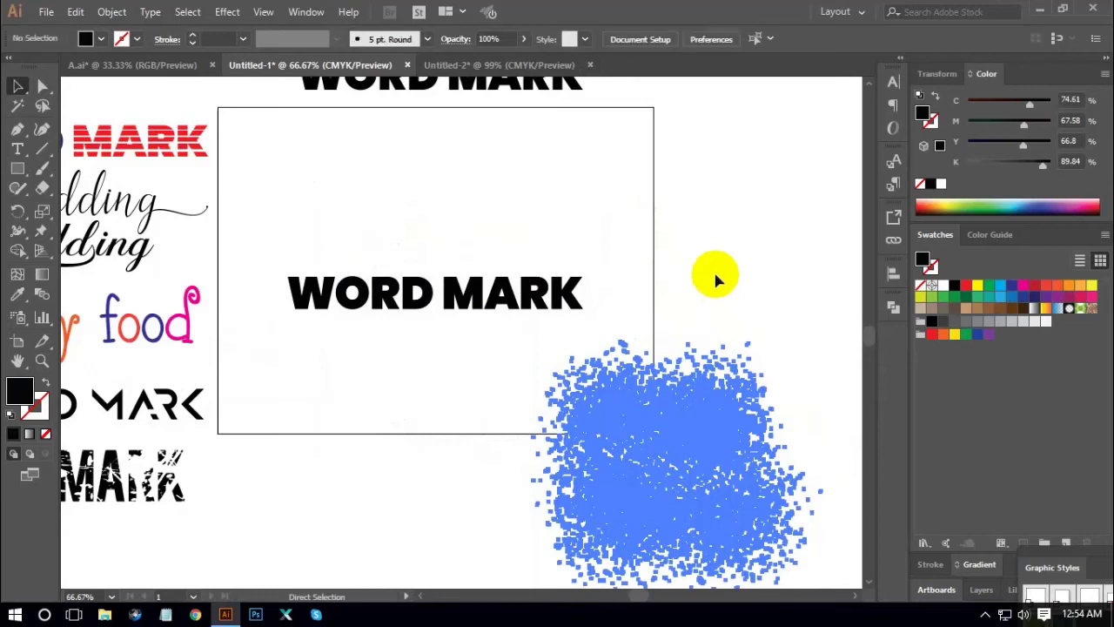
Shift the outlined WORD MARK slightly right, then show the Transparency settings and dock them with the other collapsed panels.
mouse_move(562, 298)
mouse_down()
mouse_move(551, 293)
mouse_move(572, 295)
mouse_up()
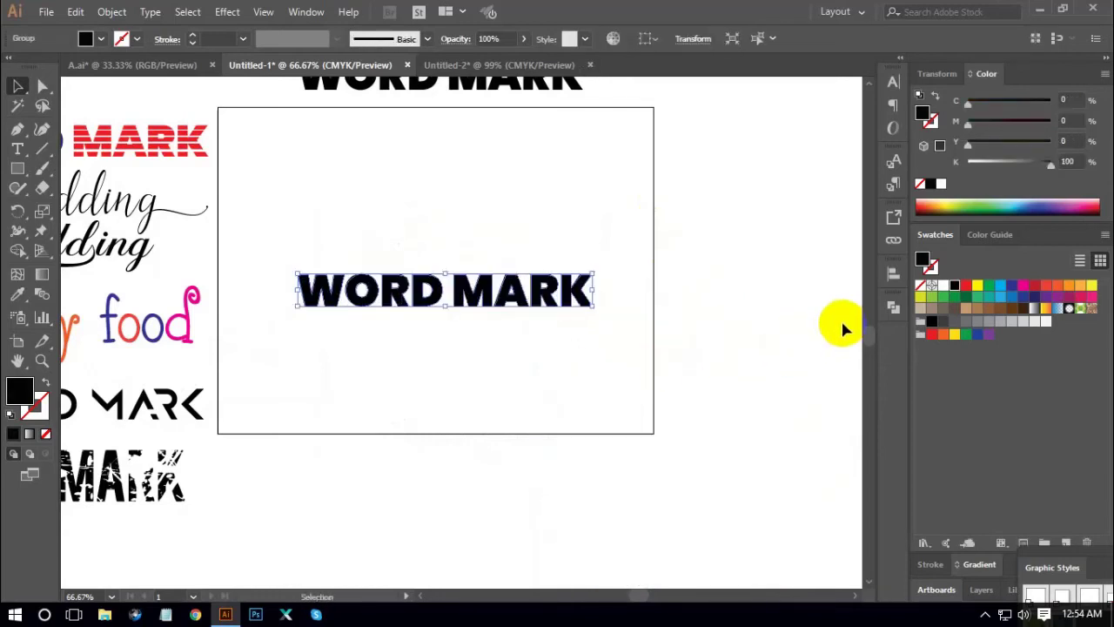
click(306, 12)
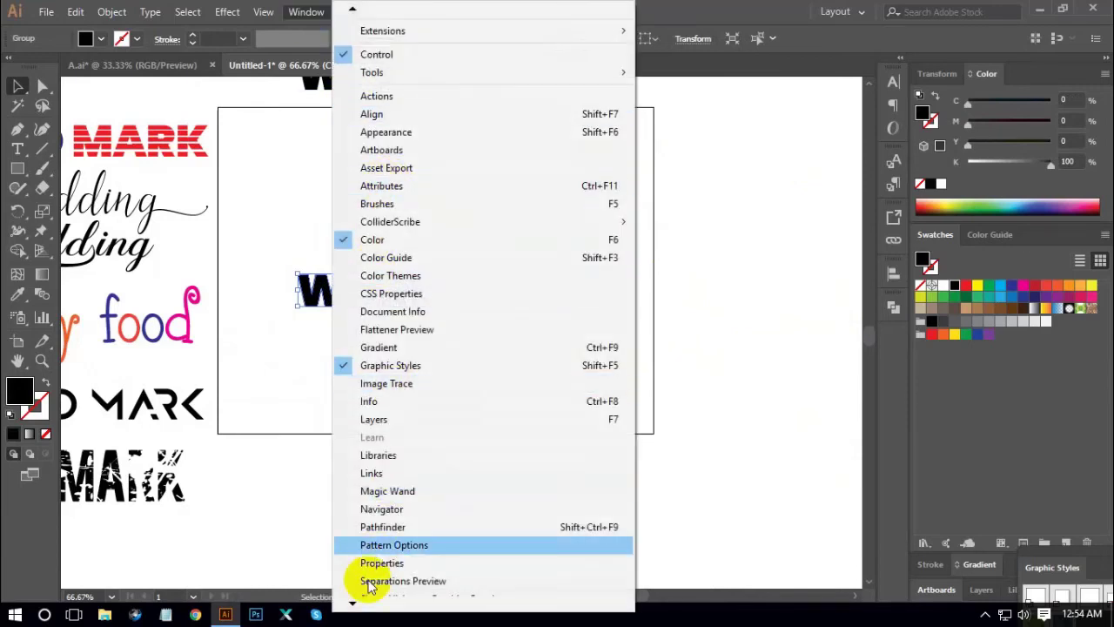
mouse_move(352, 602)
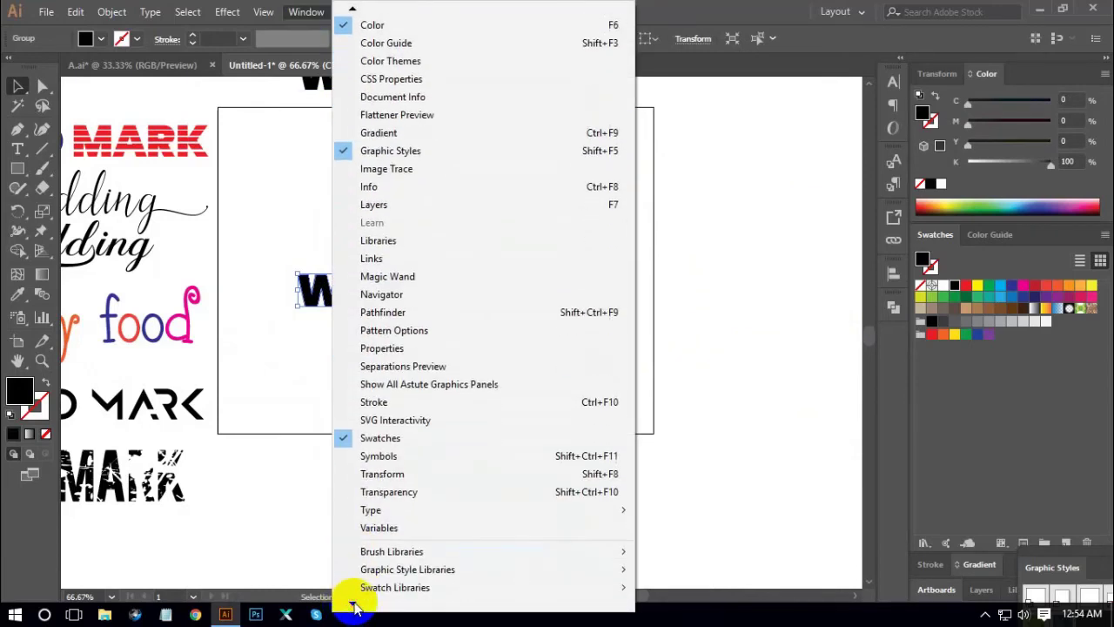
click(391, 421)
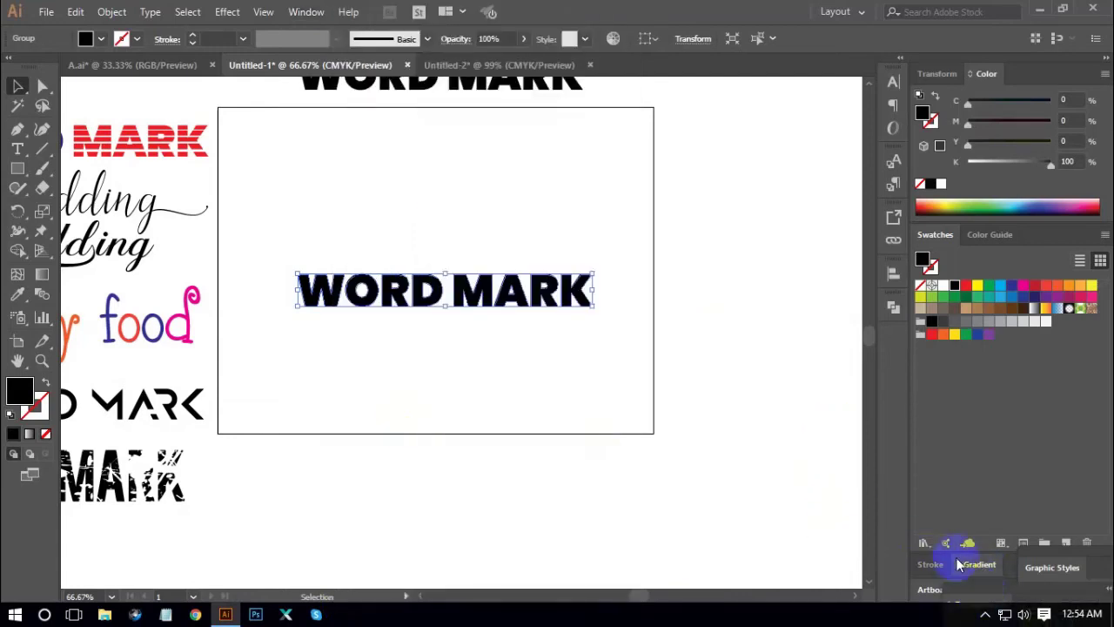
drag(977, 595, 896, 346)
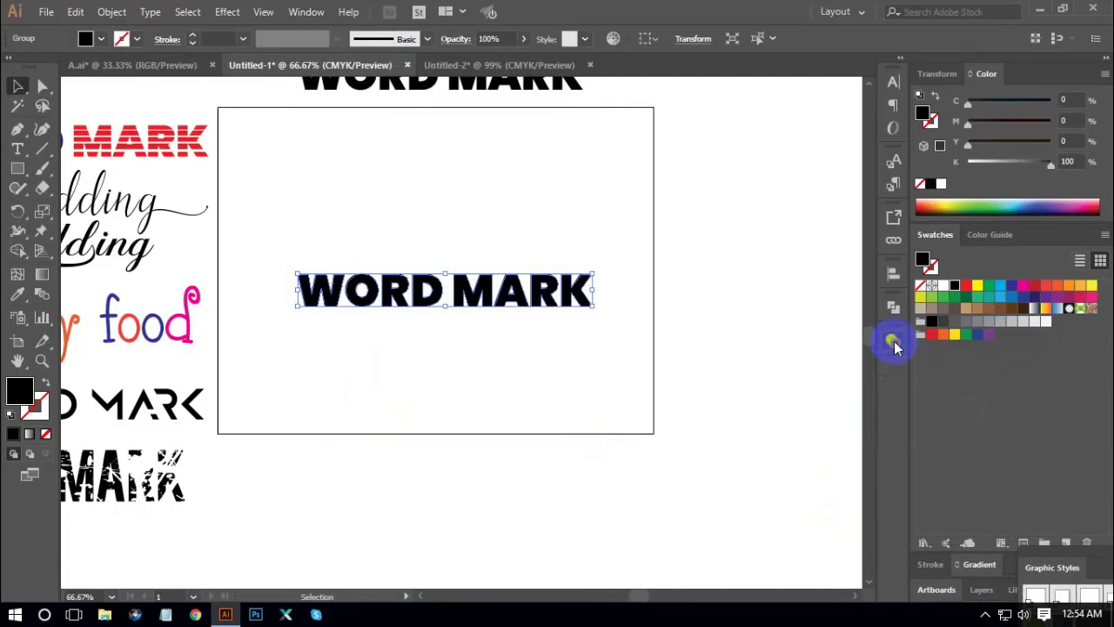
click(894, 342)
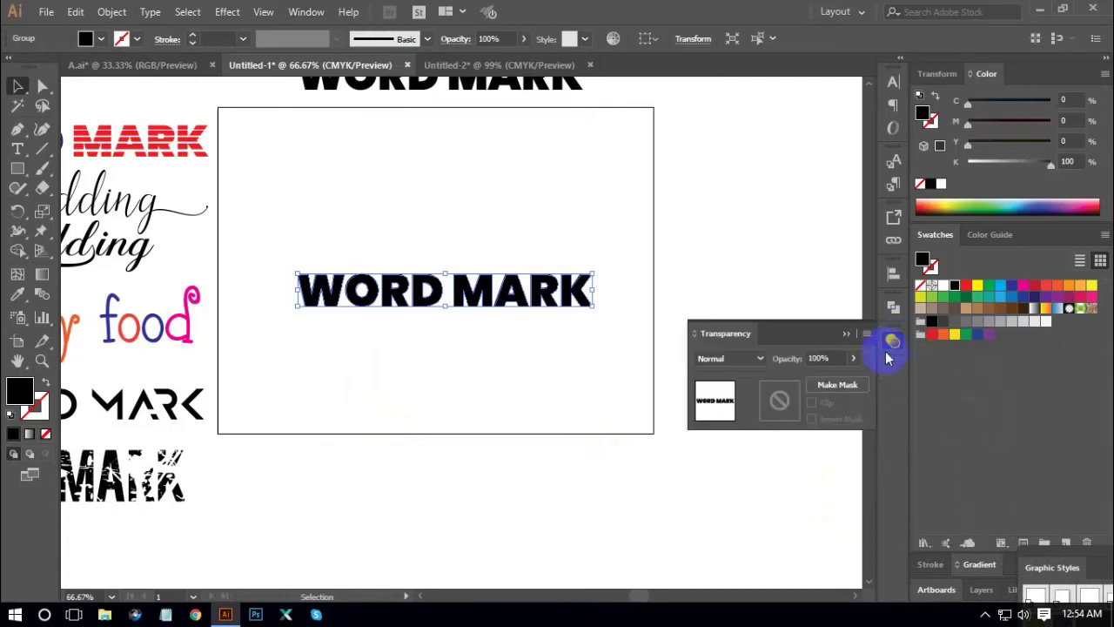
Make an opacity mask for the outlined WORD MARK with Clip turned off.
drag(713, 396, 509, 287)
click(825, 388)
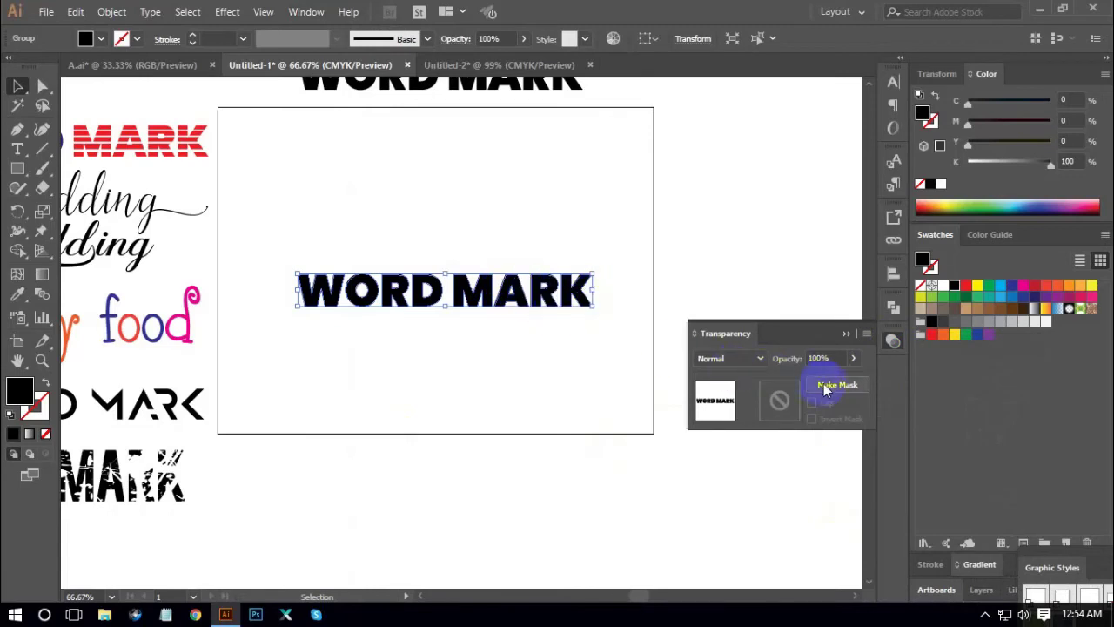
click(837, 385)
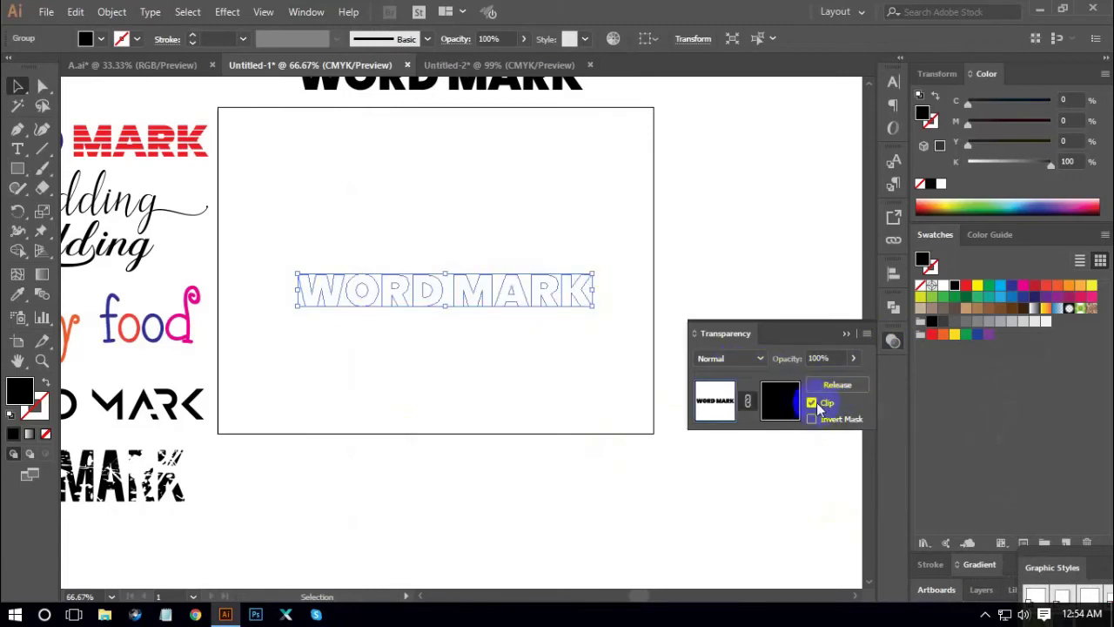
click(812, 403)
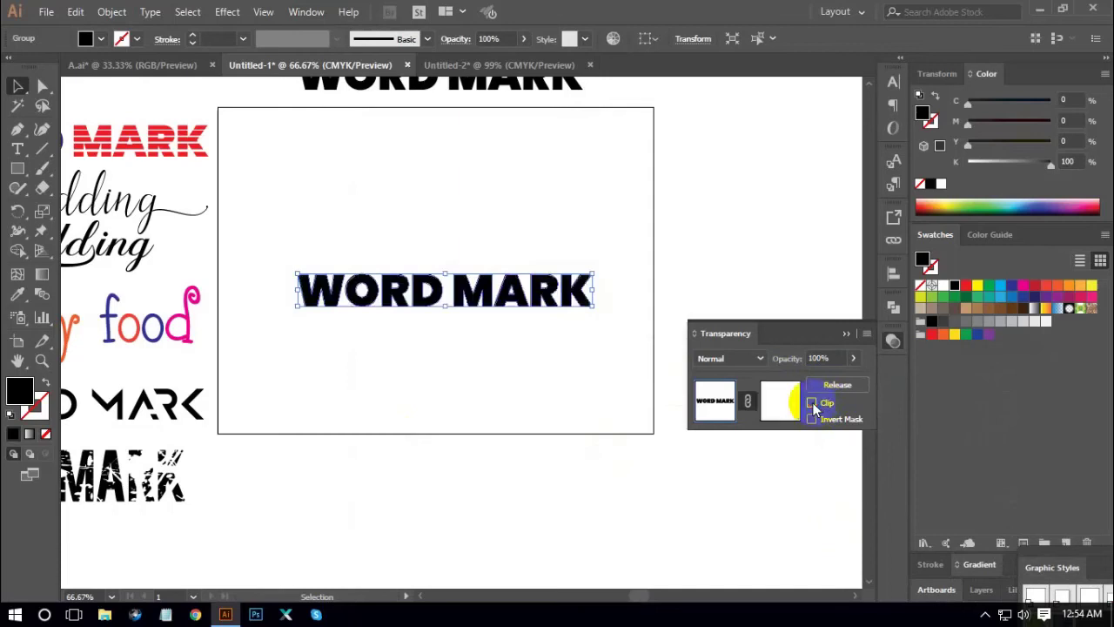
click(715, 400)
click(761, 399)
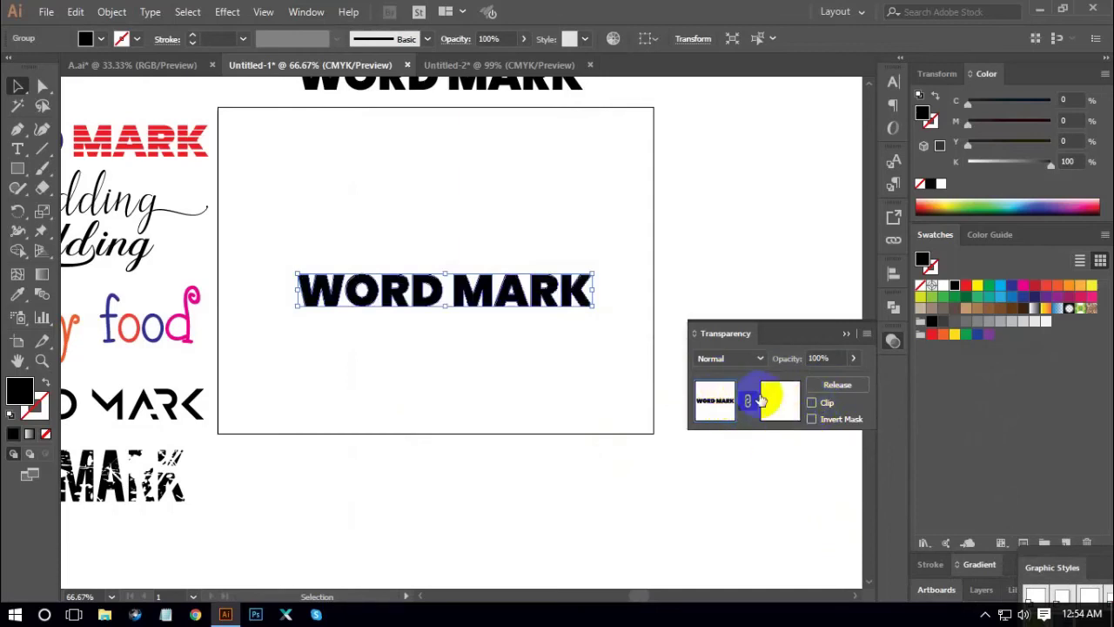
click(729, 403)
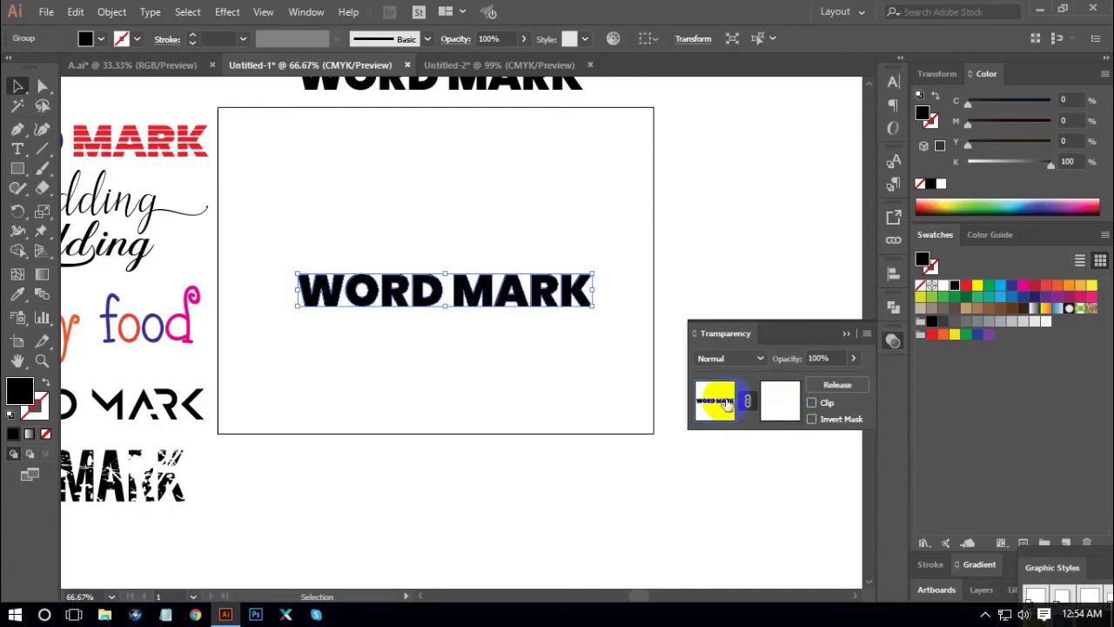
Paste the grunge texture into the outlined WORD MARK's opacity mask and move it over the lettering.
click(781, 402)
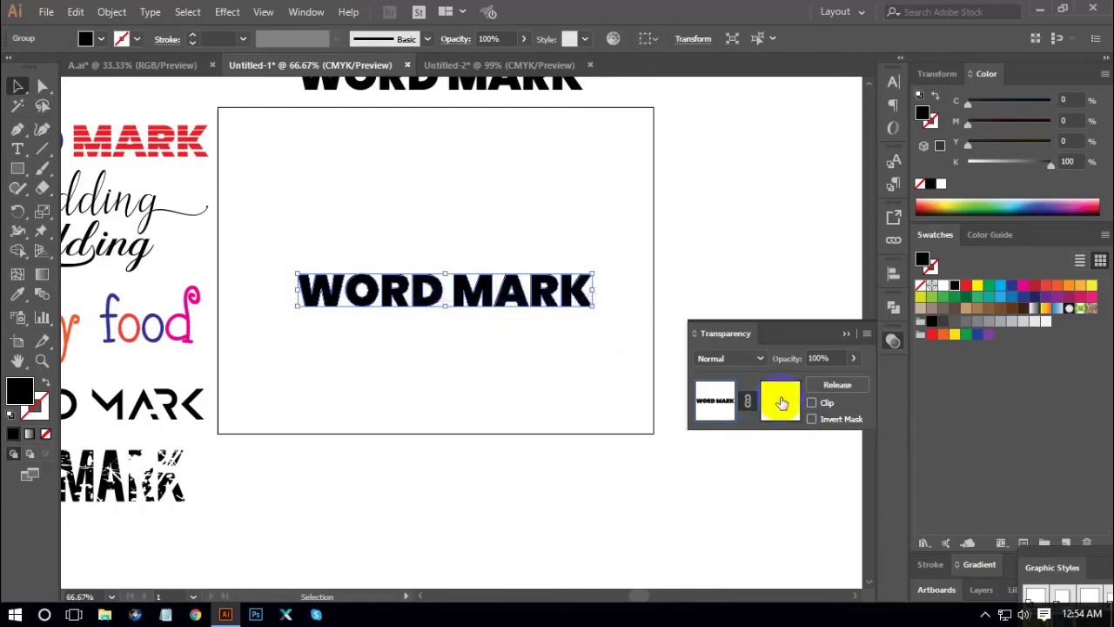
click(781, 402)
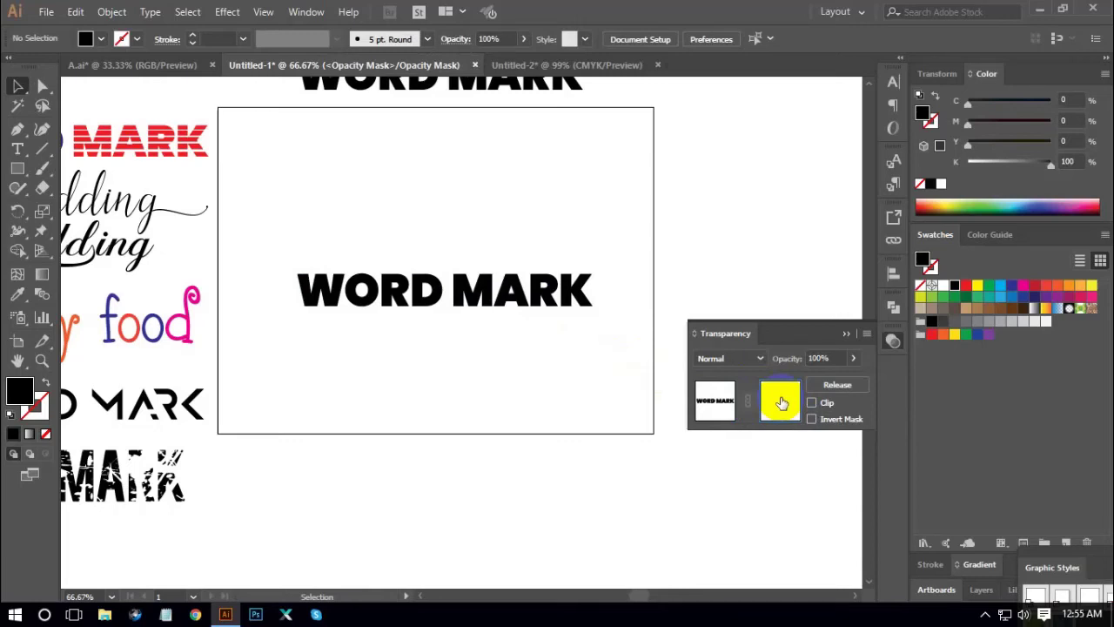
key(ctrl+v)
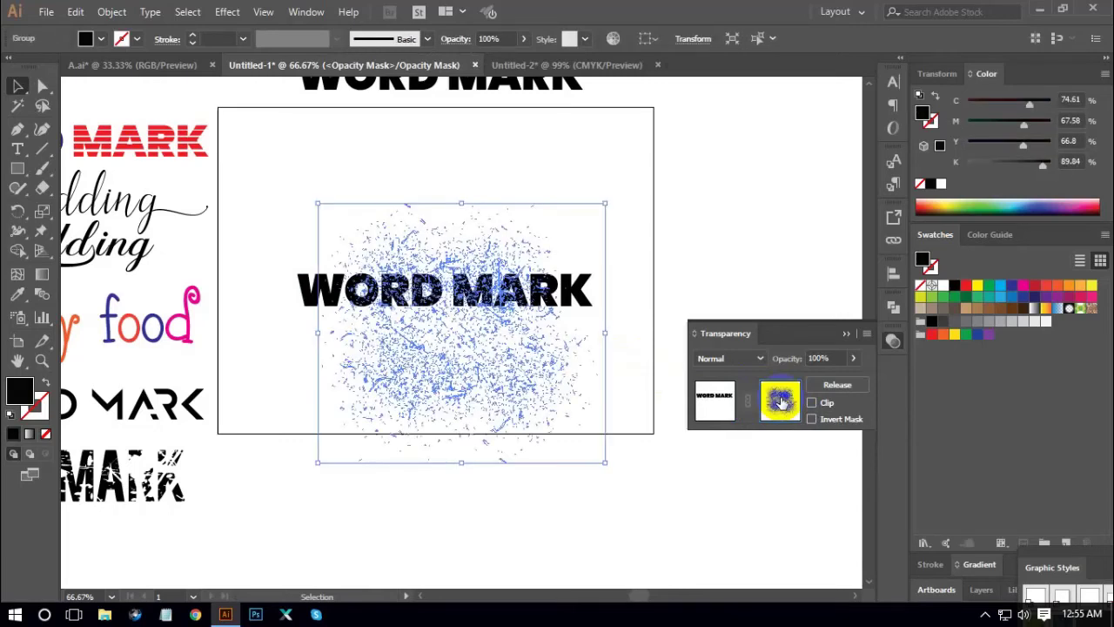
drag(532, 368, 609, 323)
drag(515, 348, 583, 341)
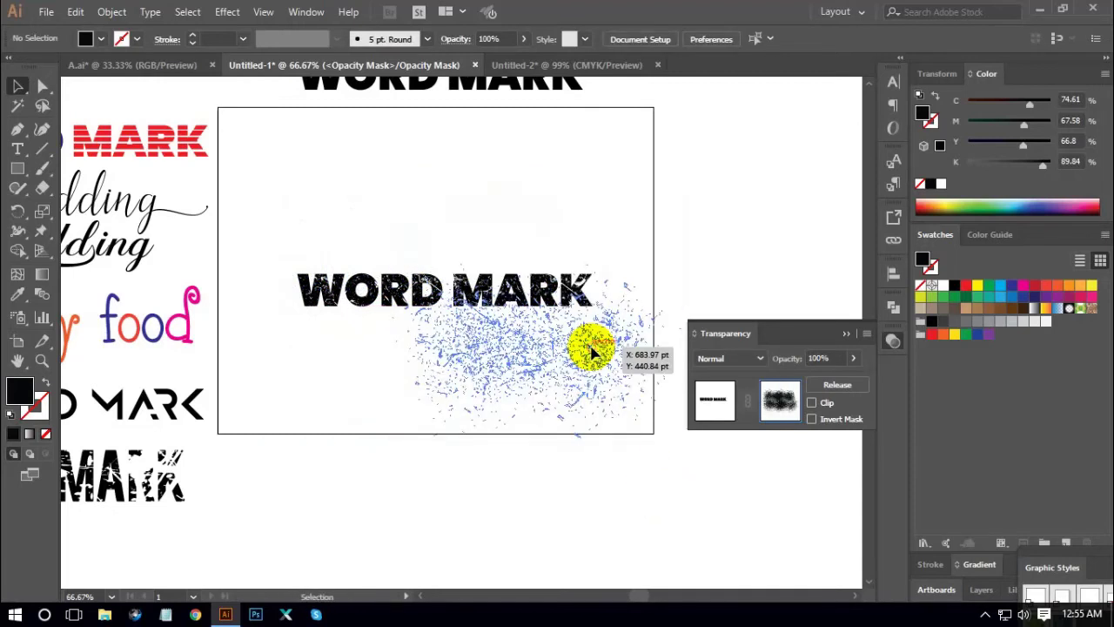
click(640, 515)
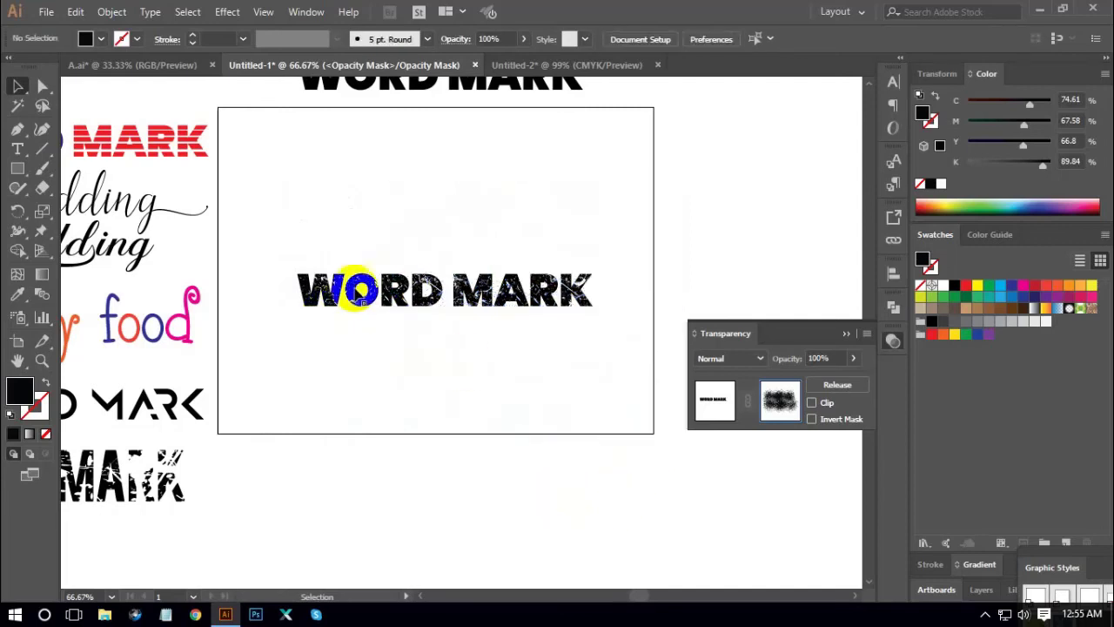
Reposition the texture inside the mask to spread the distress pattern across all letters of WORD MARK.
drag(598, 364, 441, 322)
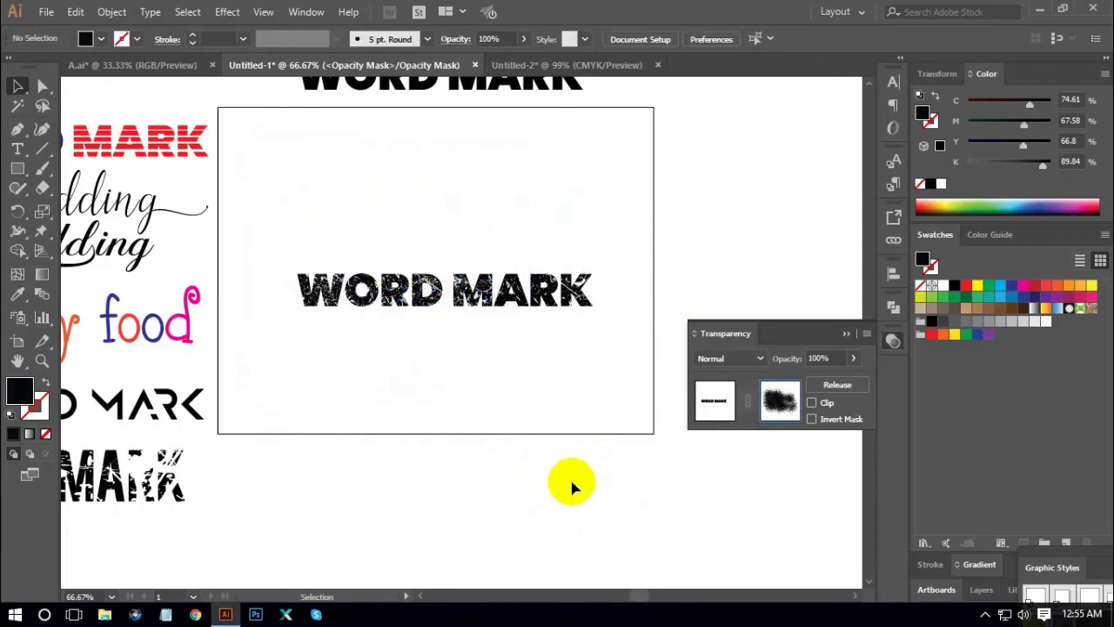
key(ctrl+1)
drag(589, 386, 566, 397)
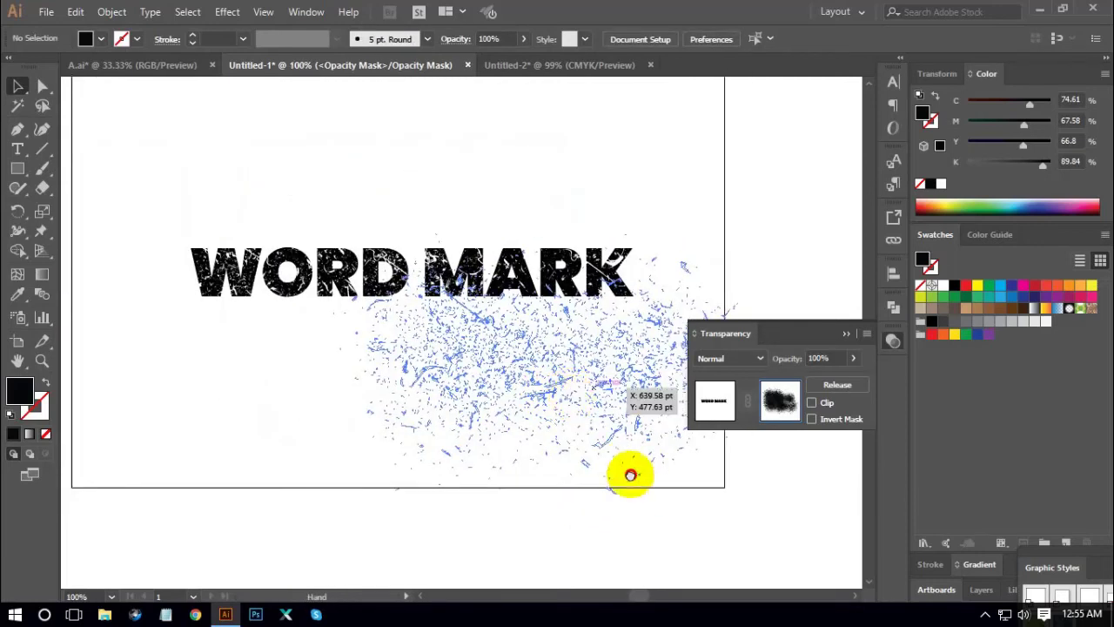
drag(629, 472, 560, 456)
drag(659, 501, 666, 510)
drag(551, 348, 606, 390)
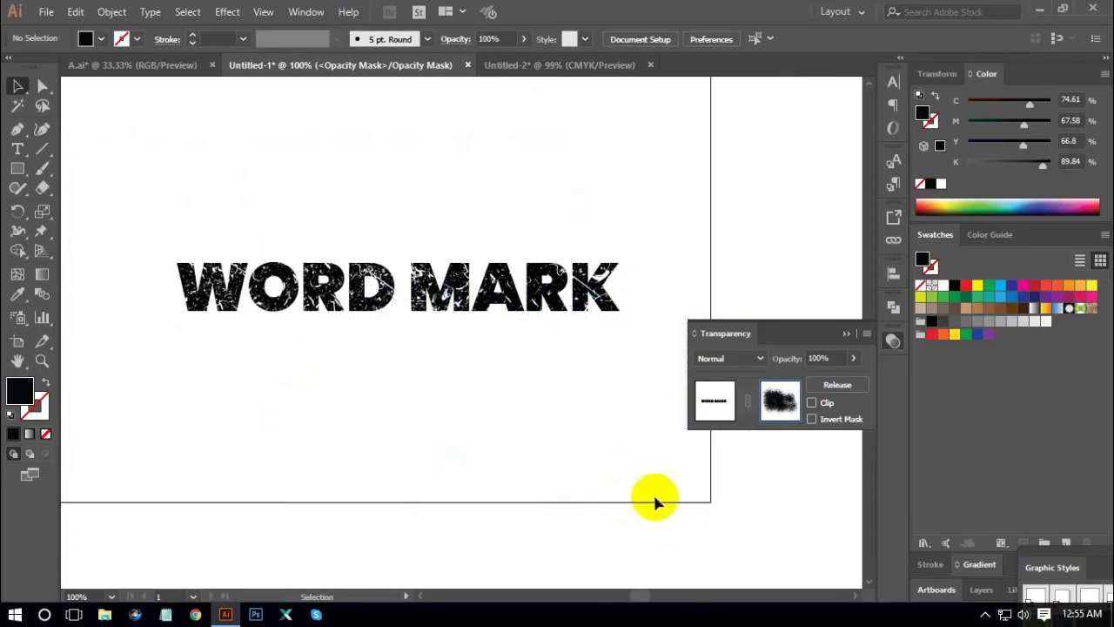
Leave mask editing, enlarge the distressed WORD MARK about its centre and move it just beneath the artboard.
key(ctrl+minus)
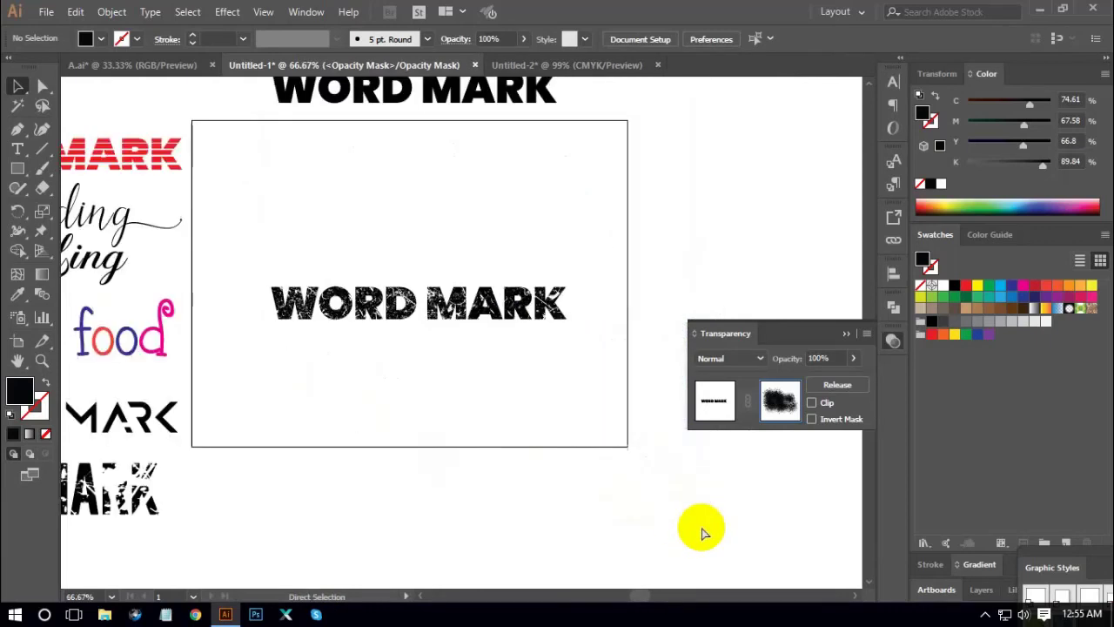
key(ctrl+minus)
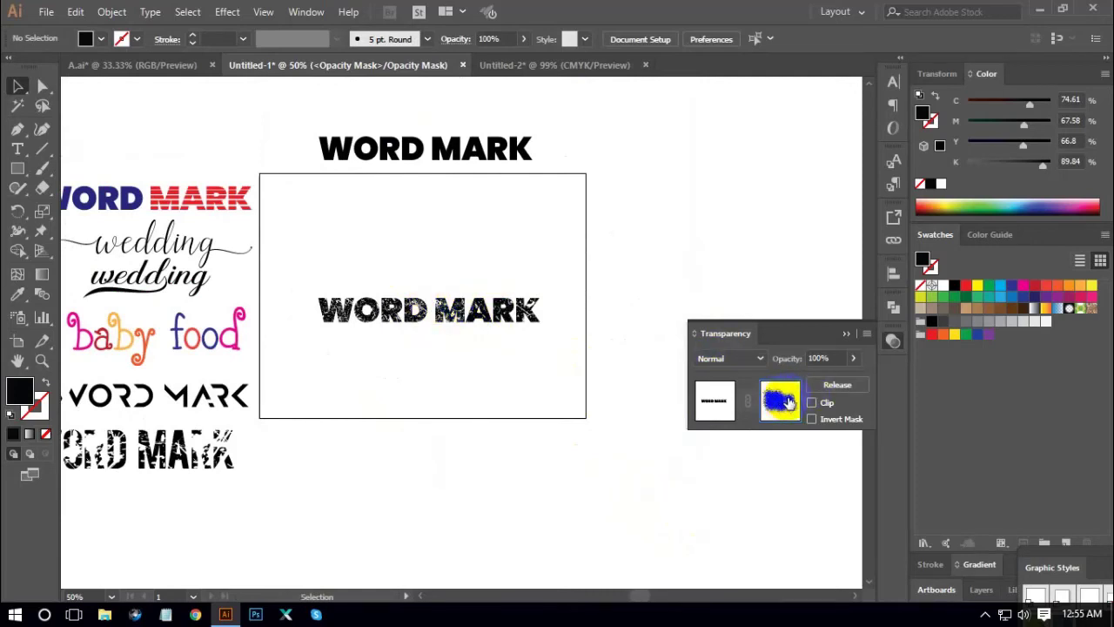
click(716, 402)
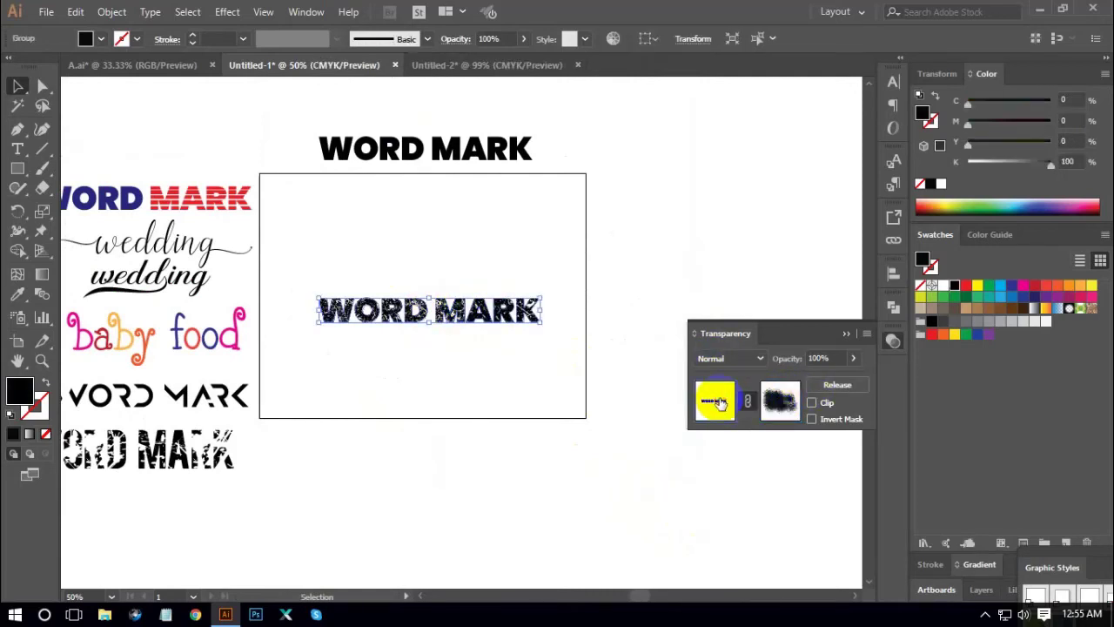
click(535, 320)
drag(541, 310, 569, 311)
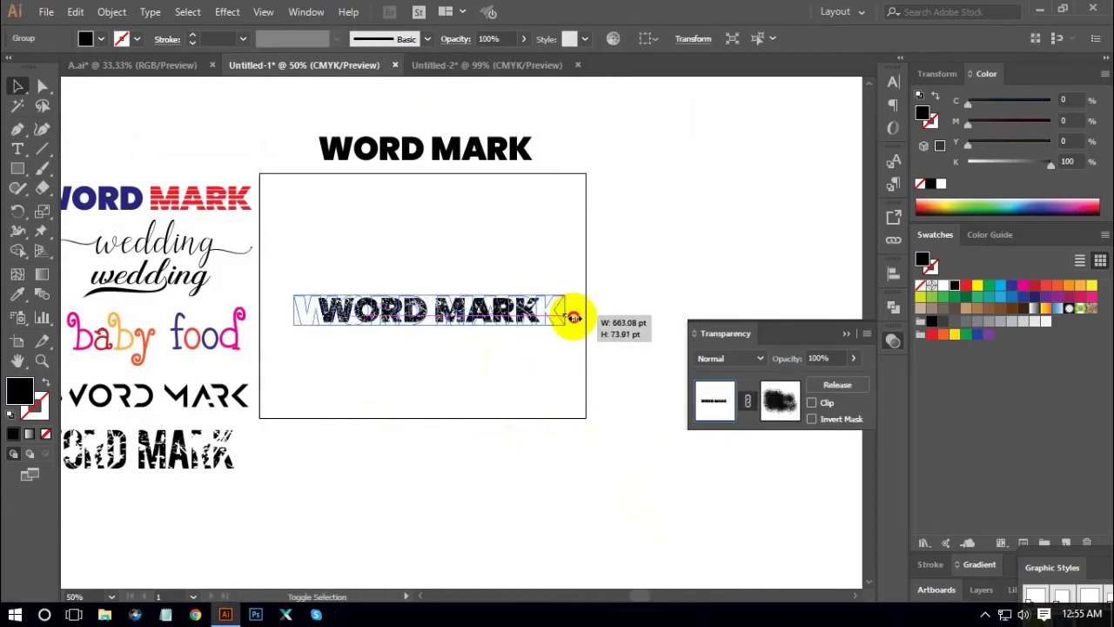
click(572, 420)
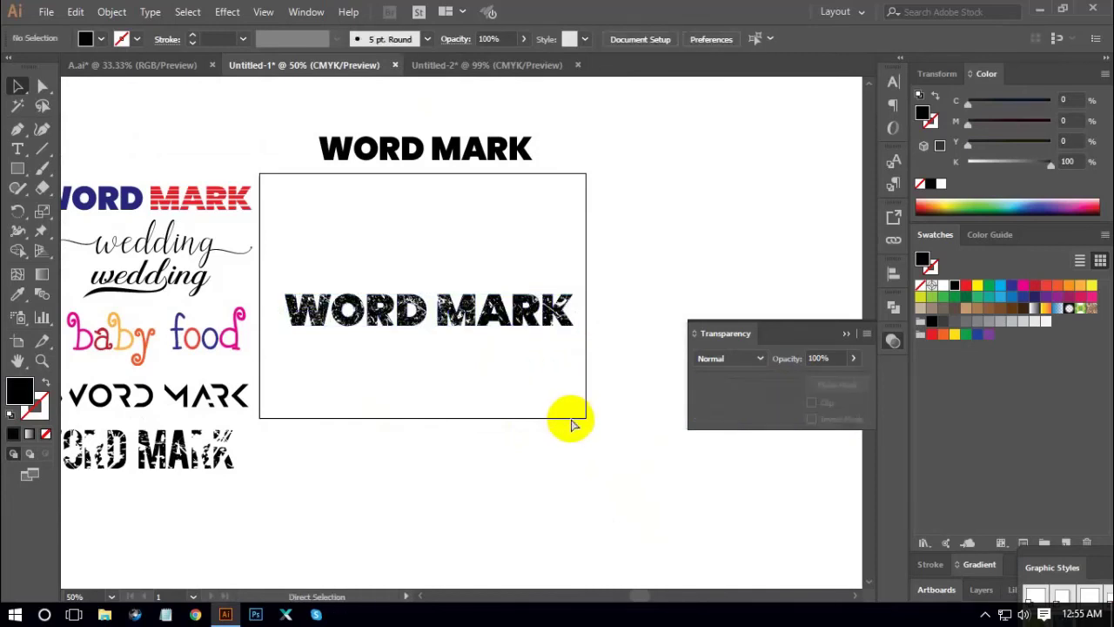
key(ctrl+plus)
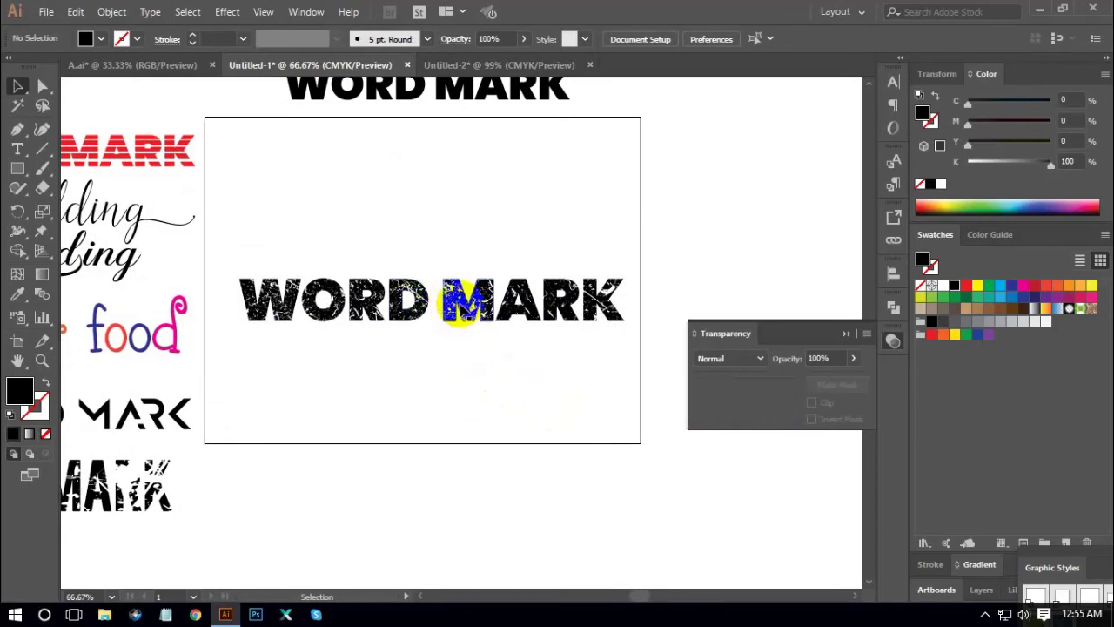
drag(461, 300, 494, 515)
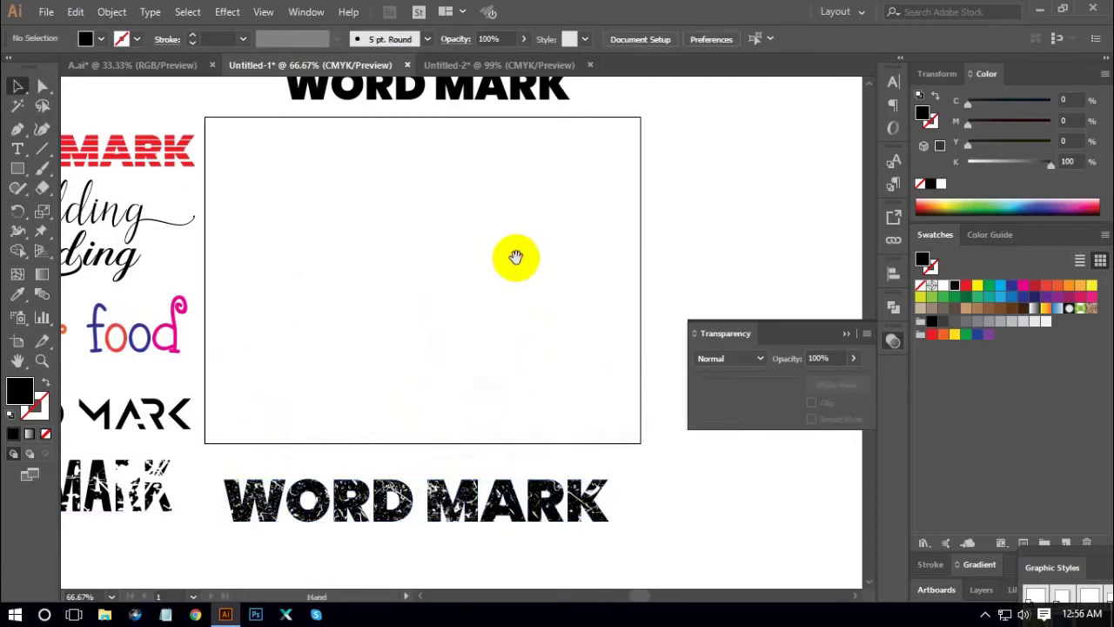
Copy the Poppins WORD MARK text from above the artboard to its middle and enlarge the copy to 92.4 pt.
drag(473, 95, 481, 268)
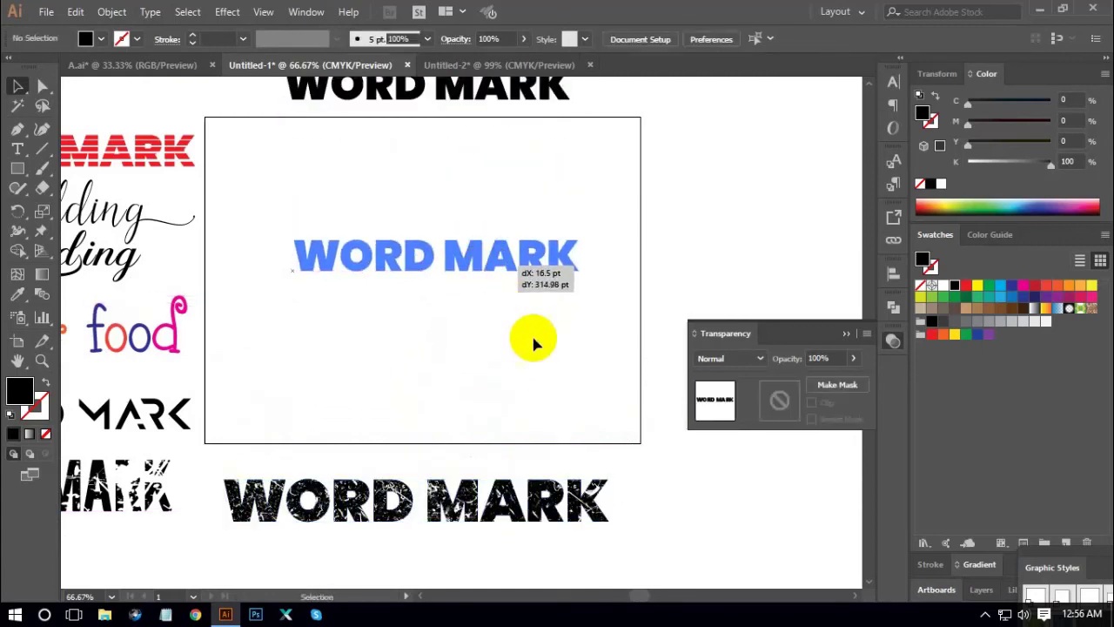
drag(535, 342, 534, 341)
drag(496, 253, 507, 277)
drag(577, 293, 597, 301)
click(600, 393)
click(517, 288)
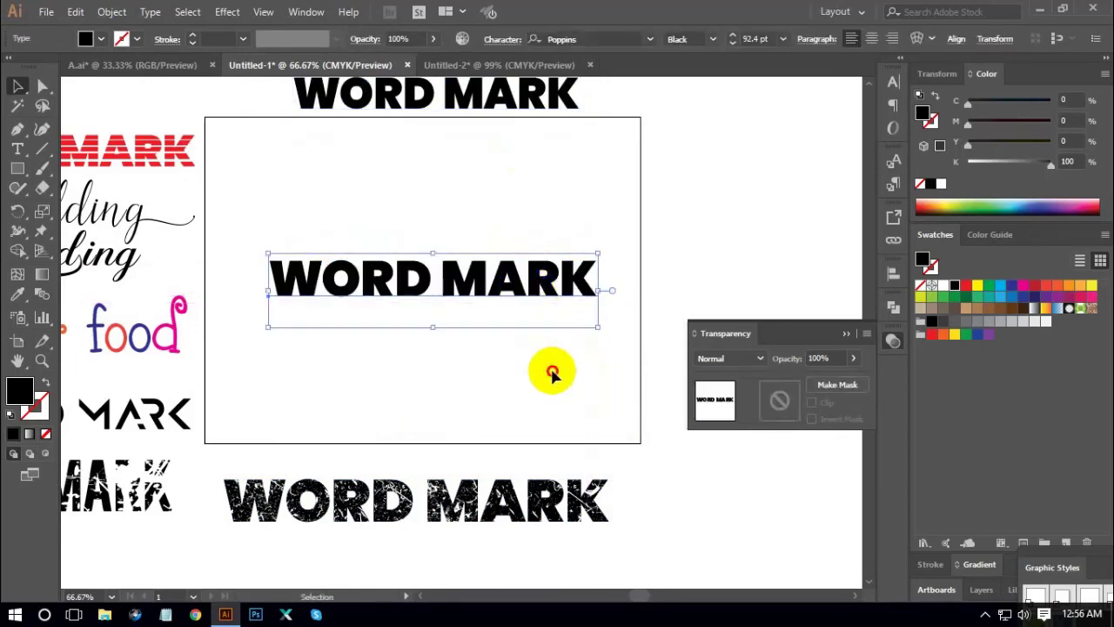
click(551, 374)
click(519, 287)
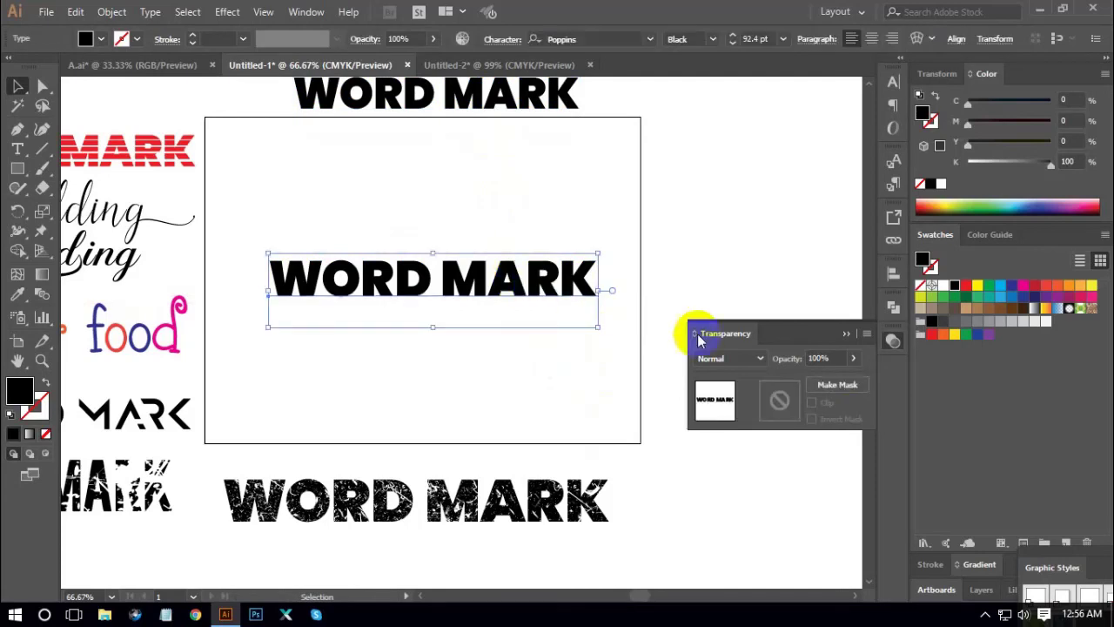
Make an opacity mask with Clip turned off for the live WORD MARK text and copy the grunge texture from Untitled-2.
click(837, 384)
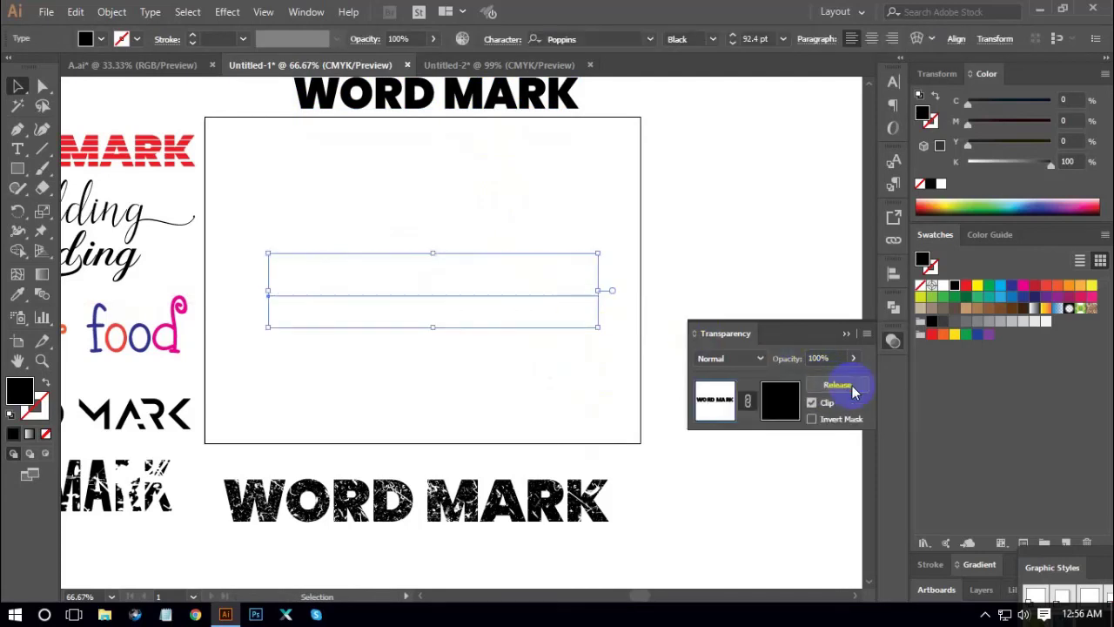
click(811, 403)
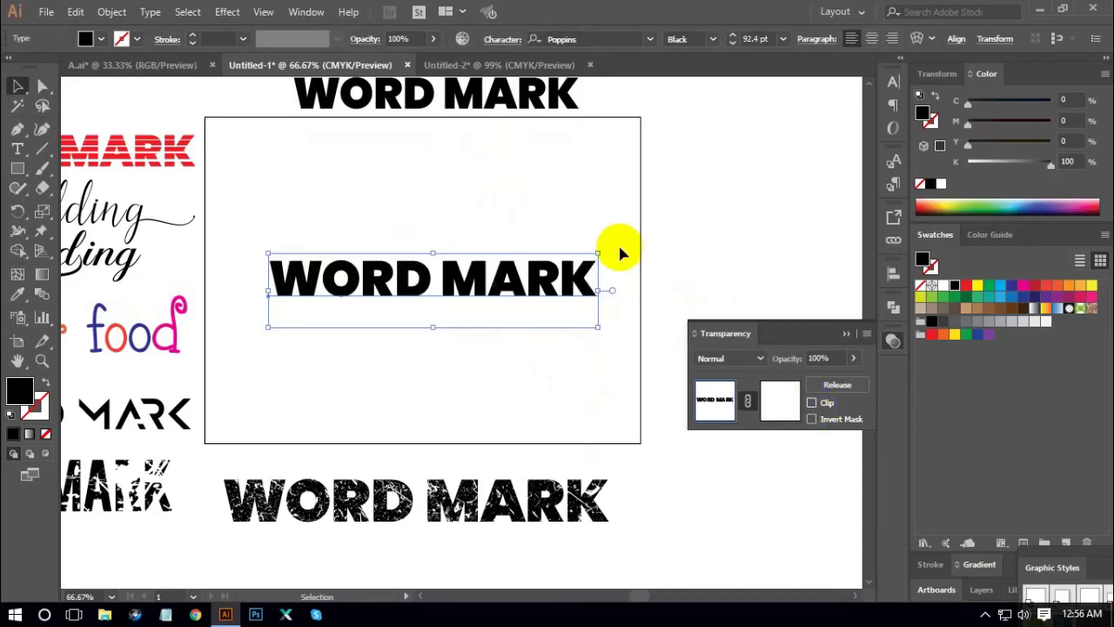
click(465, 65)
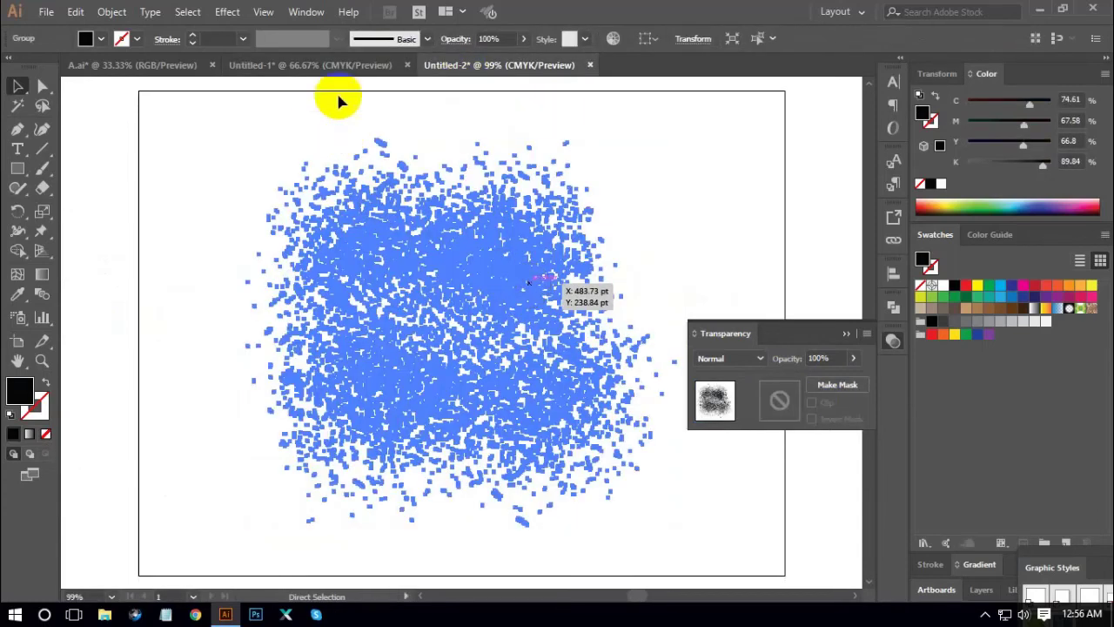
click(324, 66)
Paste the grunge texture into the live text's opacity mask and position it over the letters.
click(779, 400)
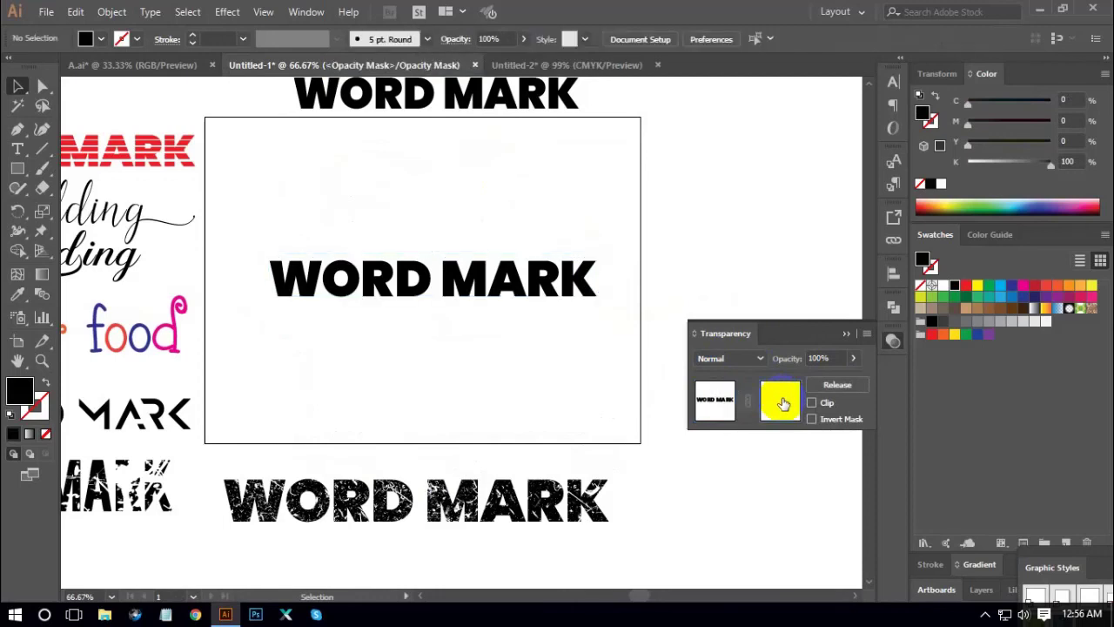
key(ctrl+v)
drag(524, 366, 523, 340)
click(418, 348)
drag(607, 435, 607, 436)
click(658, 460)
drag(509, 352, 590, 333)
click(723, 508)
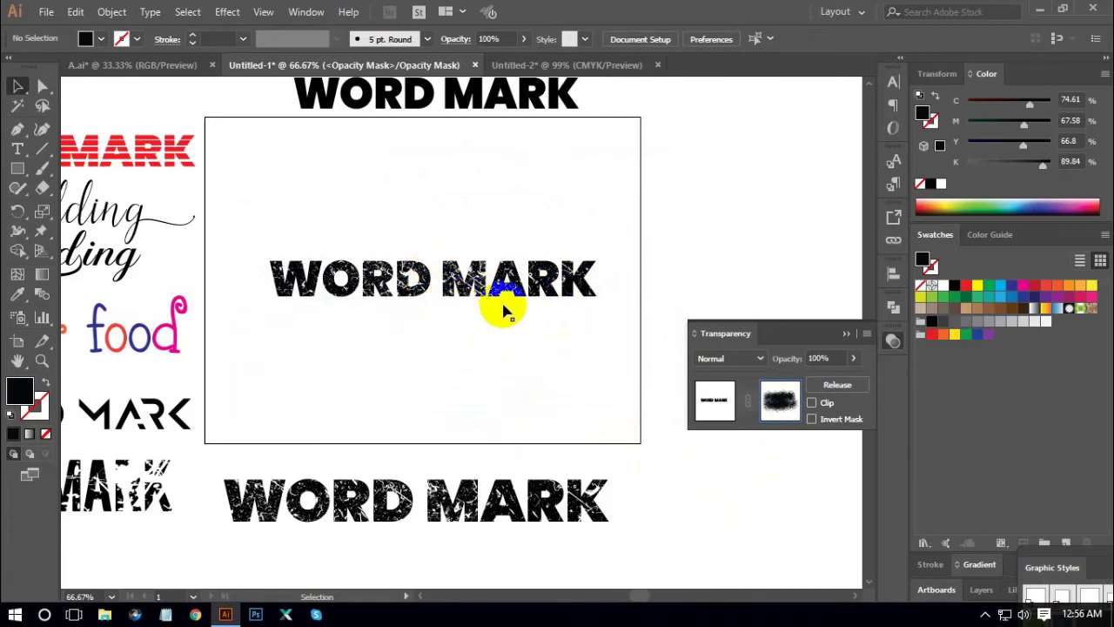
Leave mask editing, move the masked live WORD MARK around the artboard and preview other fonts on it without applying one.
click(712, 404)
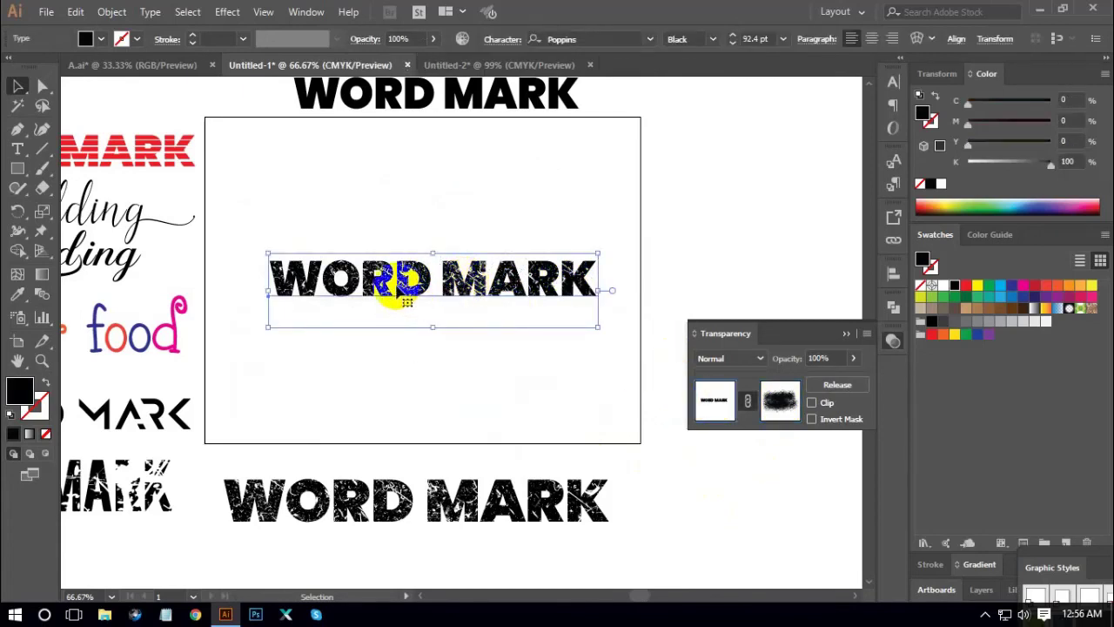
drag(397, 292, 415, 274)
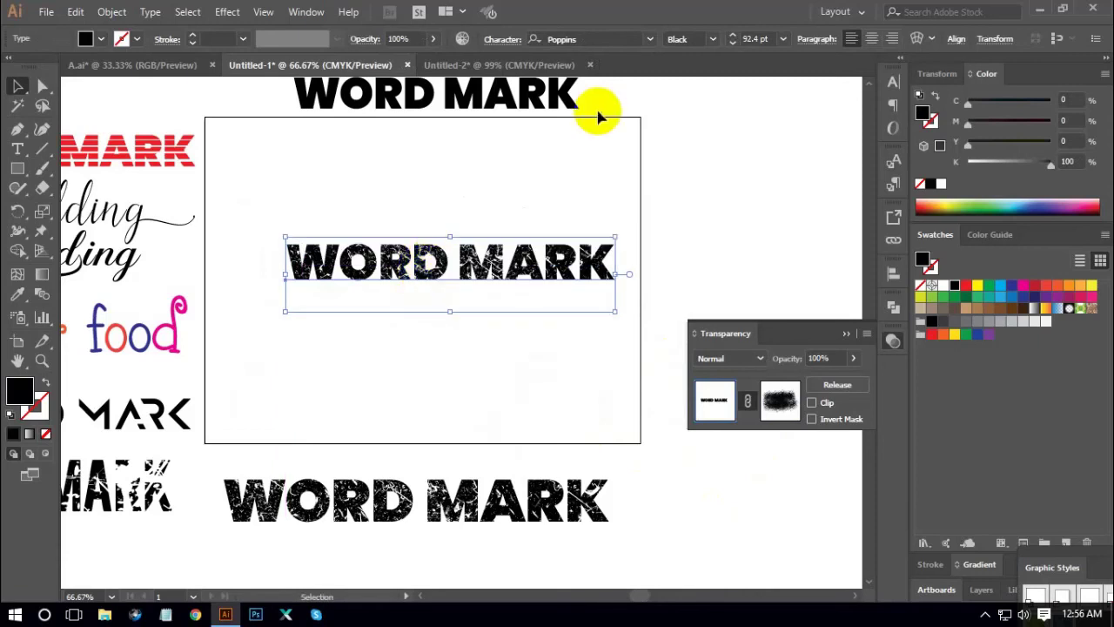
drag(505, 236, 450, 205)
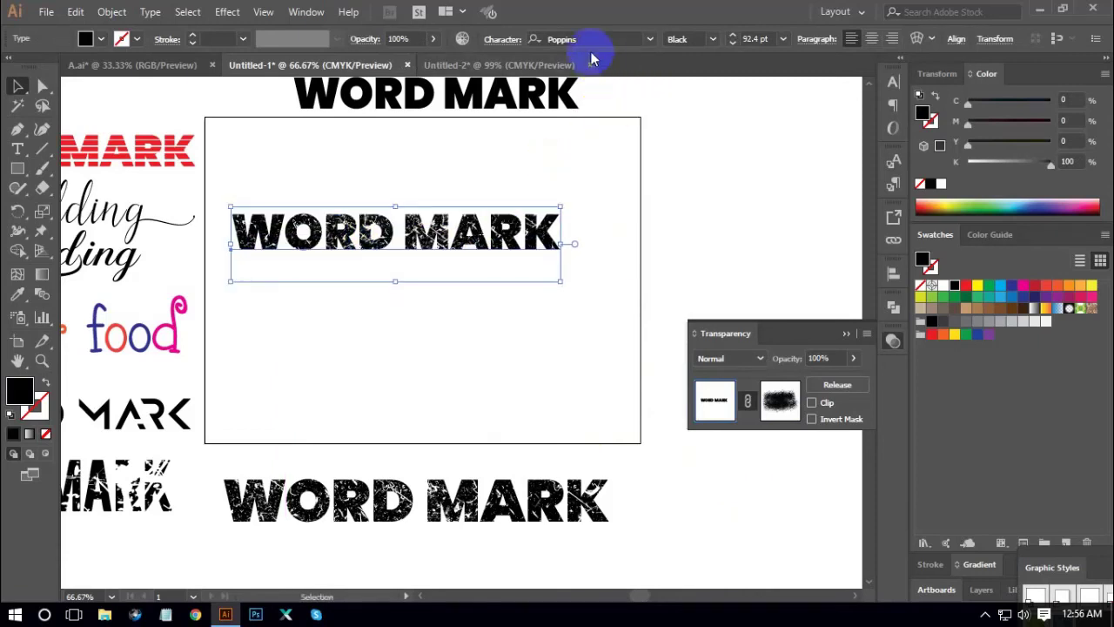
click(650, 39)
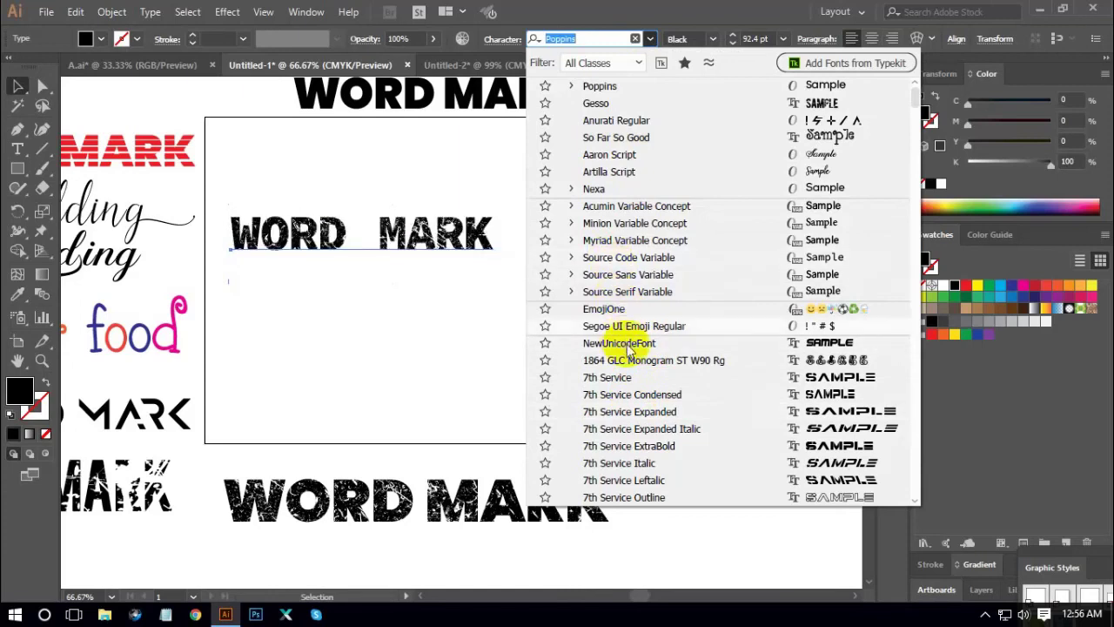
click(393, 356)
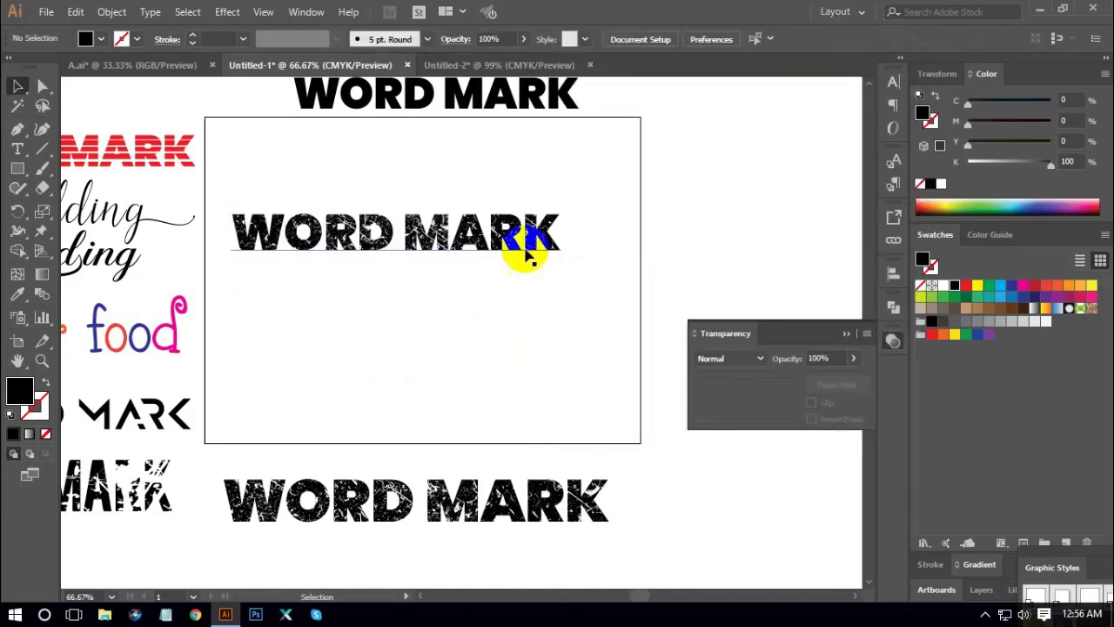
drag(529, 244, 553, 253)
click(539, 354)
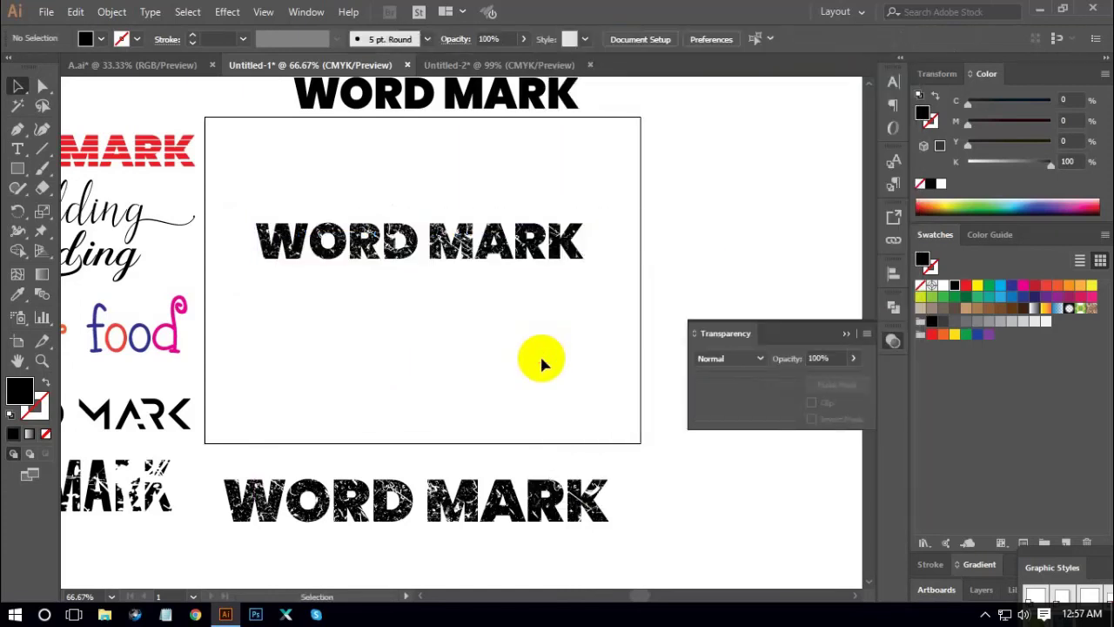
Move the outlined distressed WORD MARK beneath the Gesso version and delete the masked live-text copy from the artboard.
key(ctrl+minus)
drag(513, 362, 512, 350)
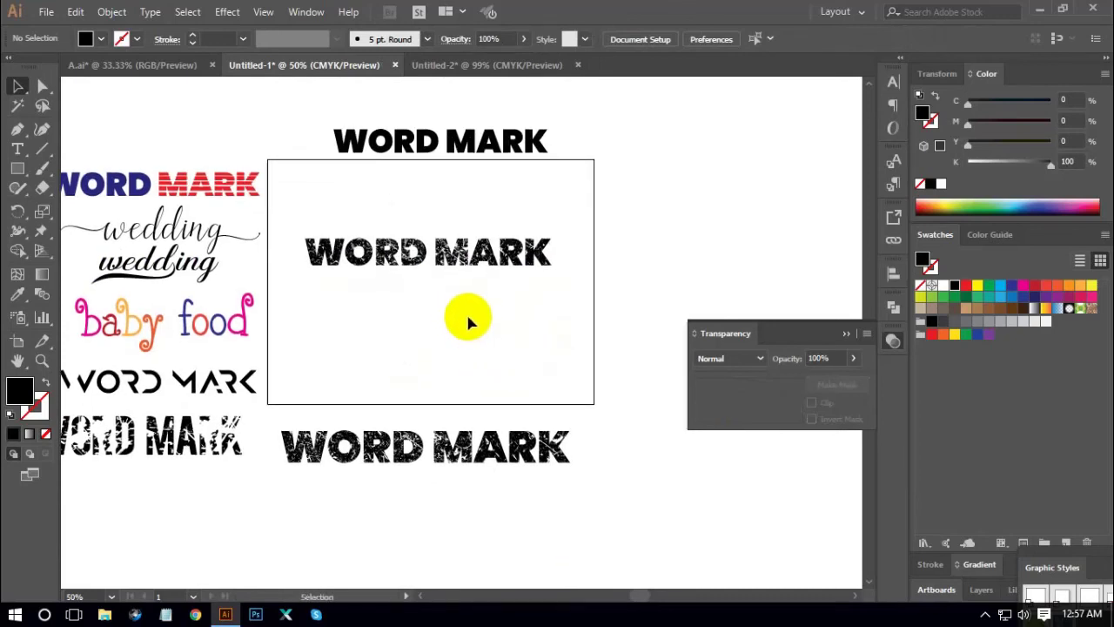
drag(494, 447, 283, 508)
drag(473, 247, 563, 361)
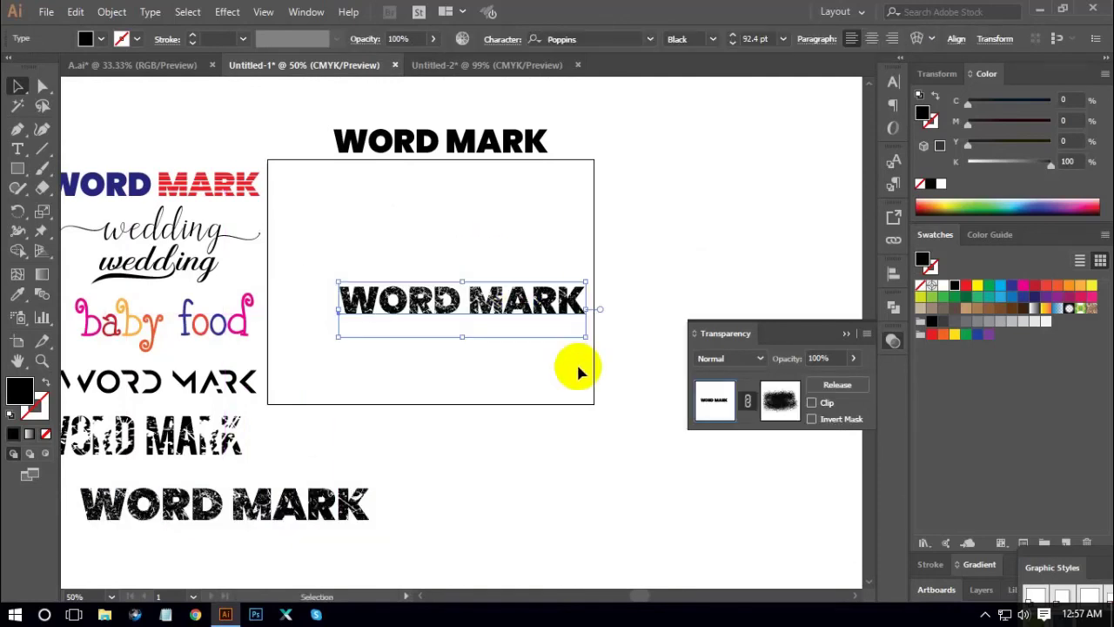
key(Delete)
Copy the plain Poppins WORD MARK from above the artboard to its middle and delete the original.
key(ctrl+plus)
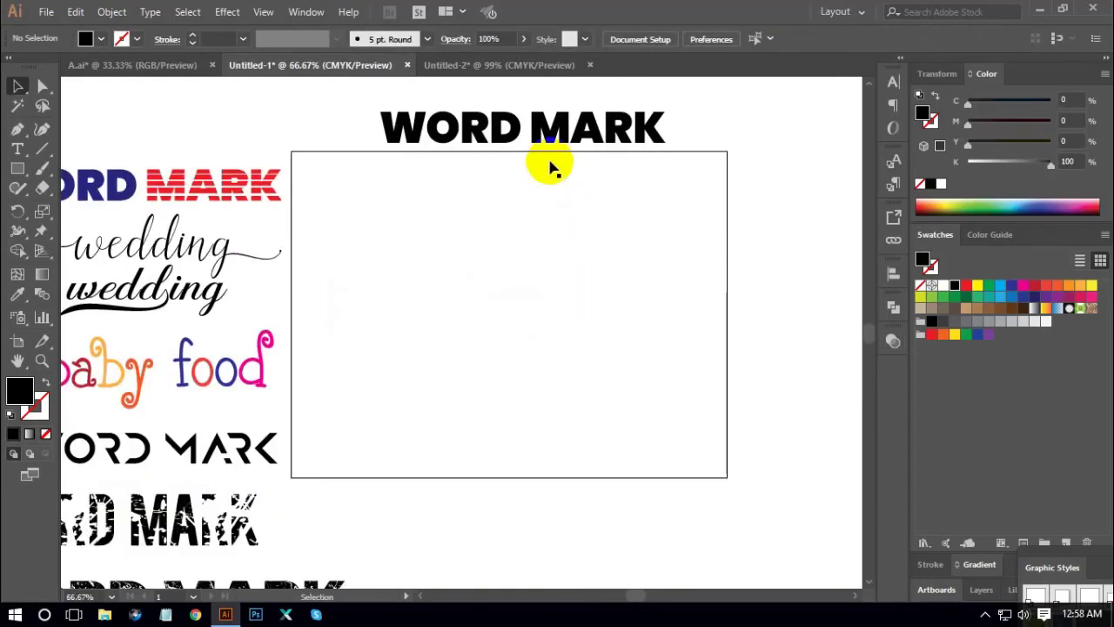
drag(543, 167, 545, 291)
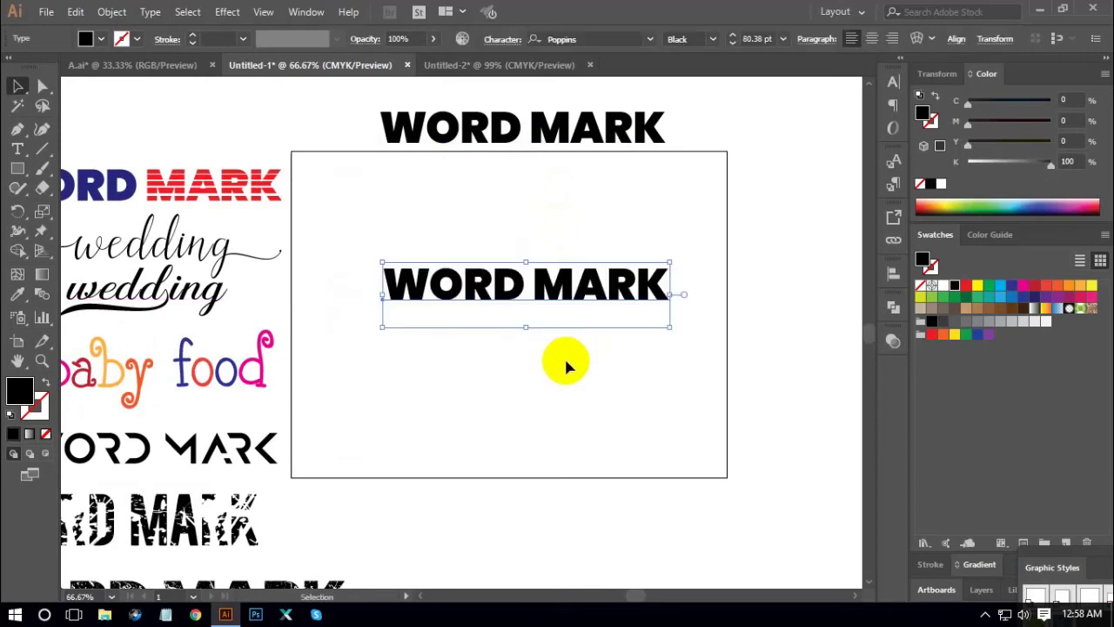
drag(589, 141, 587, 194)
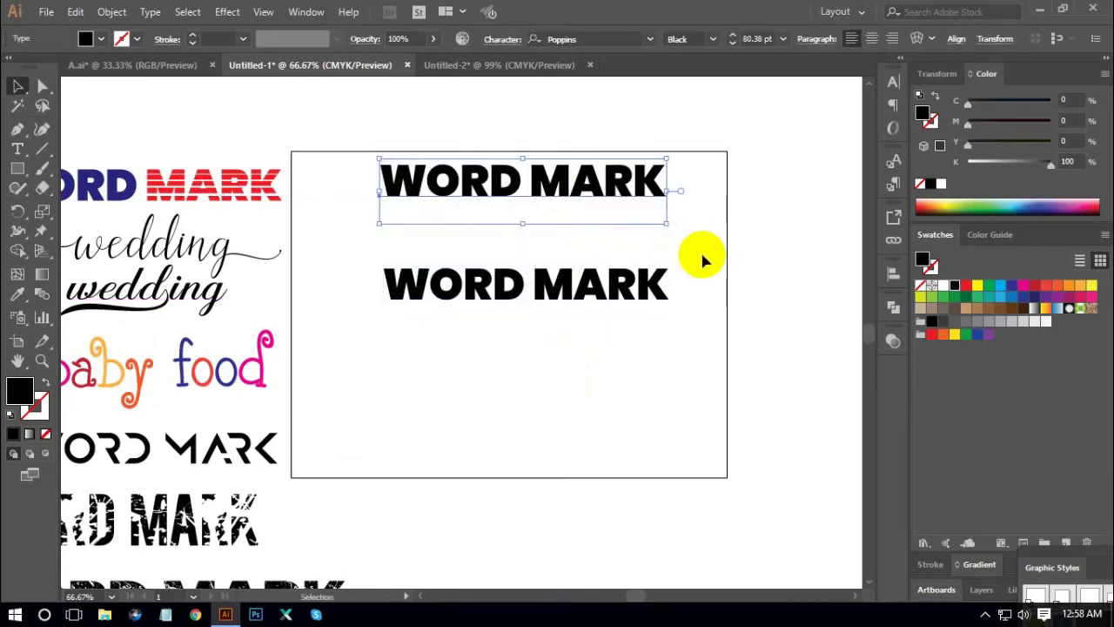
key(Delete)
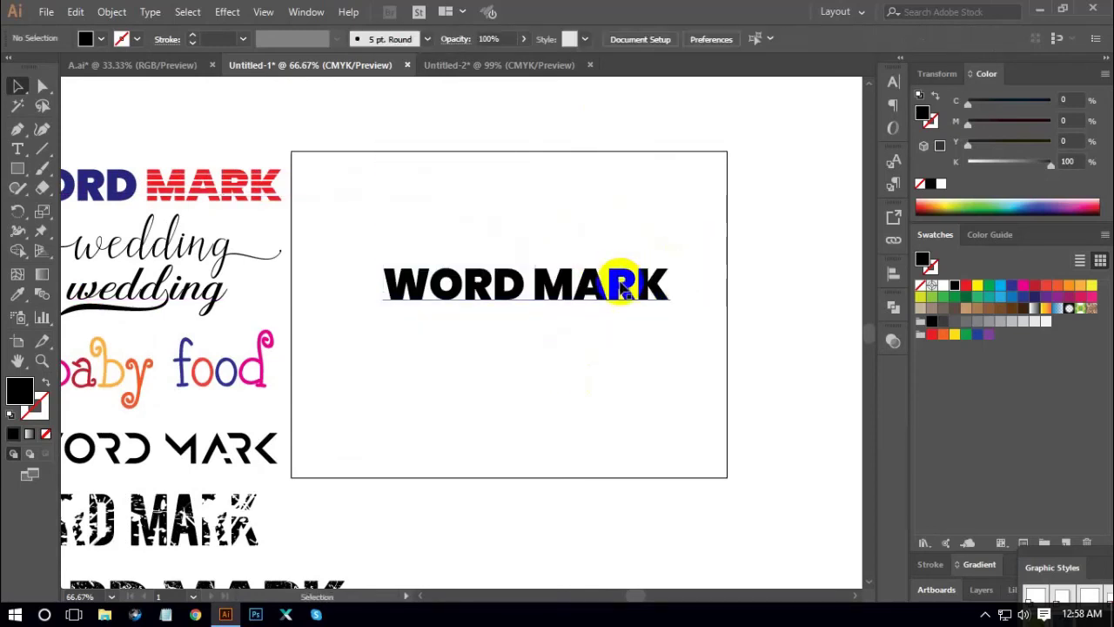
Shorten the live WORD MARK text to WORD and enlarge it to about 126 pt.
drag(649, 281, 690, 285)
double_click(565, 289)
key(BackSpace)
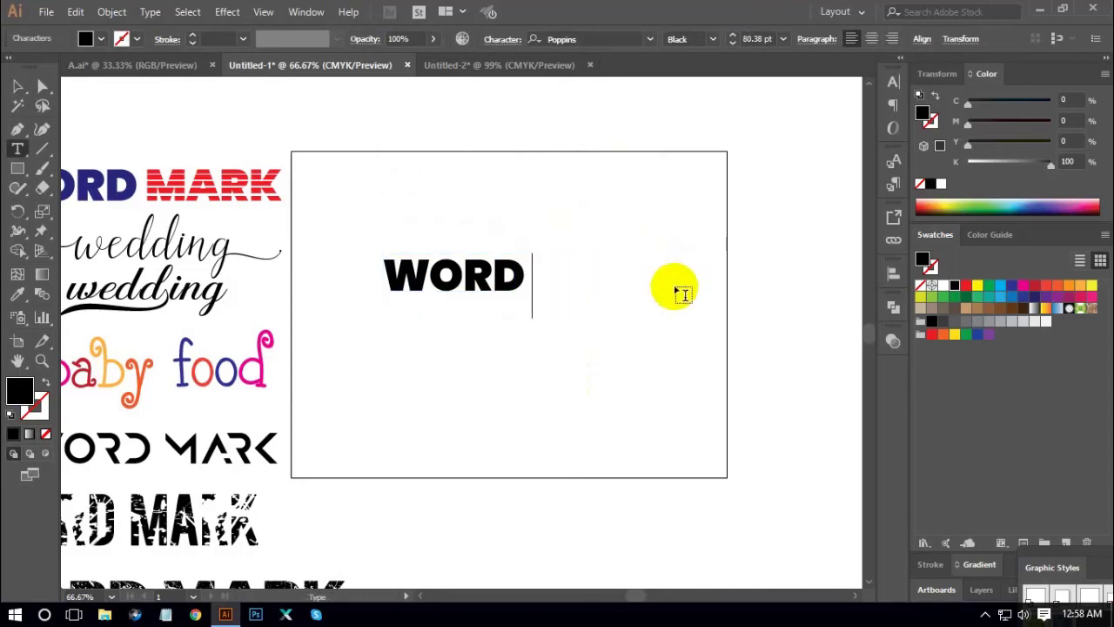
click(18, 86)
click(492, 291)
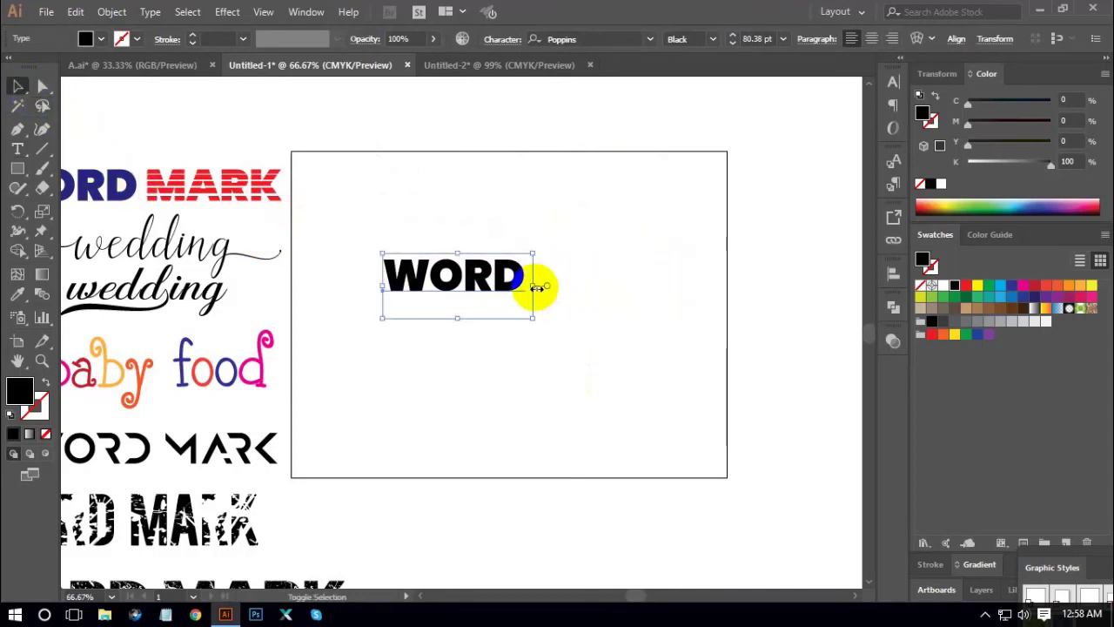
drag(533, 285, 617, 292)
Convert the enlarged WORD text to outlines and reposition it near the middle of the artboard.
right_click(567, 275)
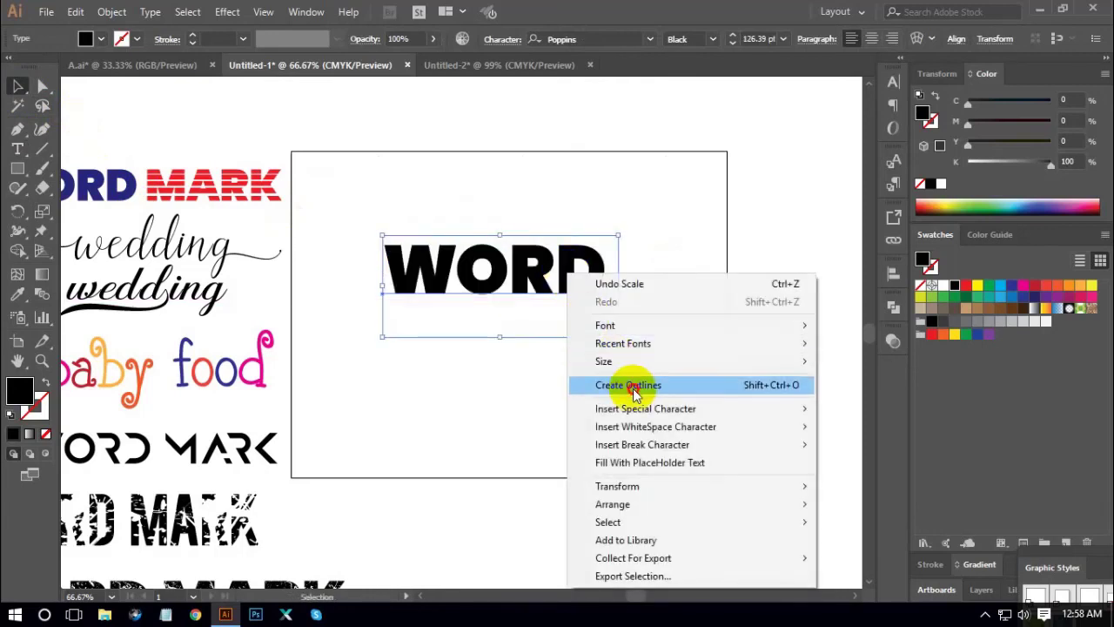
click(629, 385)
drag(481, 263, 493, 285)
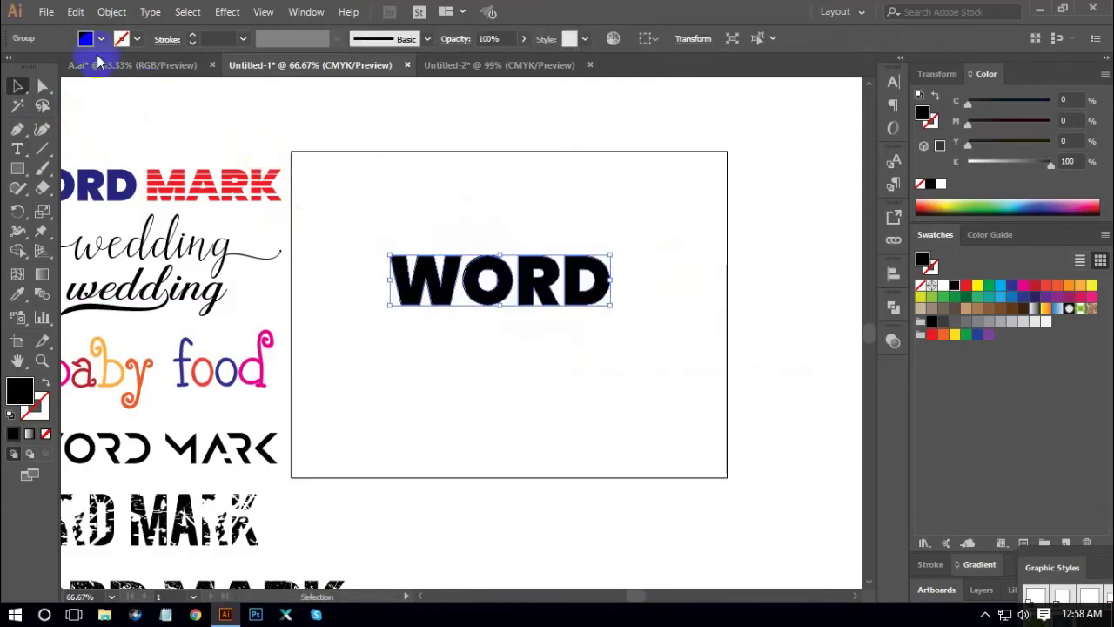
Offset the outlined WORD lettering by 5 pt with Miter joins, previewing the result.
click(109, 12)
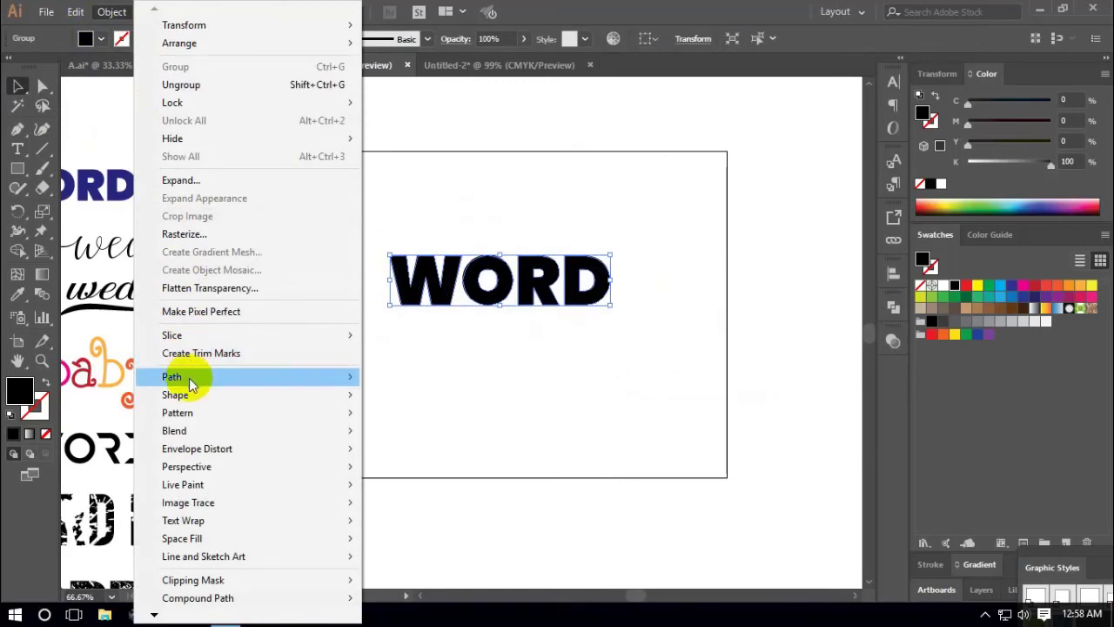
mouse_move(287, 376)
click(413, 436)
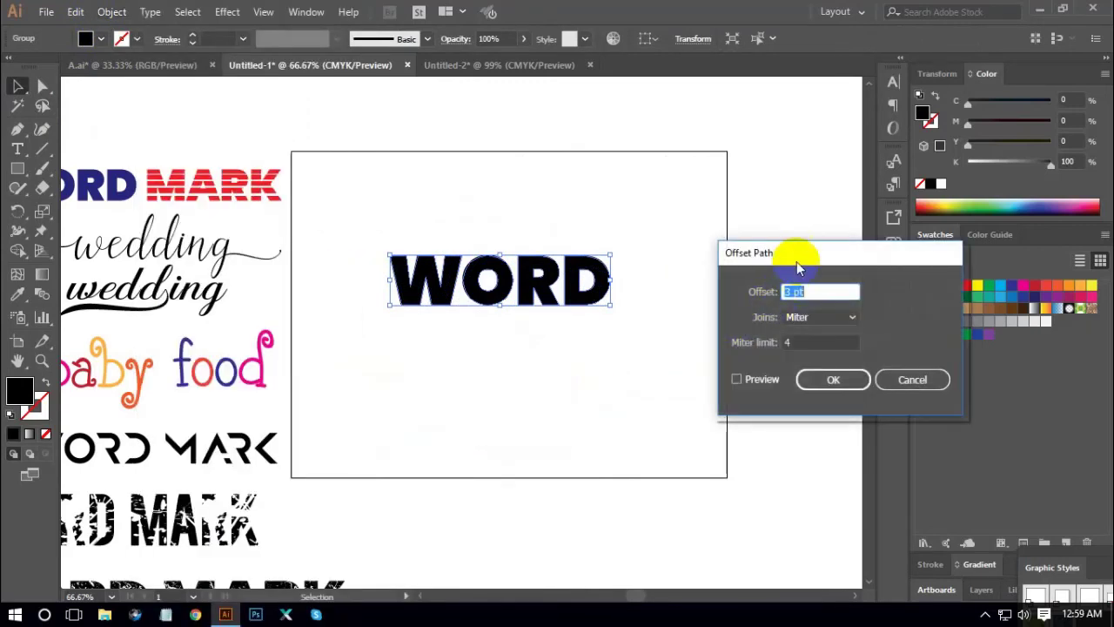
drag(795, 259, 786, 235)
click(729, 357)
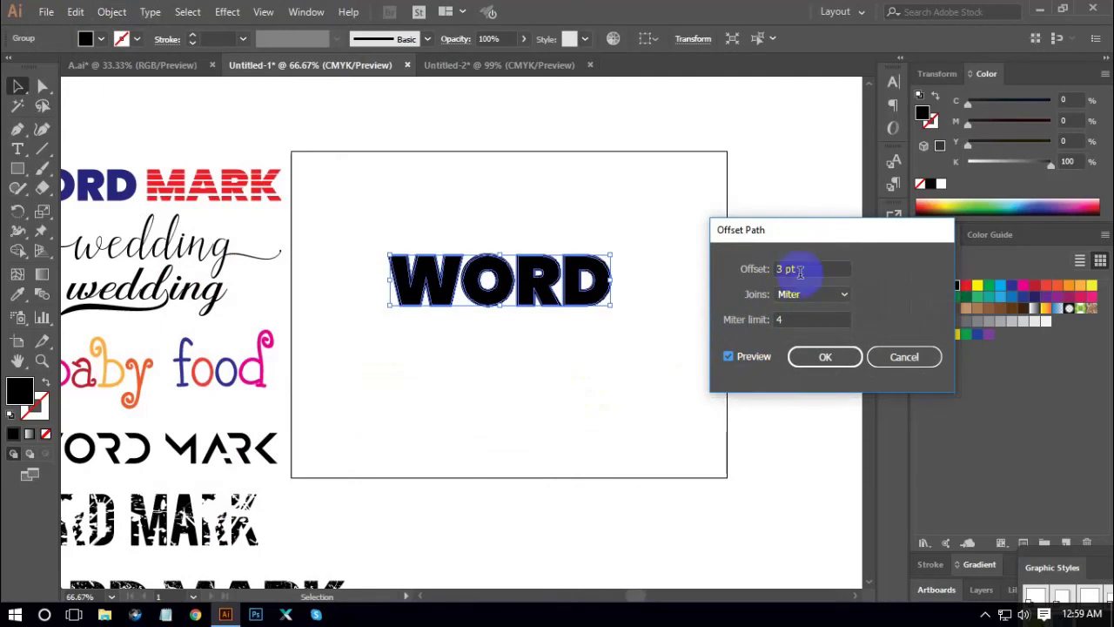
key(Up)
key(Up)
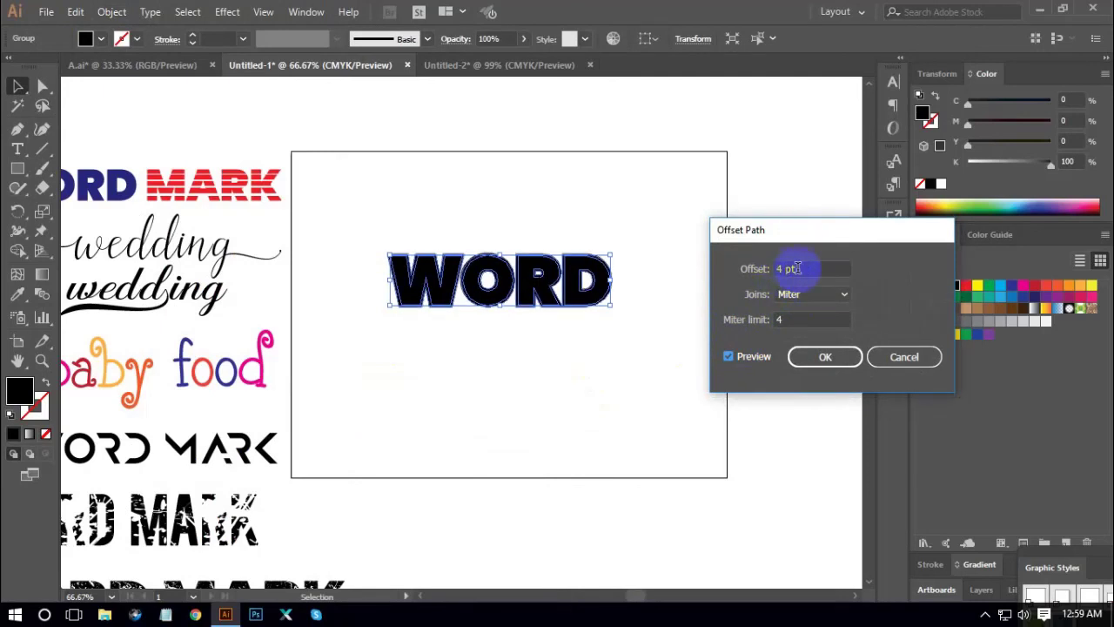
key(Up)
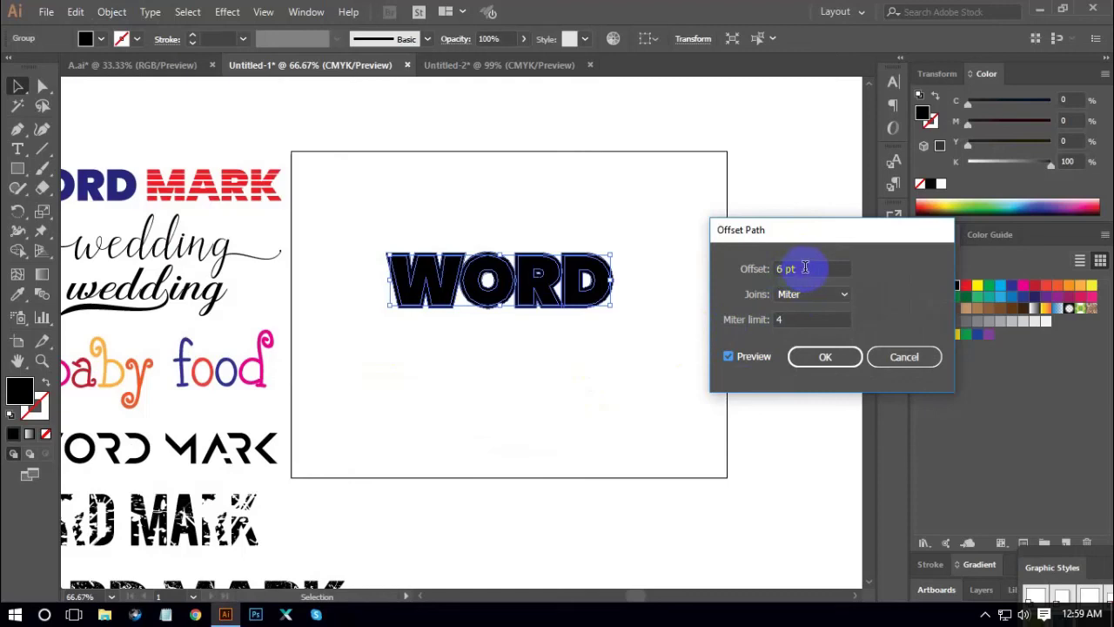
key(Down)
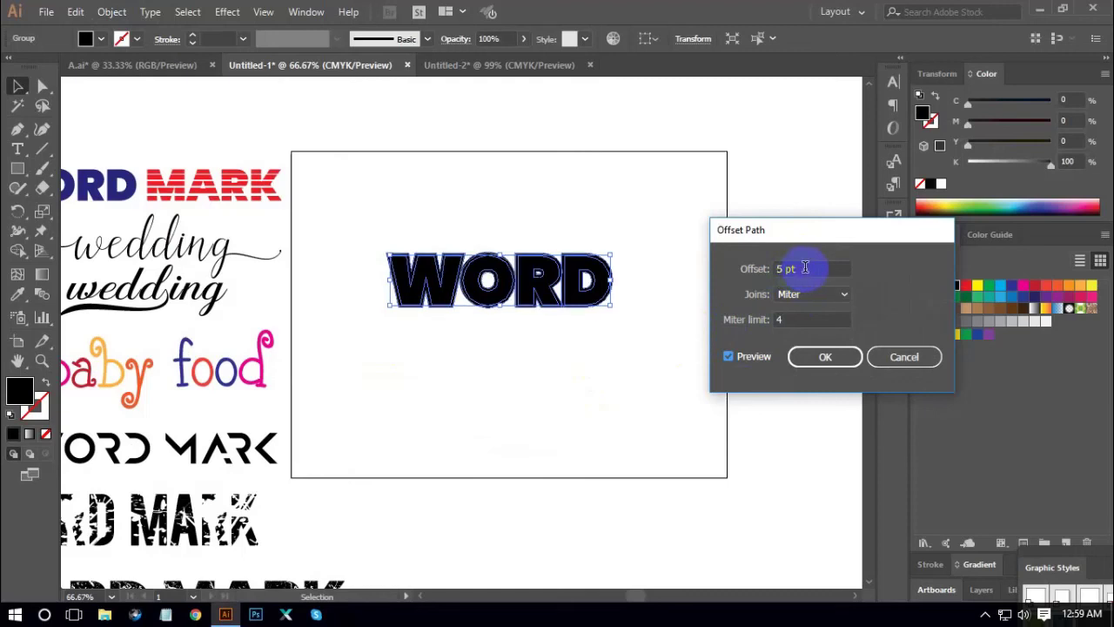
click(822, 356)
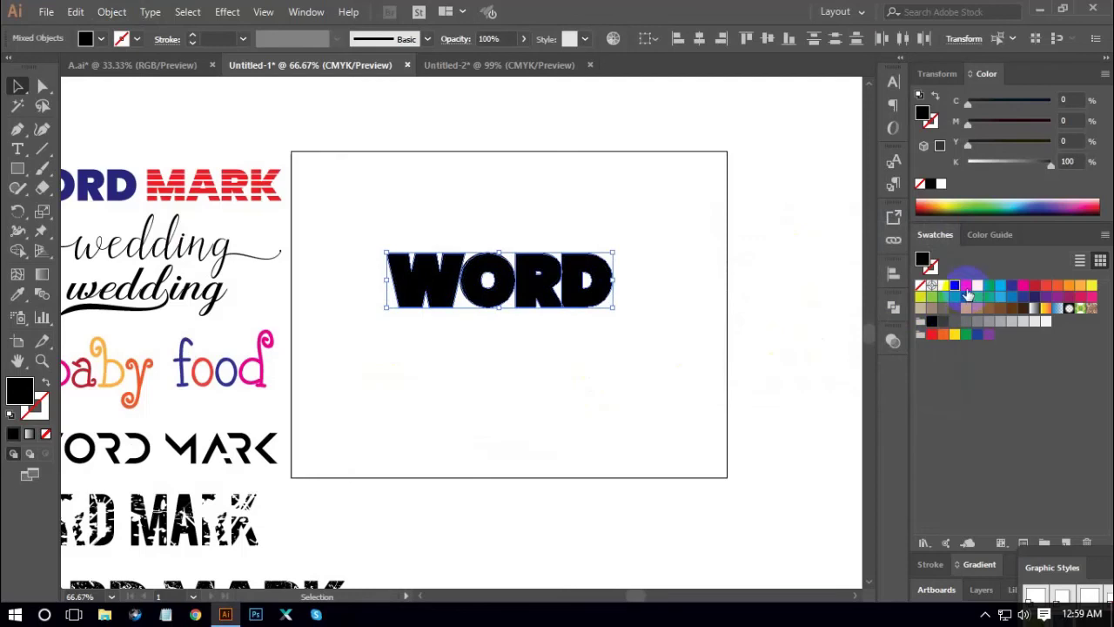
Fill the offset letter shapes with red and unite them into a single shape.
click(966, 288)
key(ctrl+equal)
key(ctrl+equal)
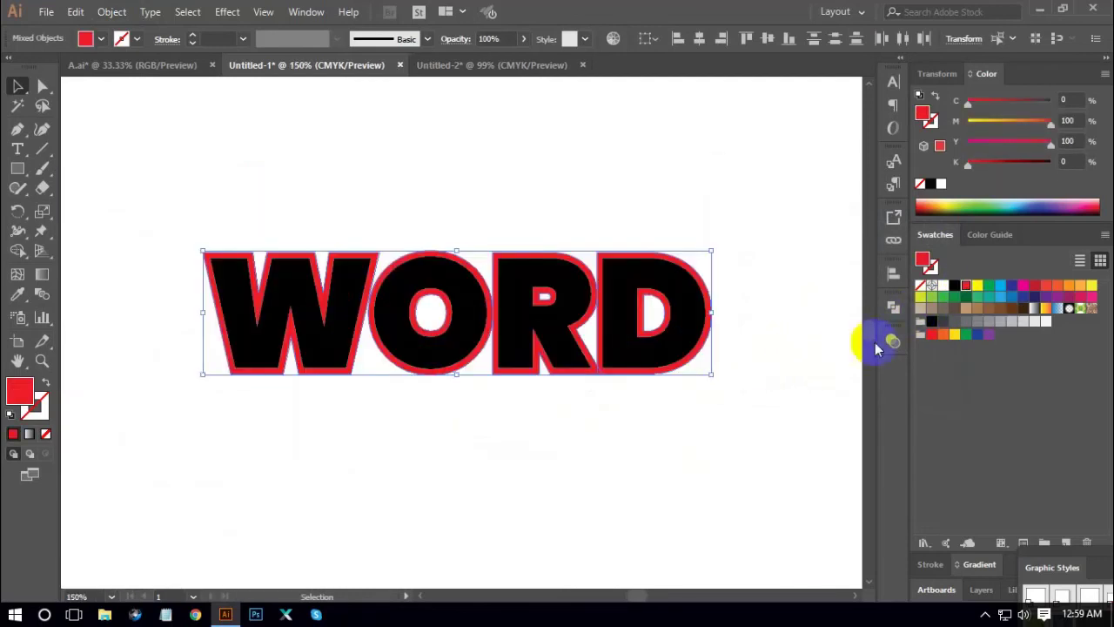
click(894, 311)
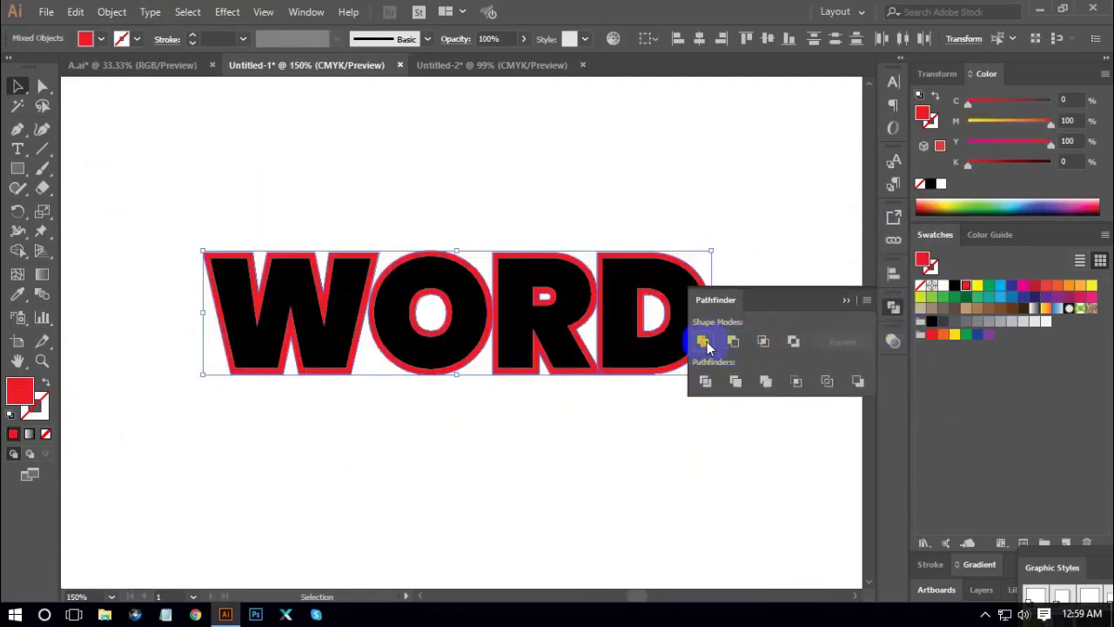
click(704, 342)
click(893, 313)
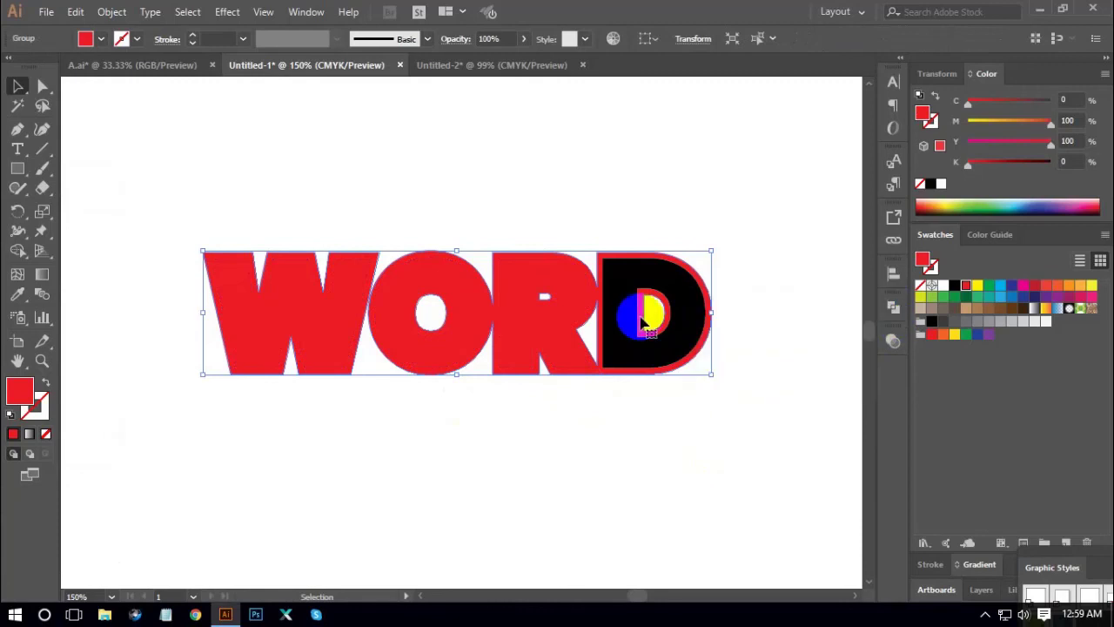
Send the united red shape behind the black WORD letters.
right_click(543, 293)
mouse_move(599, 475)
click(767, 524)
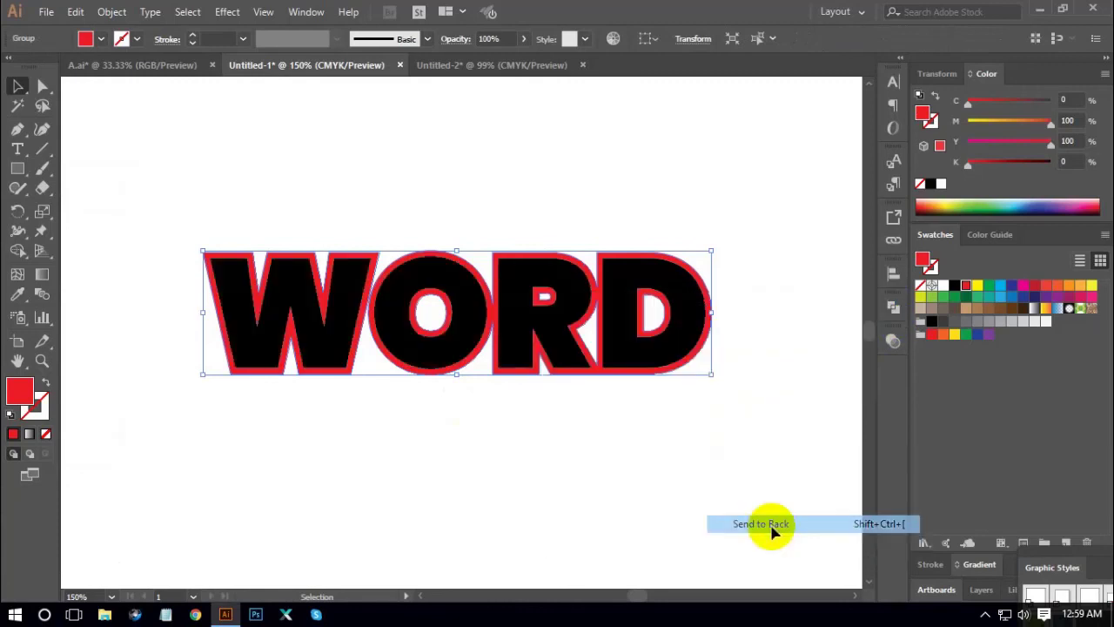
click(637, 479)
Ungroup the lettering so the red backing shape separates from the black letters.
click(552, 319)
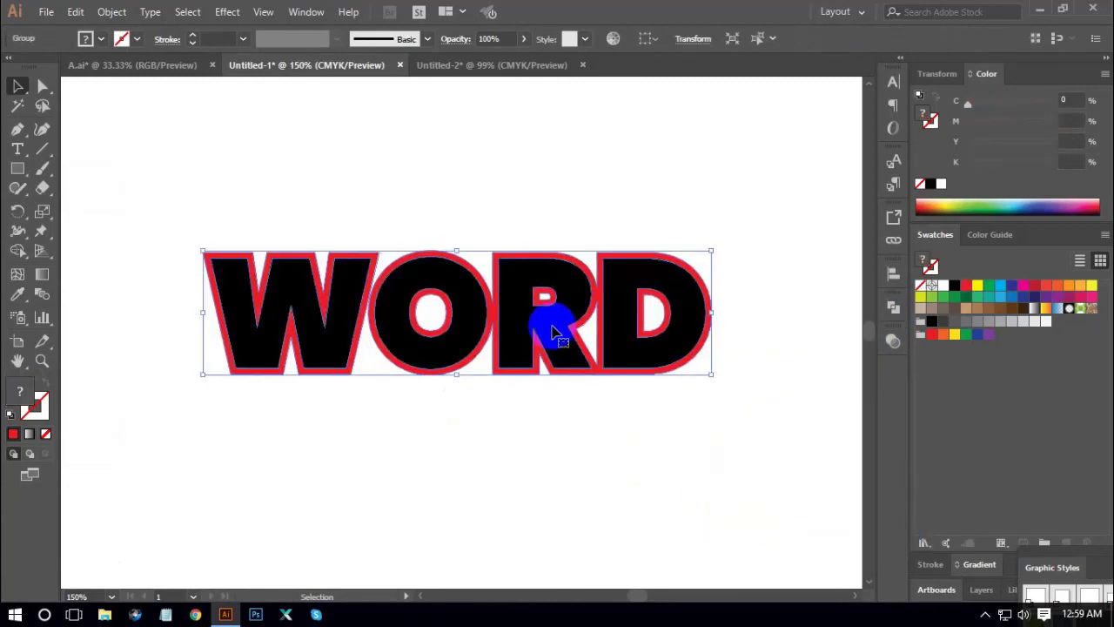
click(577, 437)
click(557, 344)
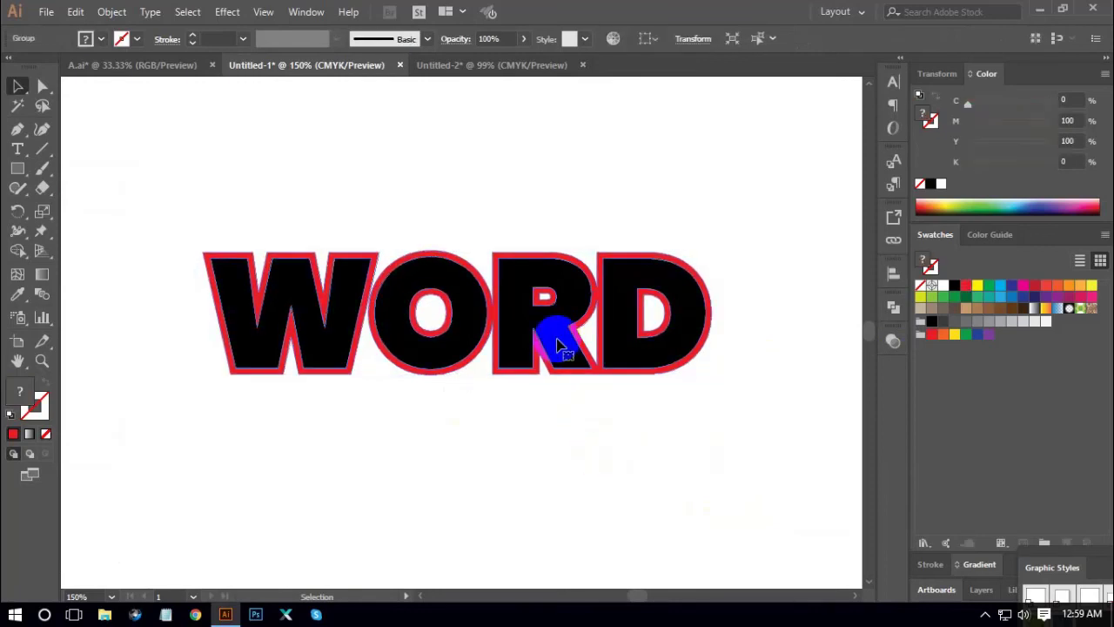
right_click(558, 341)
click(606, 477)
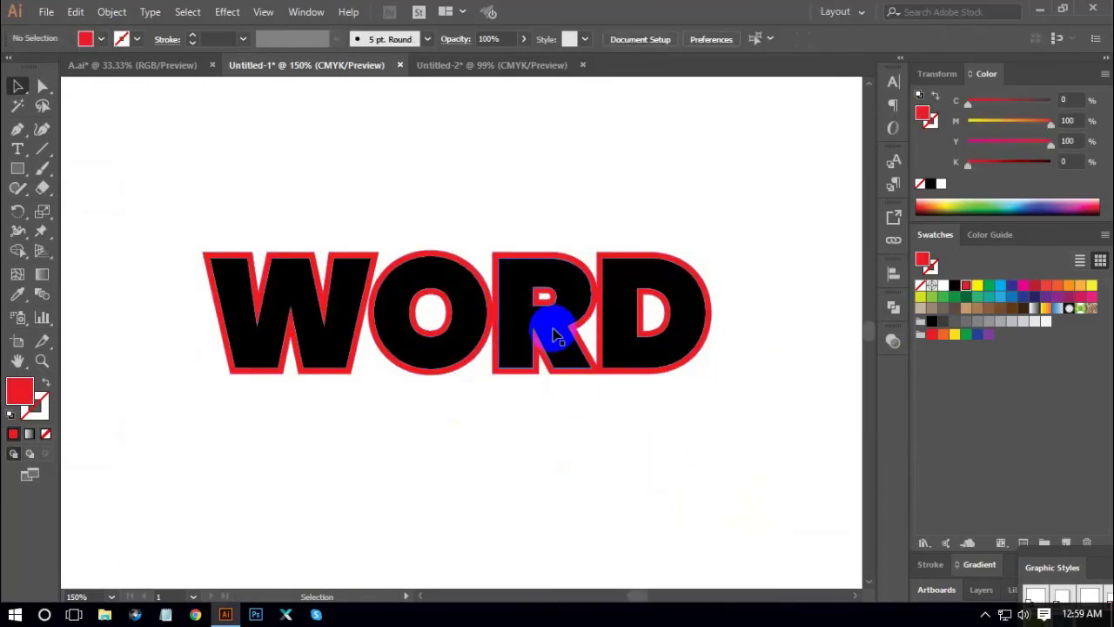
Start a Transform effect on the red backing shape with 0.1 pt horizontal and 0.1 pt vertical moves and preview on.
click(349, 378)
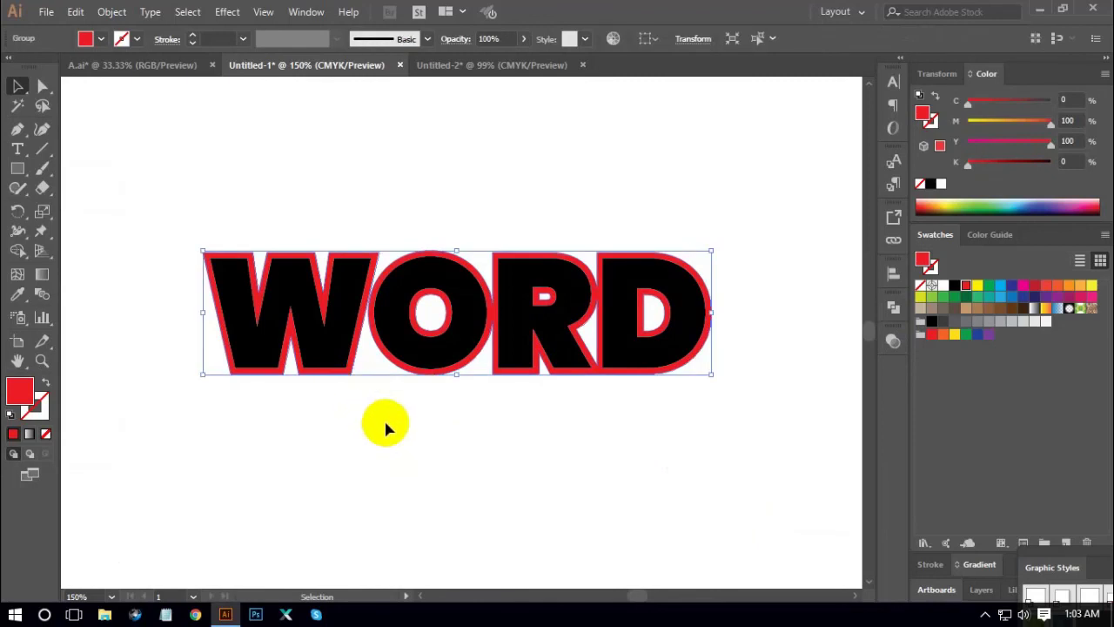
click(232, 14)
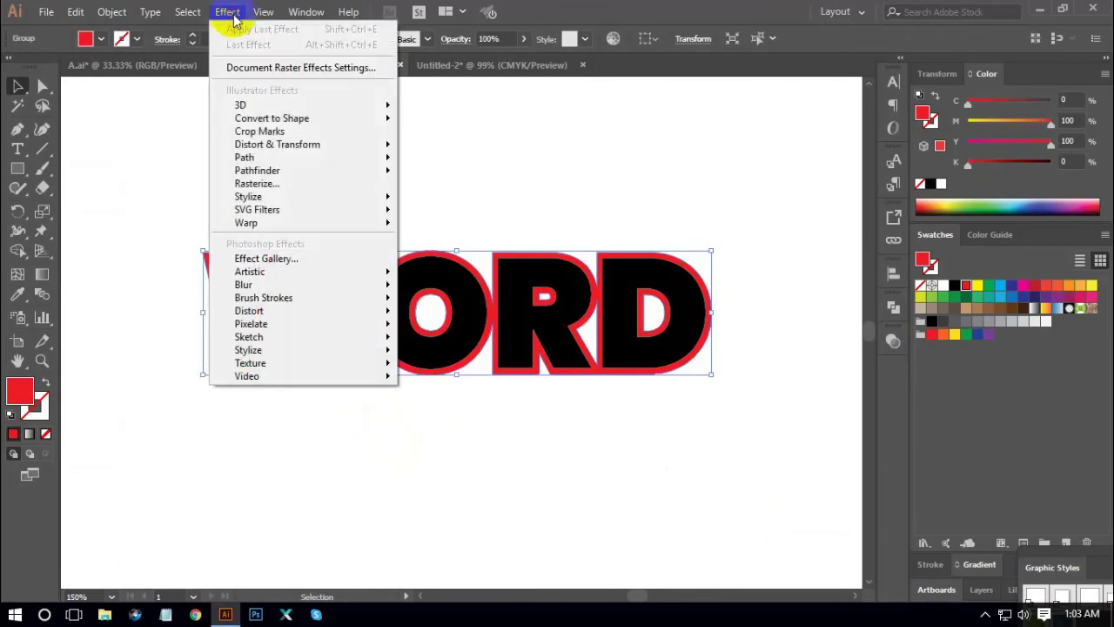
mouse_move(383, 150)
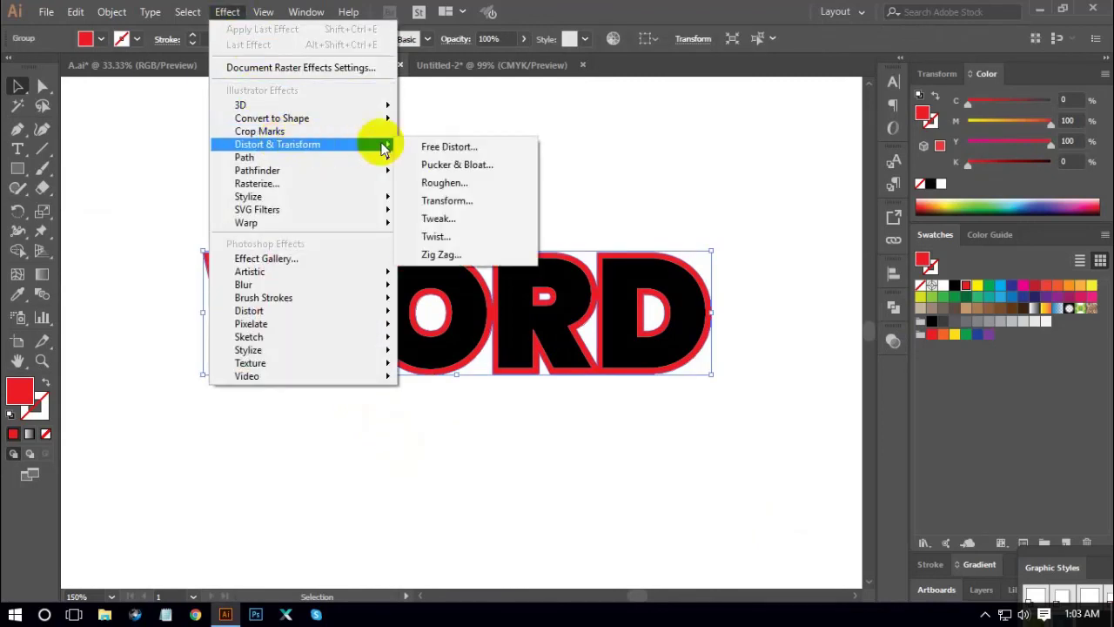
click(453, 200)
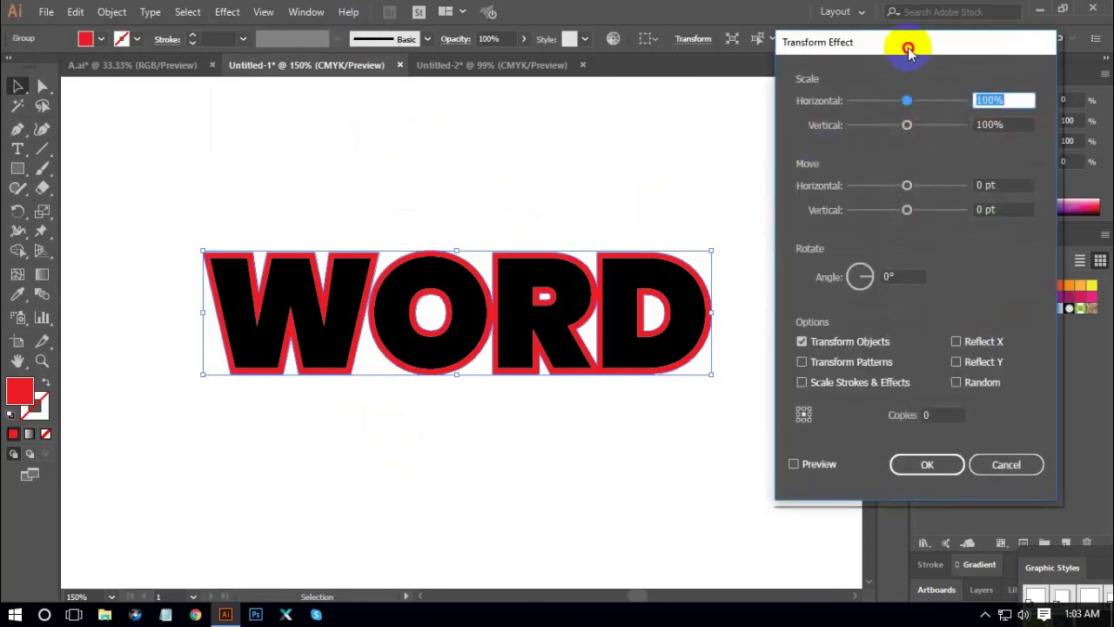
drag(907, 50, 887, 47)
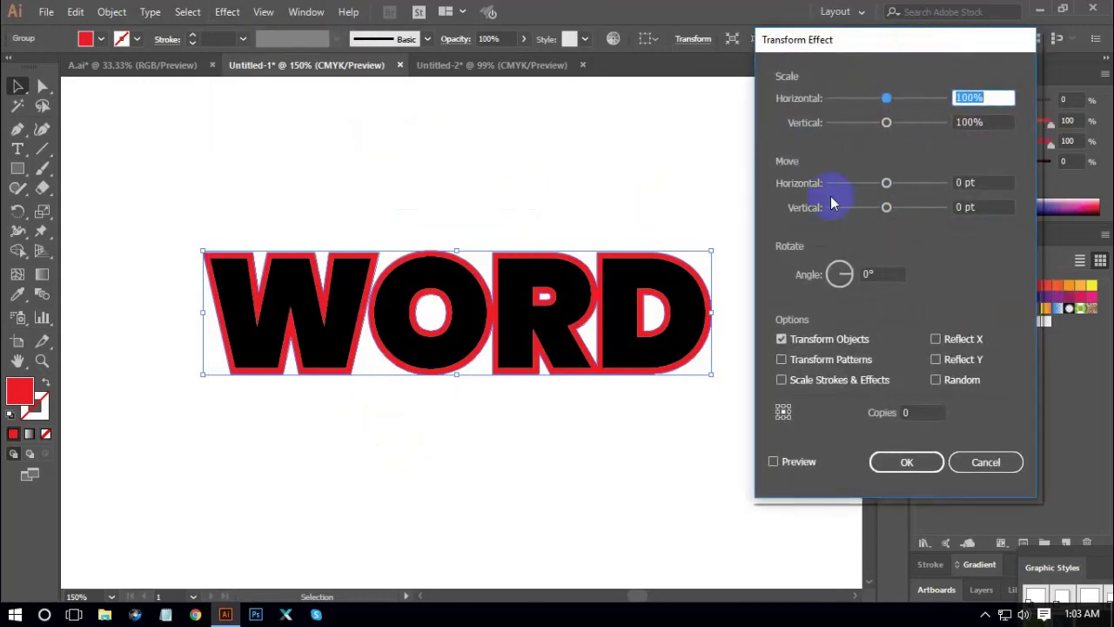
click(975, 183)
text(.1)
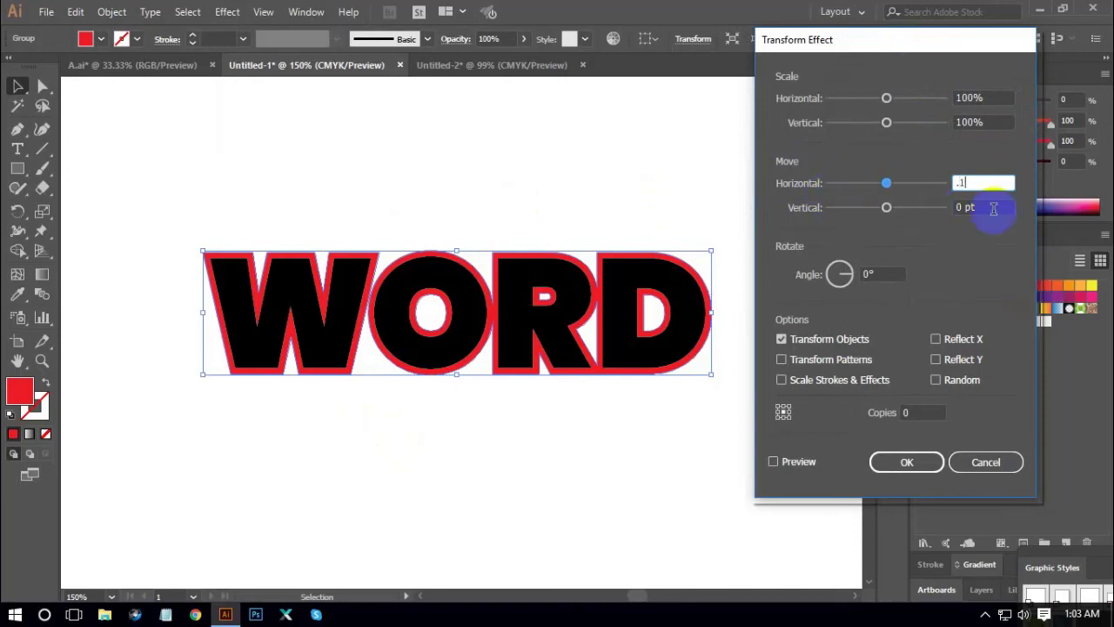
key(Tab)
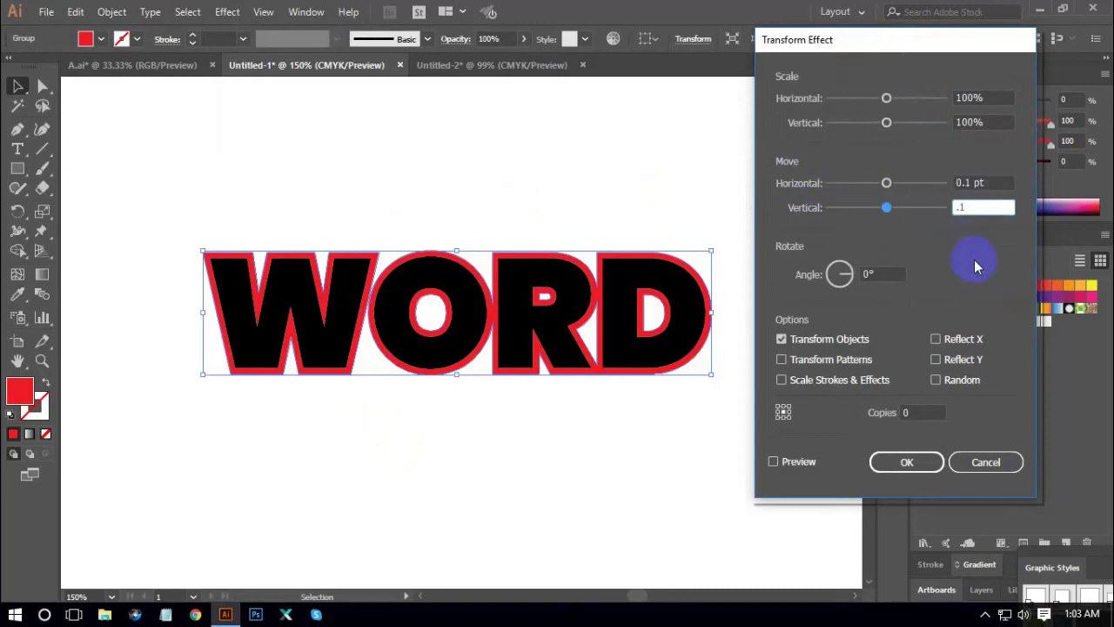
click(774, 462)
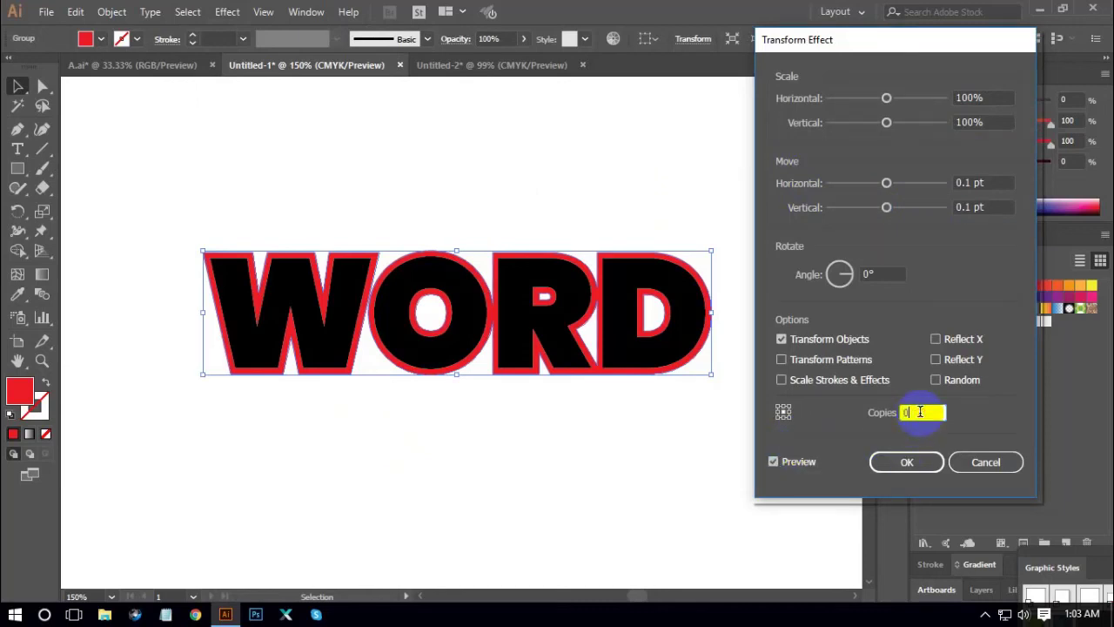
Set the Transform effect to 100 copies and apply it to the red backing shape.
key(Up)
key(Up)
key(Up)
key(Up)
key(Up)
key(Up)
key(Up)
key(Up)
key(Up)
key(Up)
key(Up)
key(Up)
key(Up)
key(Up)
key(Up)
key(Up)
key(Up)
key(Up)
key(Up)
key(Up)
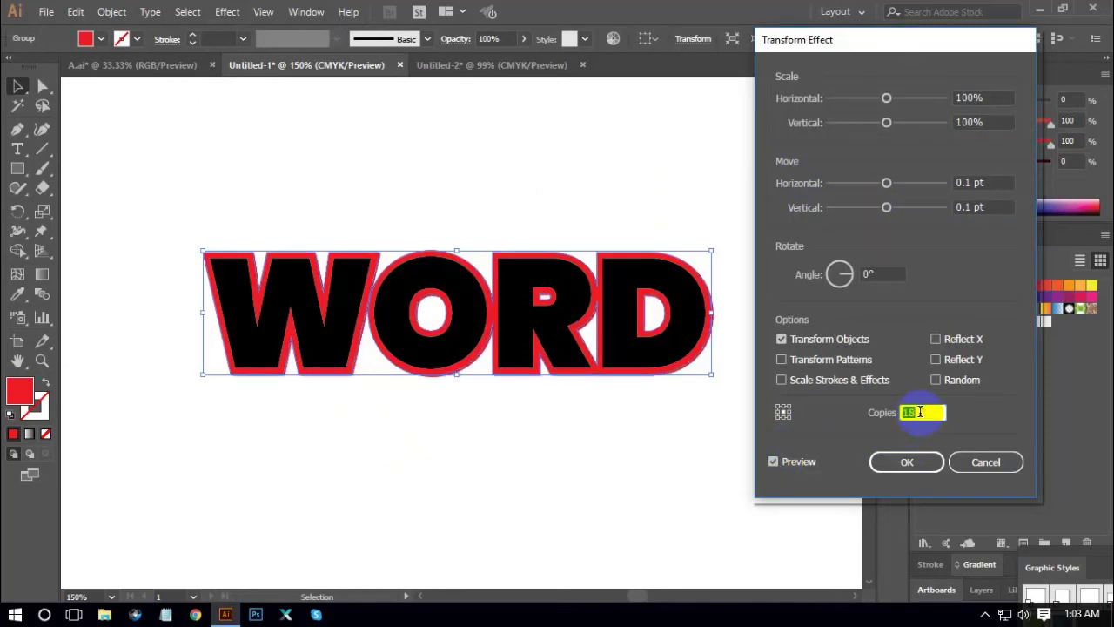
key(Up)
key(Up)
key(Up)
key(Up)
key(Up)
key(Up)
key(Up)
key(Up)
key(Up)
key(Up)
key(Up)
key(Up)
key(Up)
key(Up)
key(Up)
key(Up)
key(Up)
key(Up)
key(Up)
key(Up)
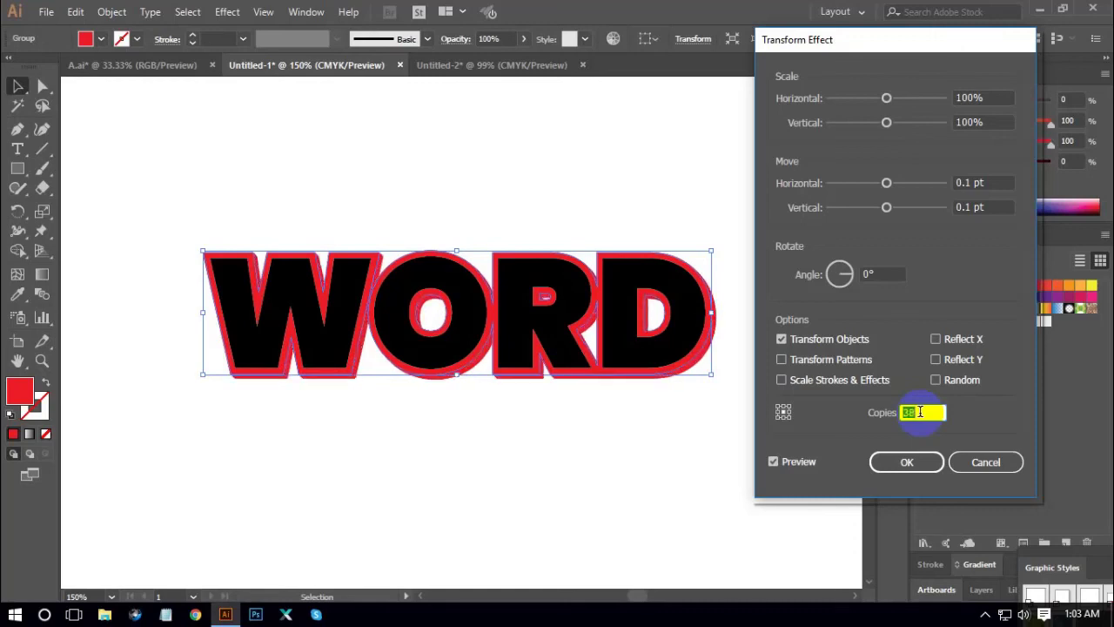
key(Up)
key(Up)
key(Up)
key(Up)
key(Up)
key(Up)
key(Up)
key(Up)
key(Up)
key(Up)
key(Up)
key(Up)
key(Up)
key(Up)
key(Up)
key(Up)
key(Up)
key(Up)
key(Up)
key(Up)
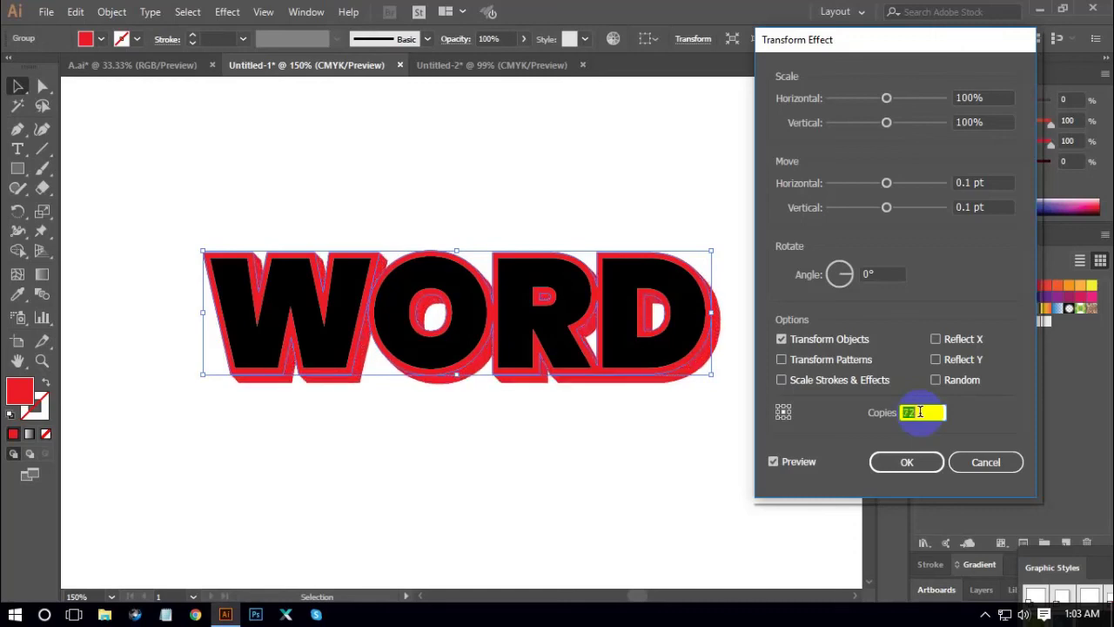
key(Up)
key(Up)
key(Up)
key(Up)
key(Up)
key(Up)
key(Up)
key(Up)
key(Up)
key(Up)
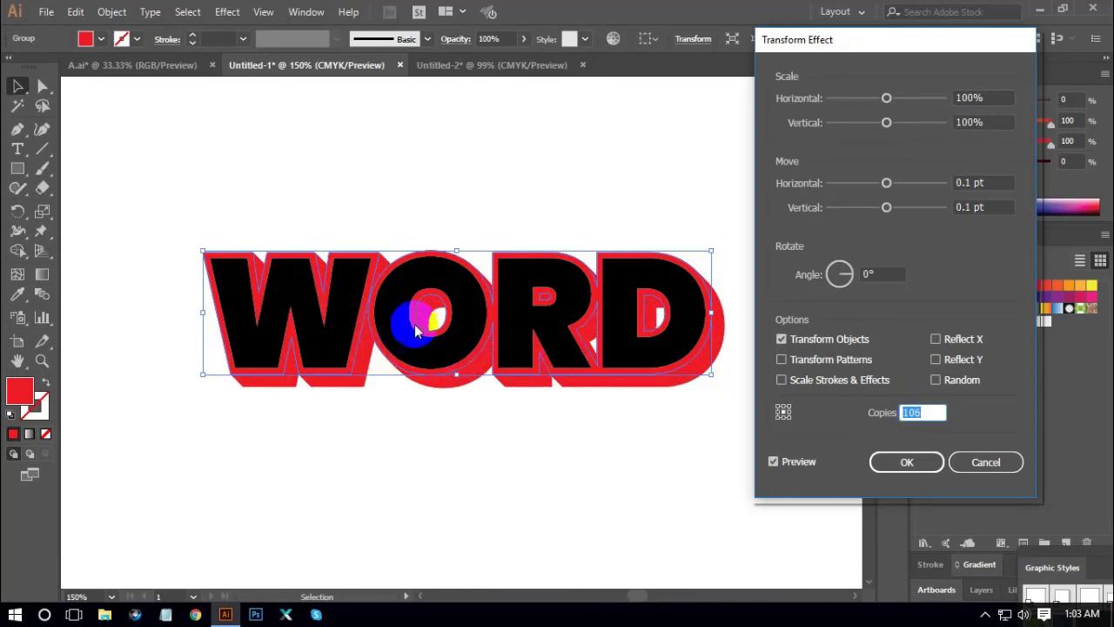
key(Down)
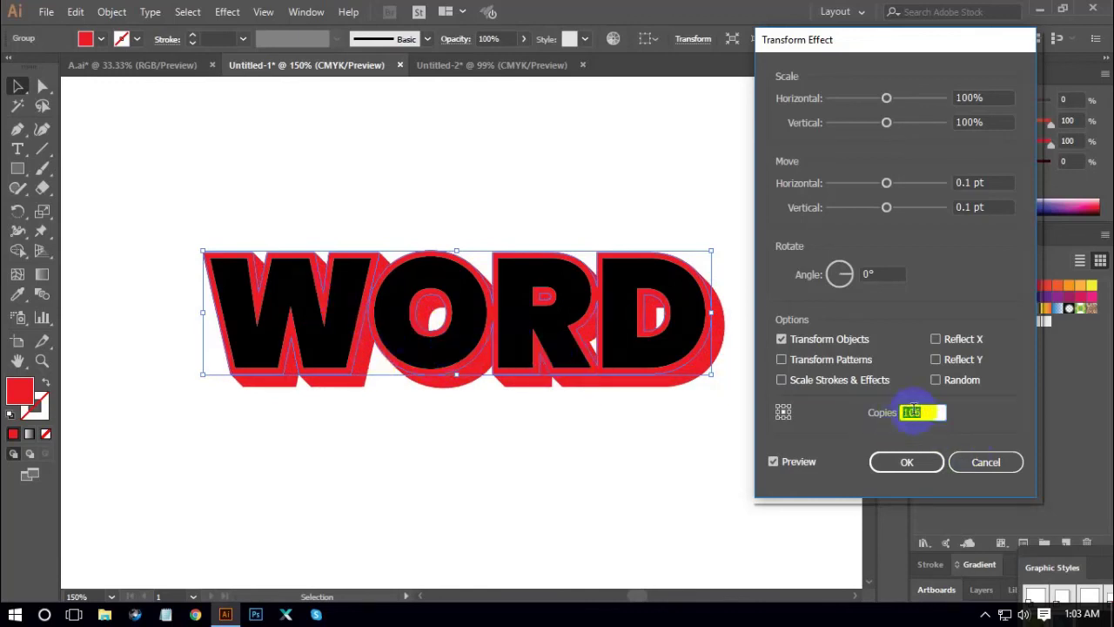
key(Down)
key(Down)
key(Down)
key(Down)
key(Down)
key(Down)
key(Down)
key(Down)
key(Down)
key(Down)
key(Down)
key(Down)
key(Down)
key(Down)
key(Down)
key(Down)
key(Down)
key(Down)
key(Down)
key(Down)
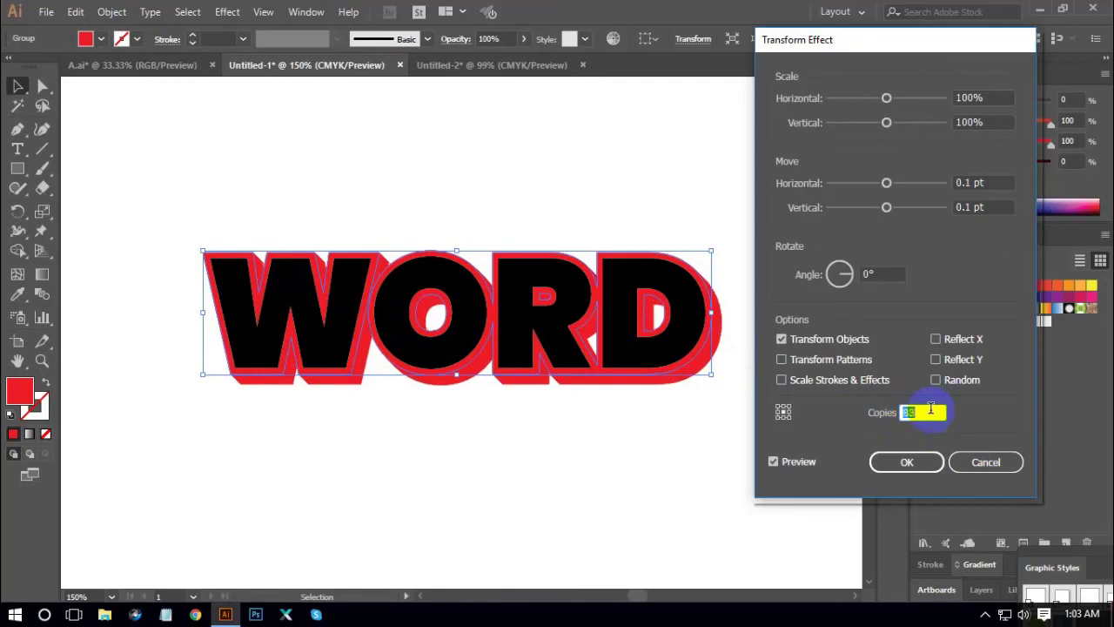
key(Down)
key(Down)
key(Down)
key(Down)
key(Down)
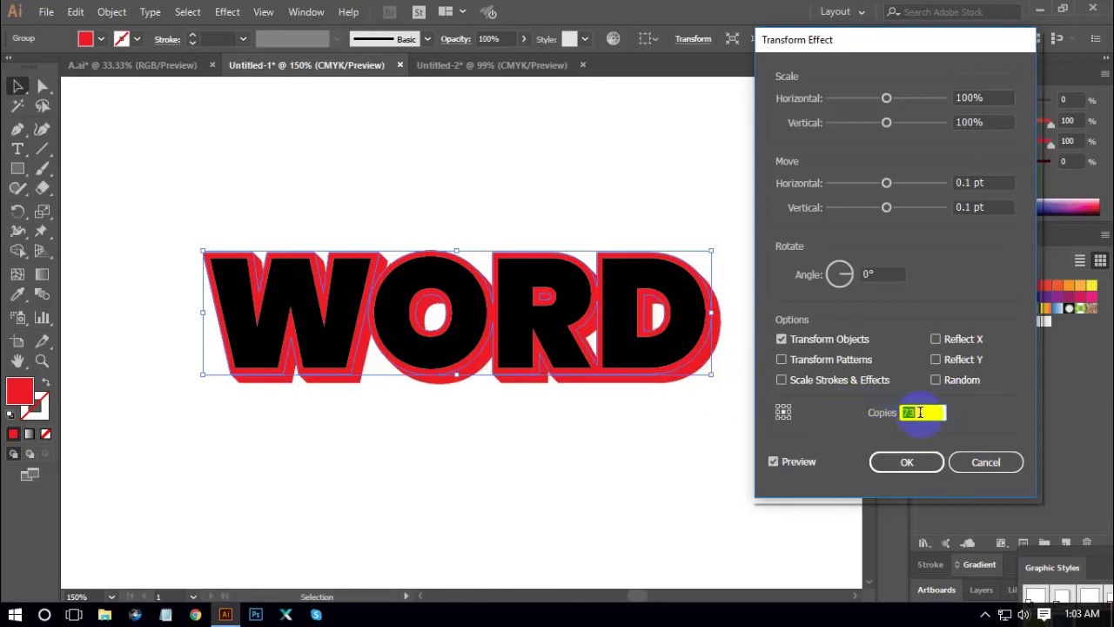
key(Down)
key(Up)
key(Up)
key(Up)
key(Up)
key(Up)
key(Up)
key(Up)
key(Up)
key(Up)
key(Up)
key(Up)
key(Up)
key(Up)
key(Up)
key(Up)
key(Up)
key(Up)
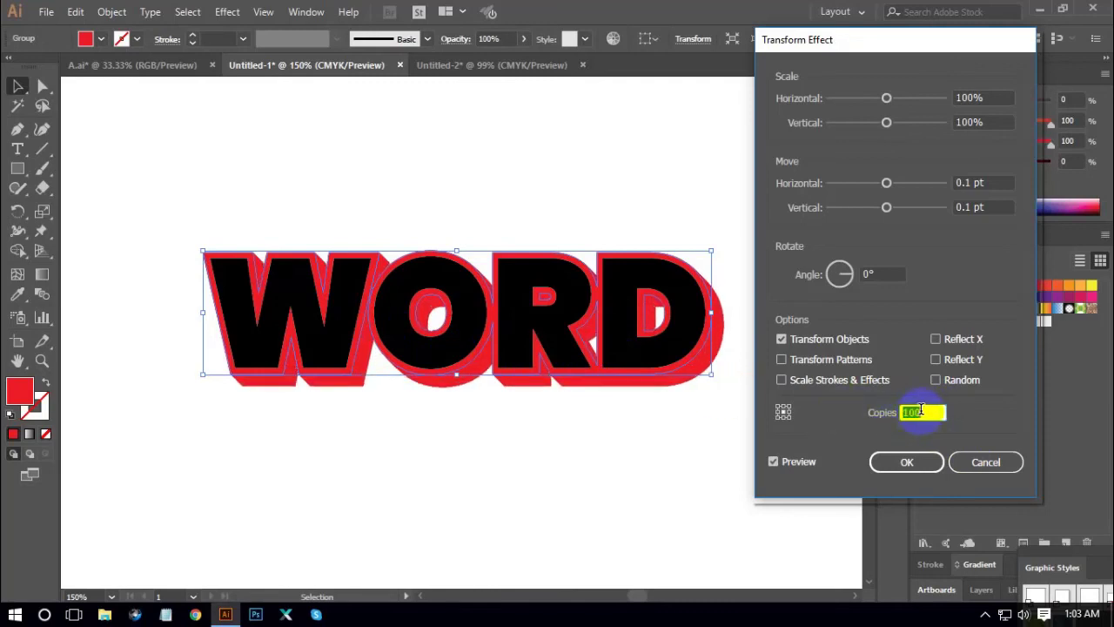
key(Down)
key(Down)
key(Down)
key(Down)
key(Down)
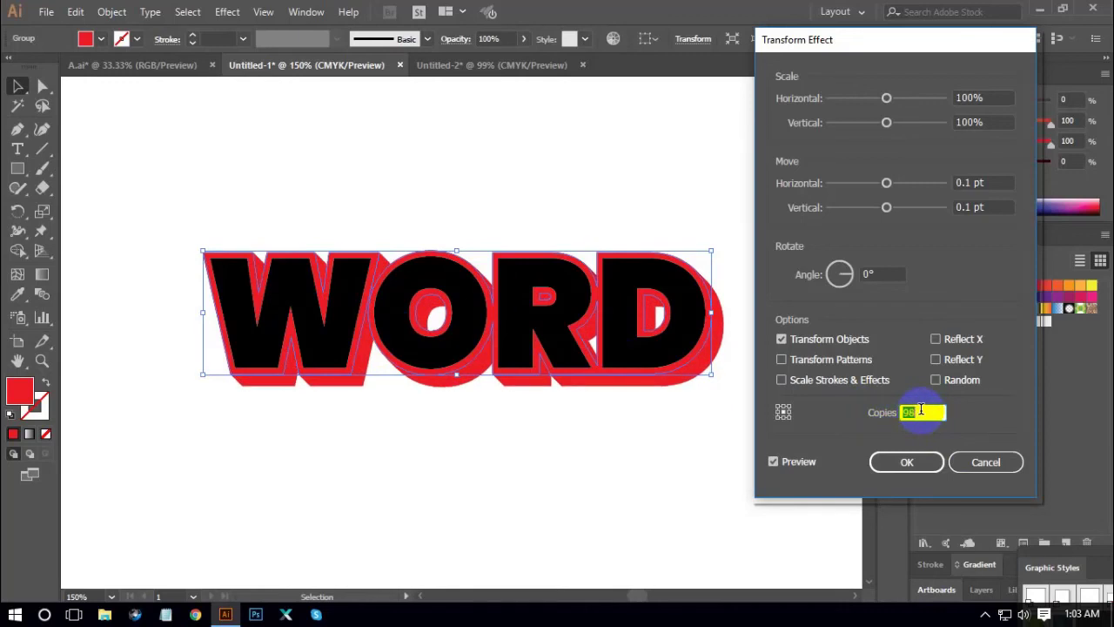
key(Up)
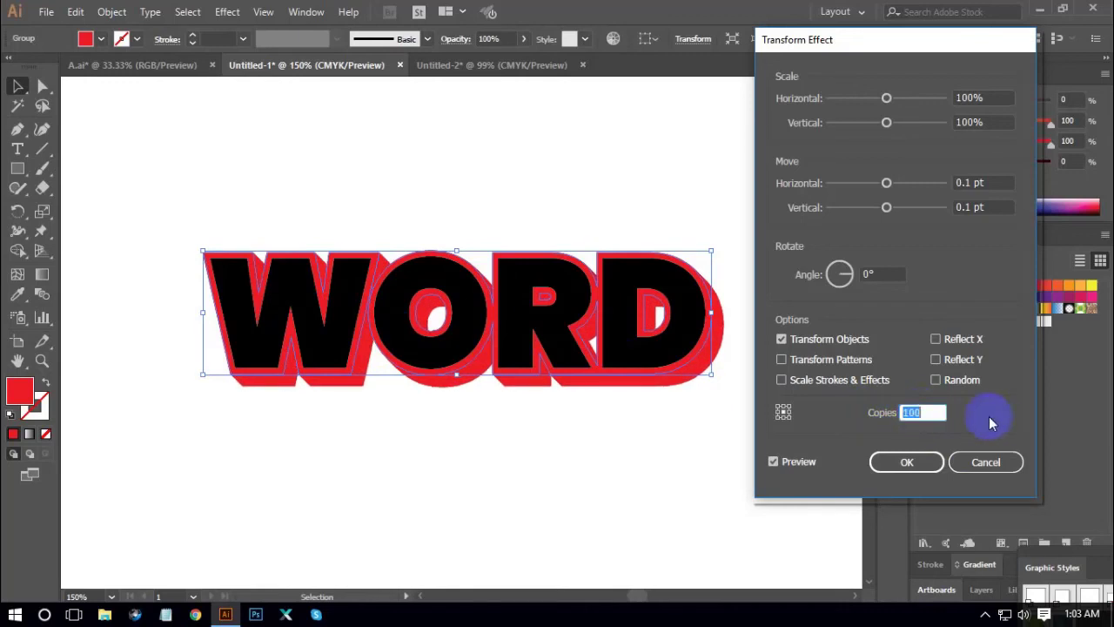
click(905, 463)
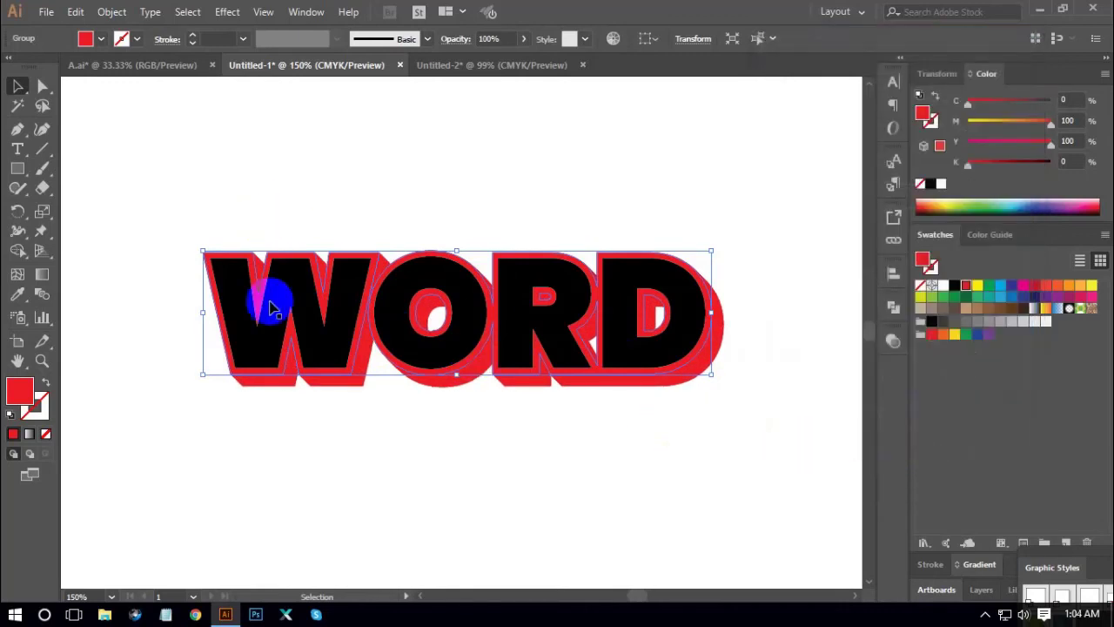
Expand the appearance of the extruded red backing and unite its copies into a single shape.
click(113, 12)
click(179, 198)
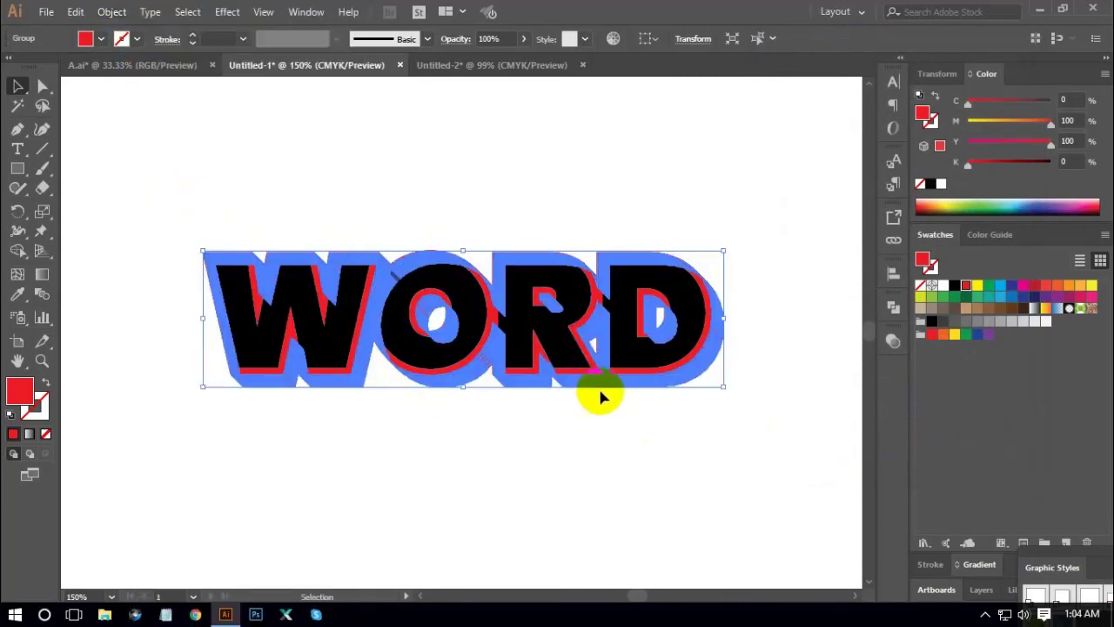
click(893, 309)
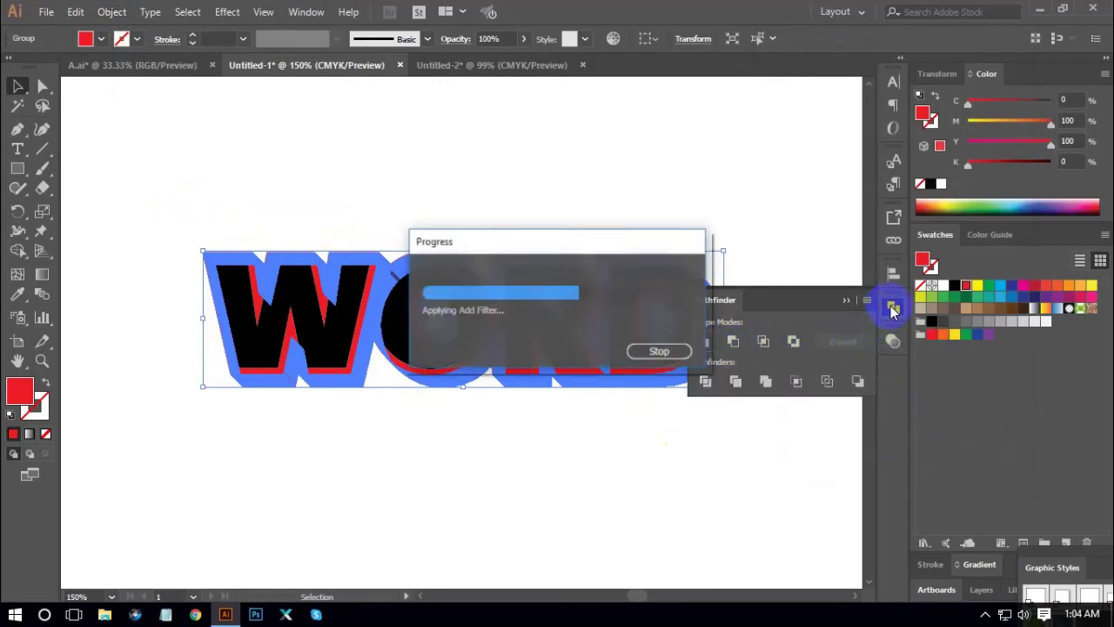
click(634, 392)
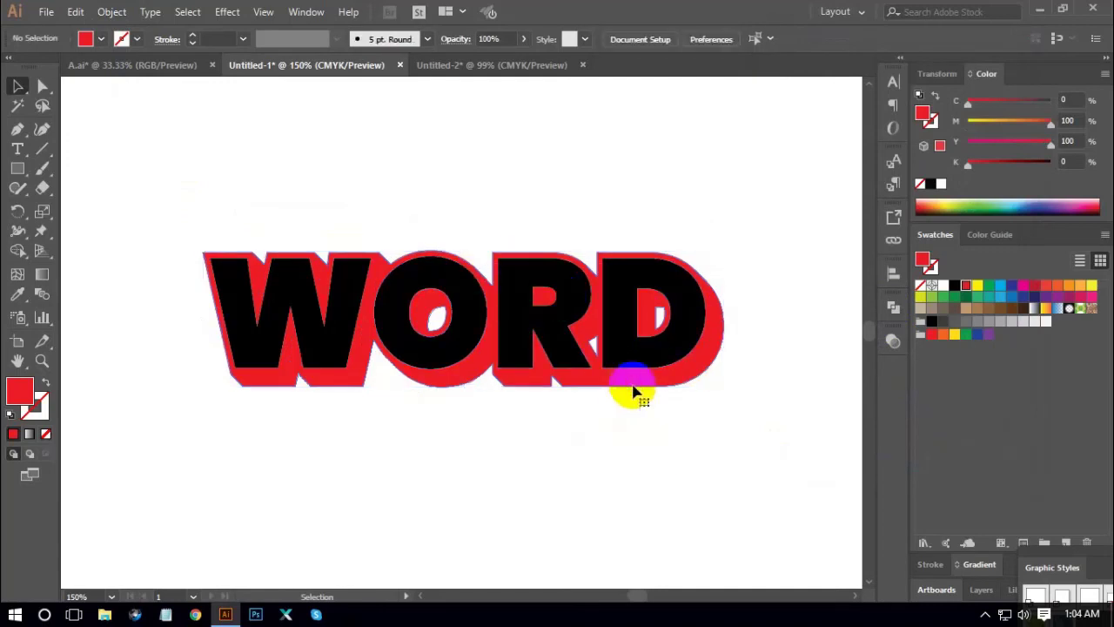
Fill the united backing shape with dark blue (C 100, M 100, Y 0, K 0).
click(640, 379)
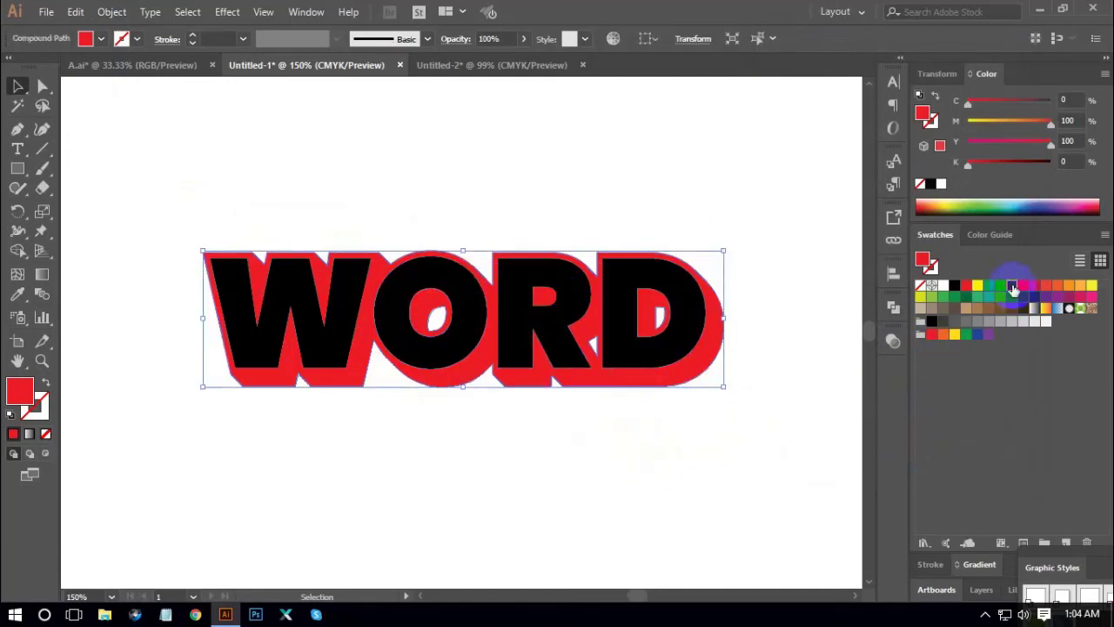
click(1012, 288)
click(716, 458)
Fill the four black letters D, R, O and W with white.
click(627, 336)
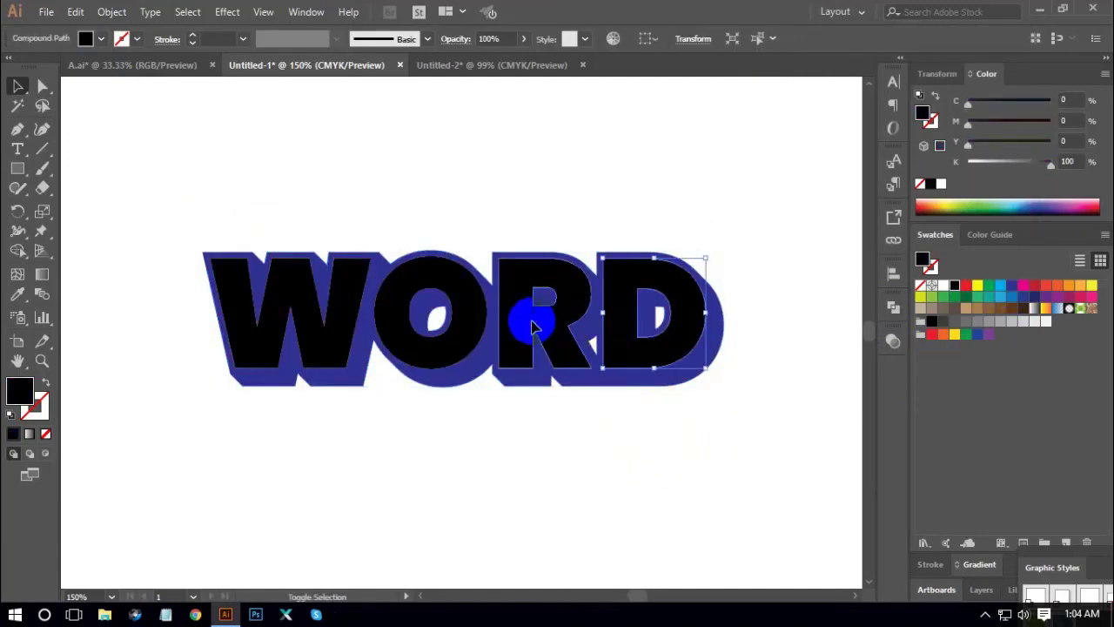
shift+click(534, 327)
shift+click(448, 294)
shift+click(341, 286)
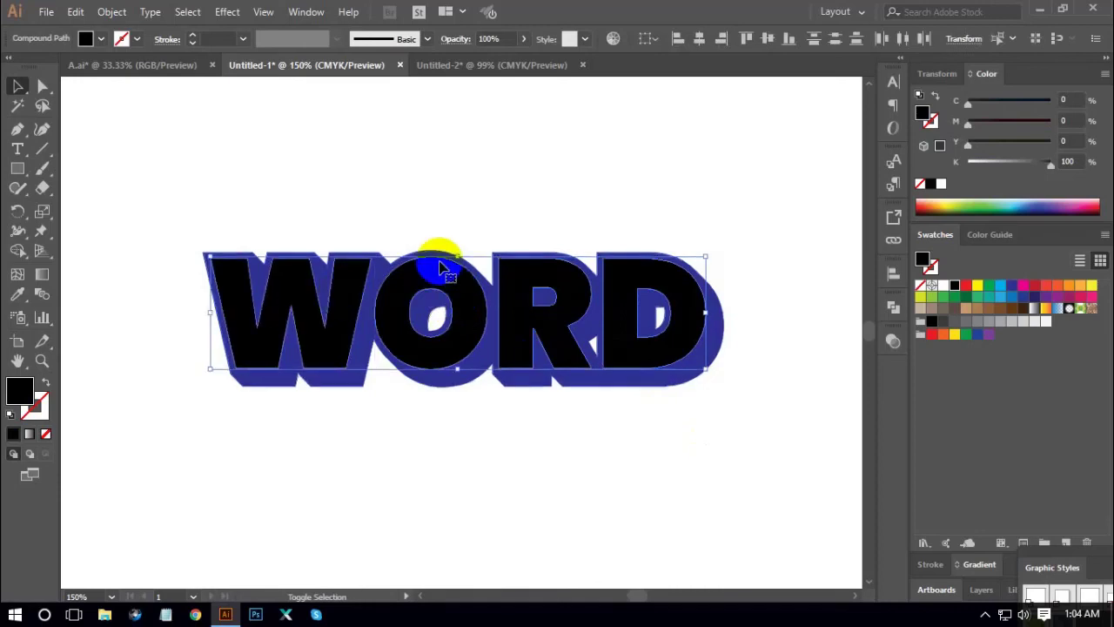
click(944, 286)
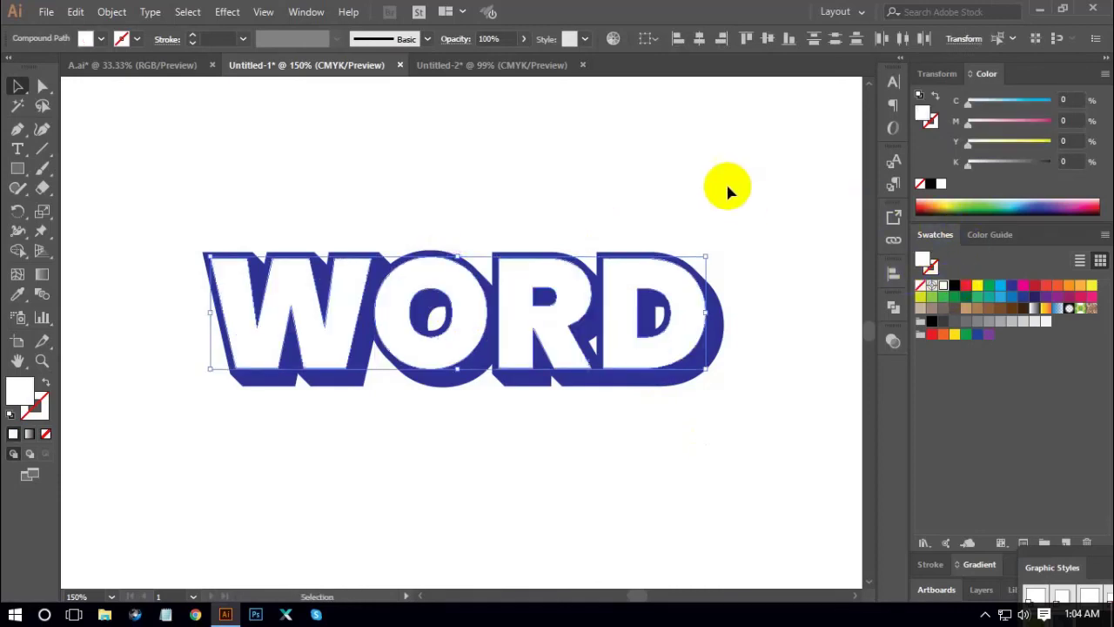
click(725, 188)
drag(184, 171, 754, 457)
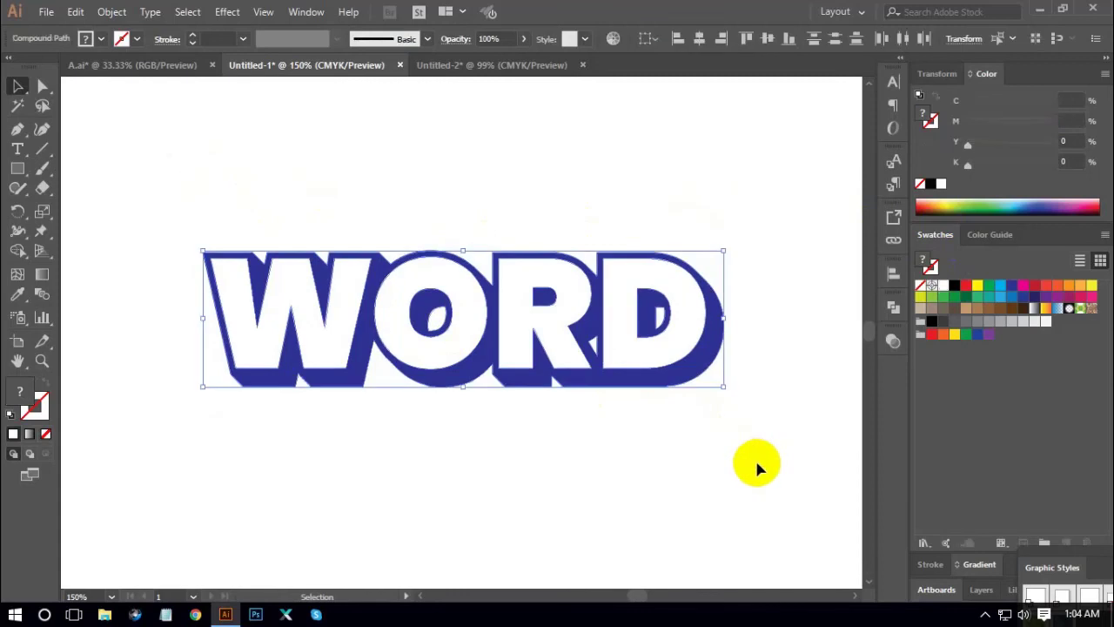
click(754, 464)
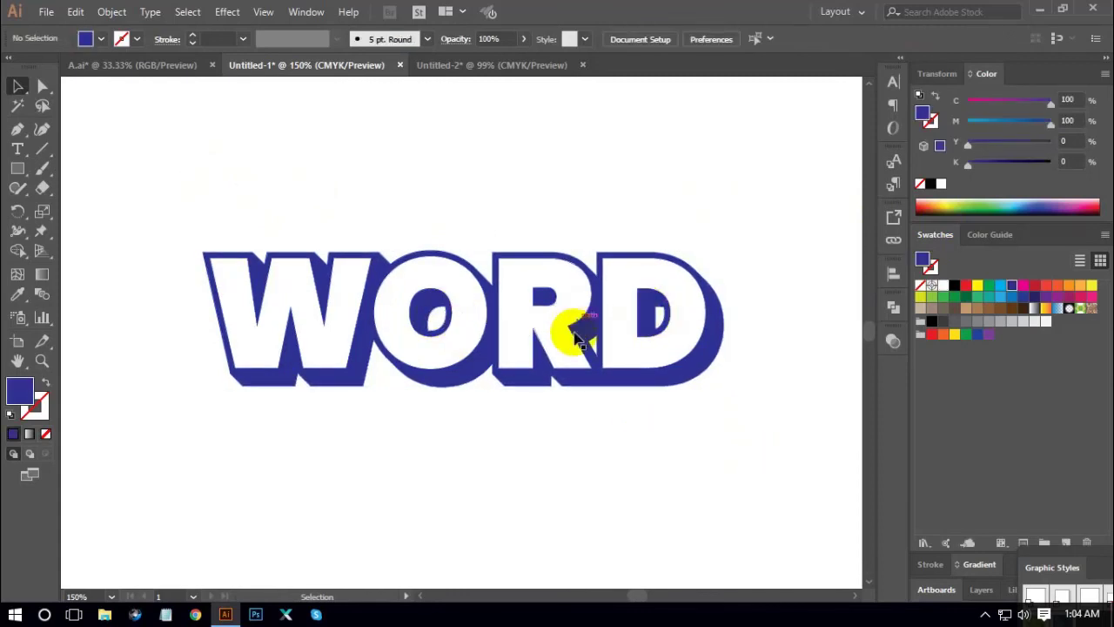
Divide the dark blue backing shape and unite the pieces to close the holes behind the letters.
click(701, 379)
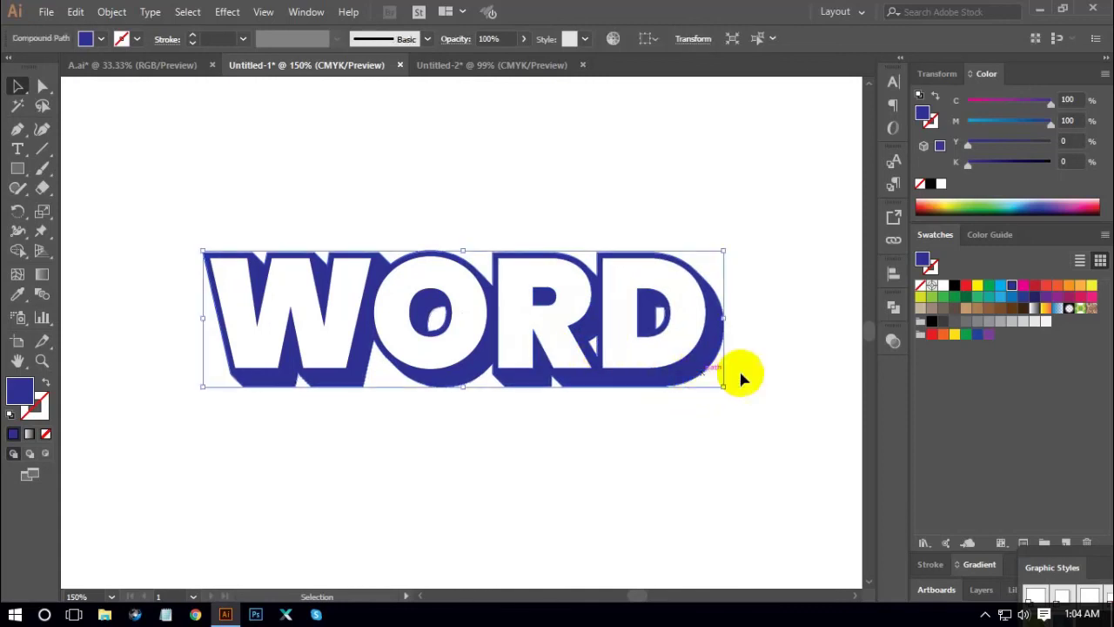
click(893, 314)
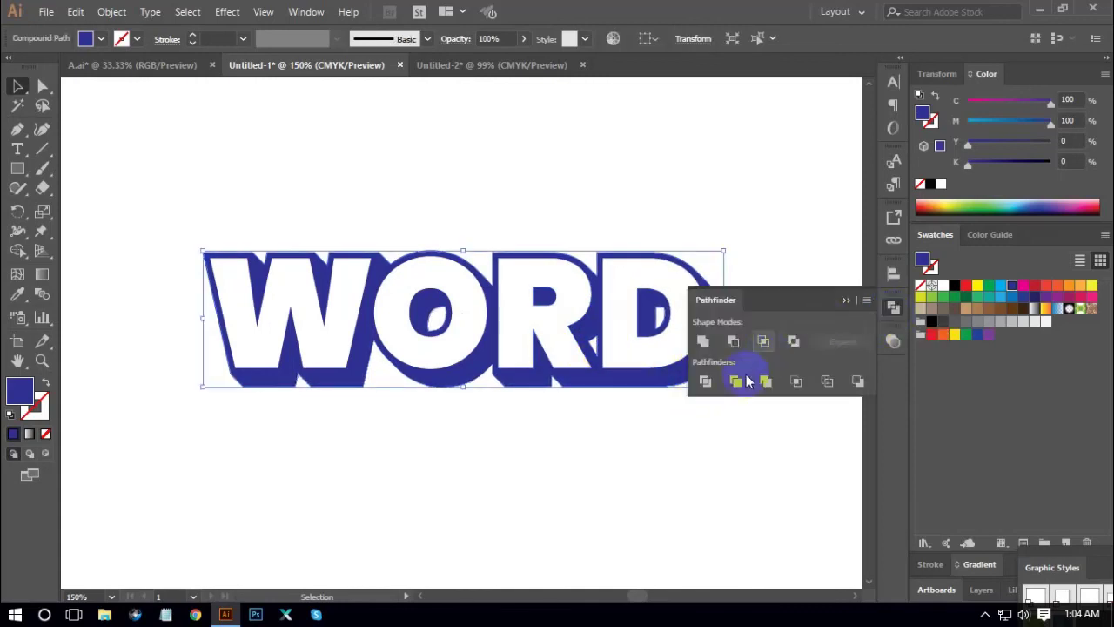
click(704, 383)
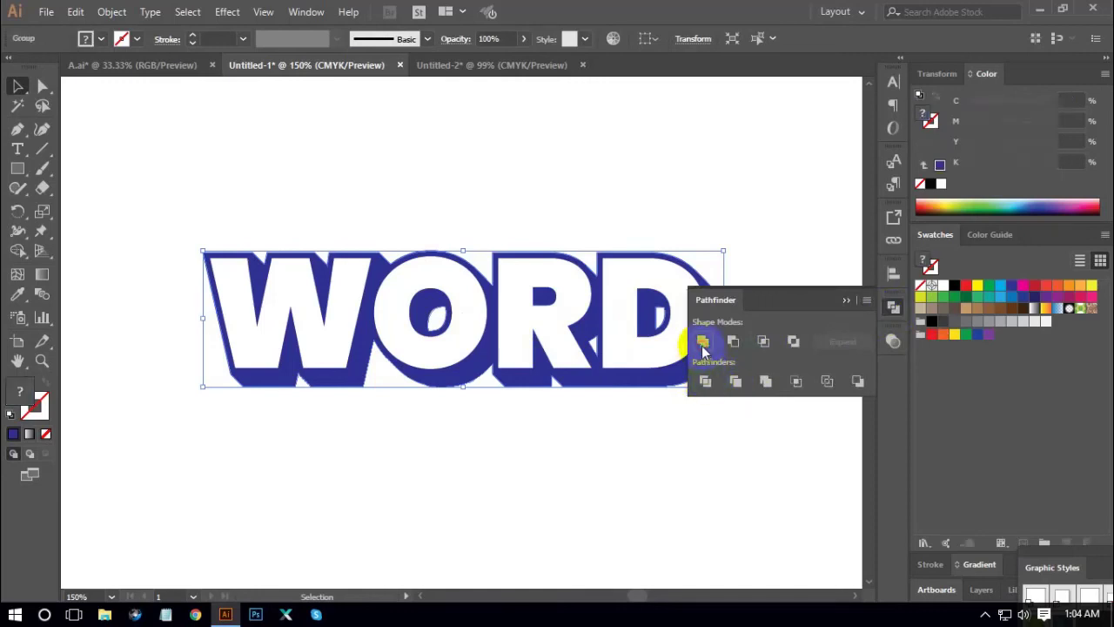
click(893, 306)
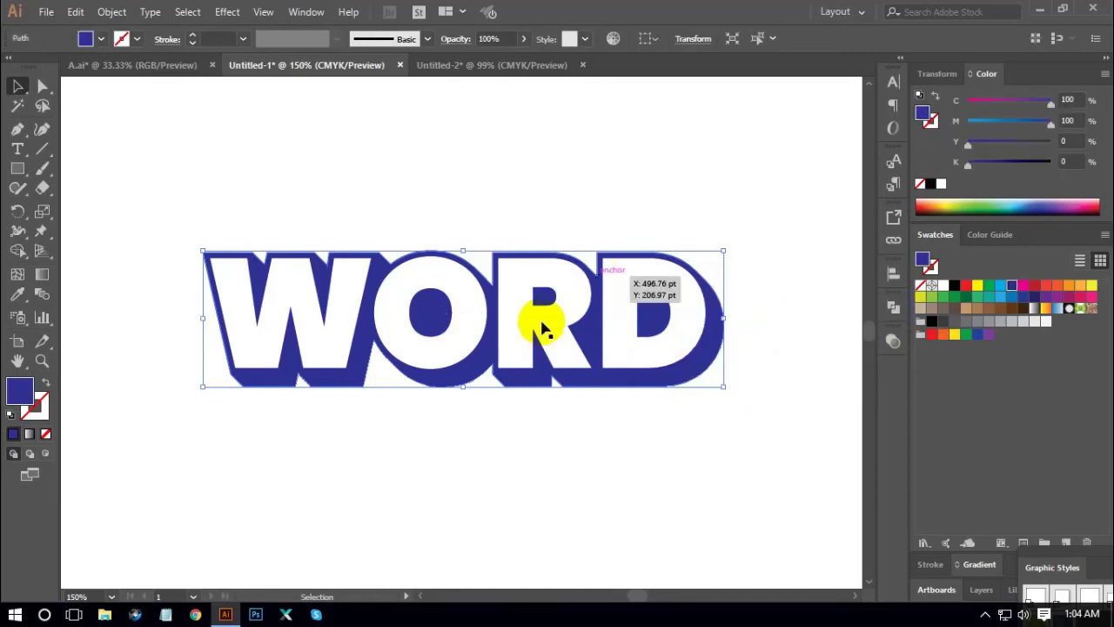
click(641, 482)
Examine the WORD logo as a whole and alongside the other wordmark examples.
drag(169, 175, 753, 465)
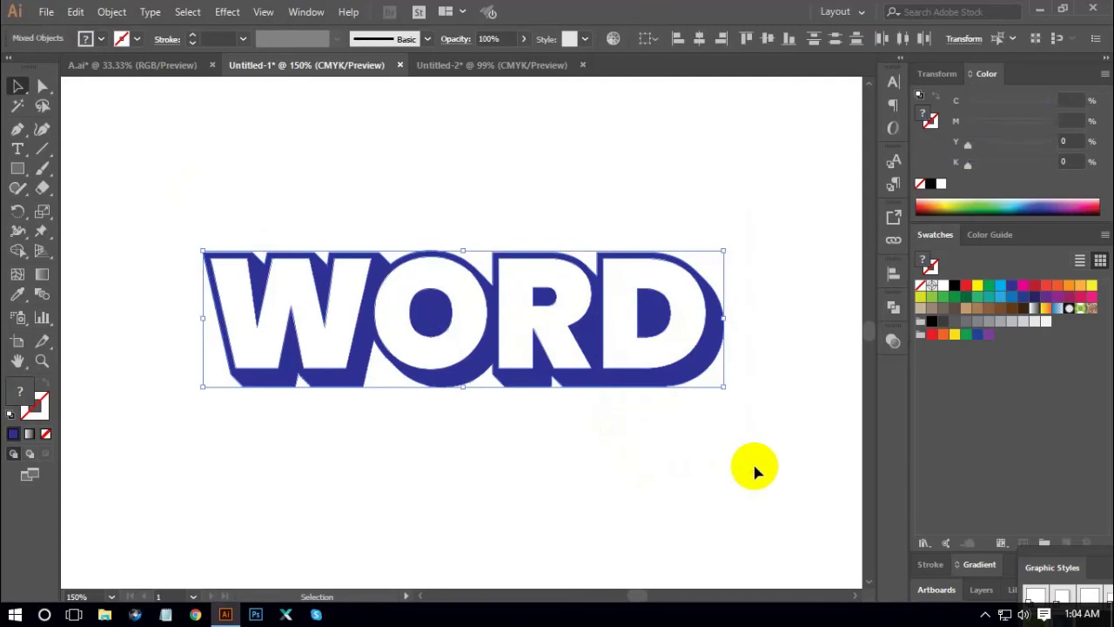
key(a)
key(v)
click(751, 465)
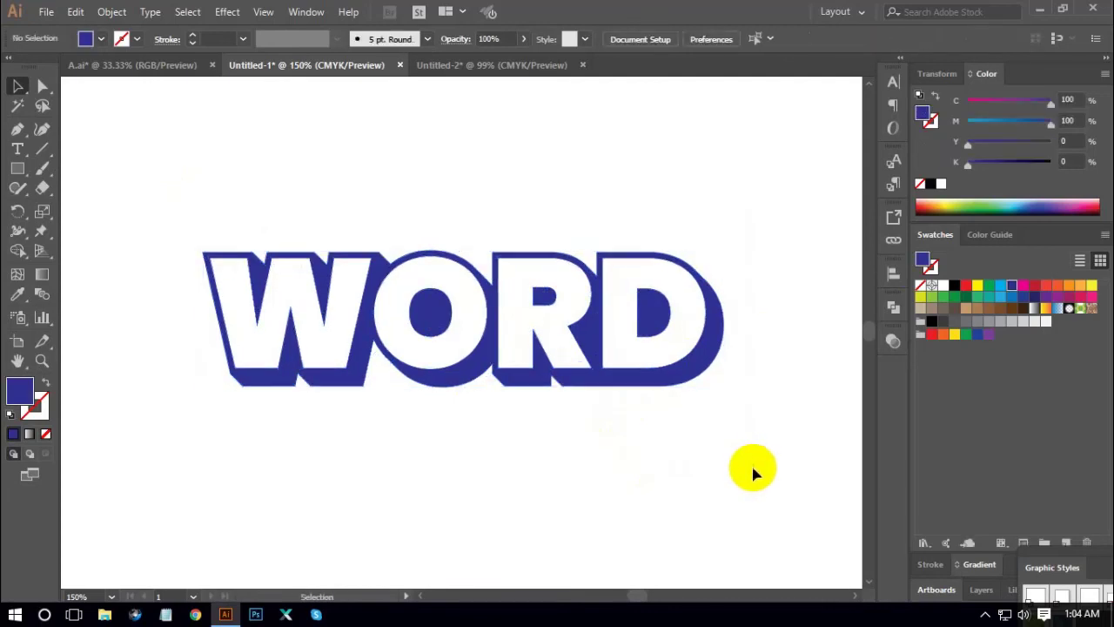
key(ctrl+minus)
key(ctrl+minus)
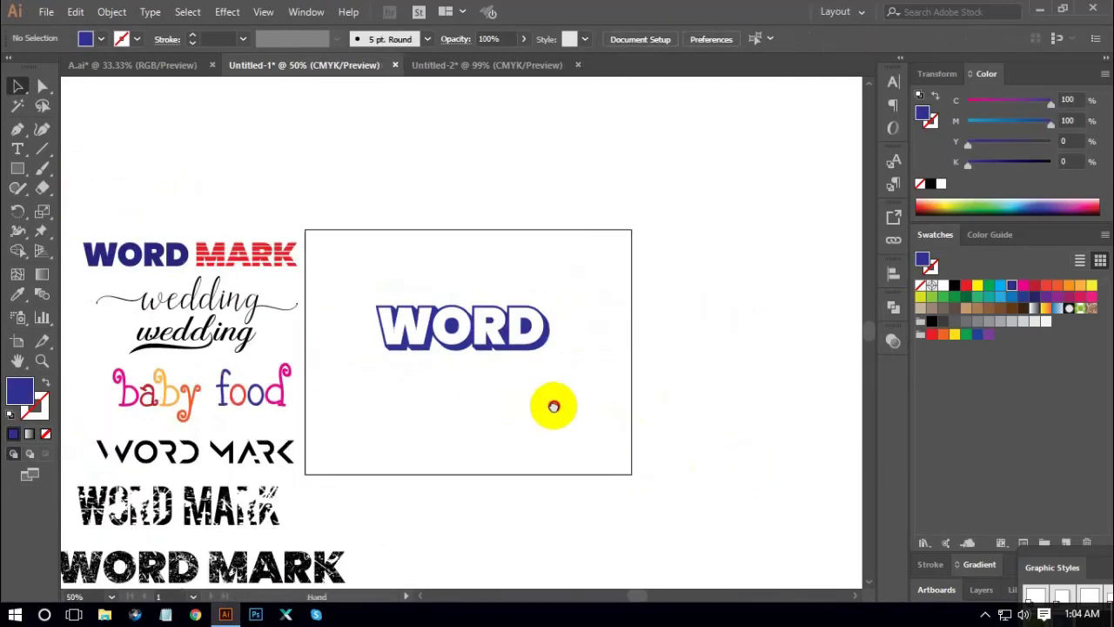
drag(553, 406, 552, 403)
scroll(527, 348, down, 1)
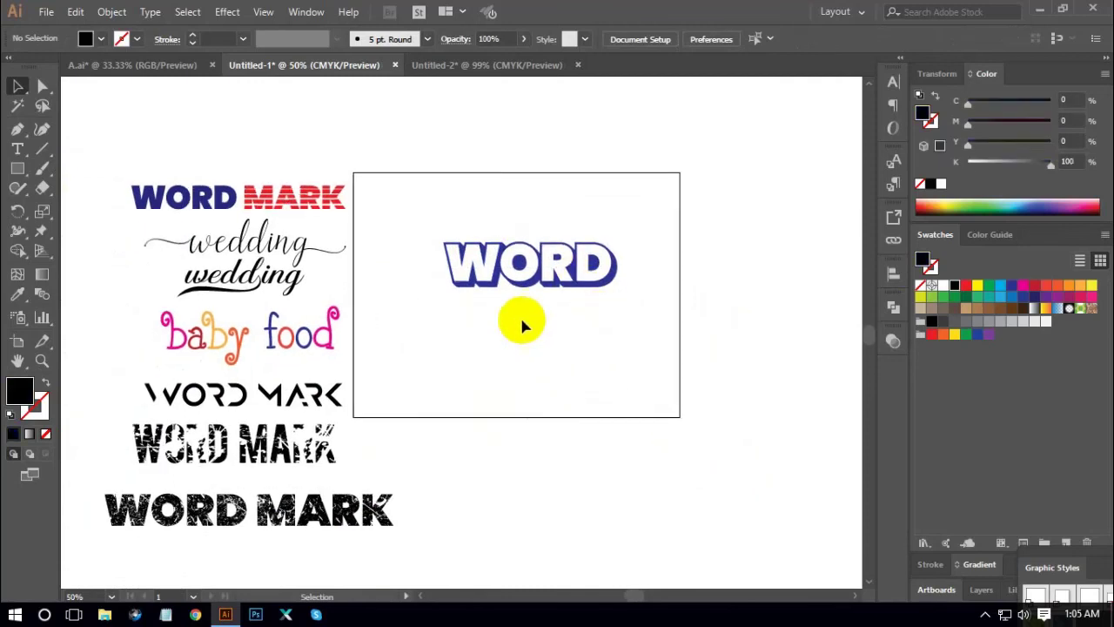